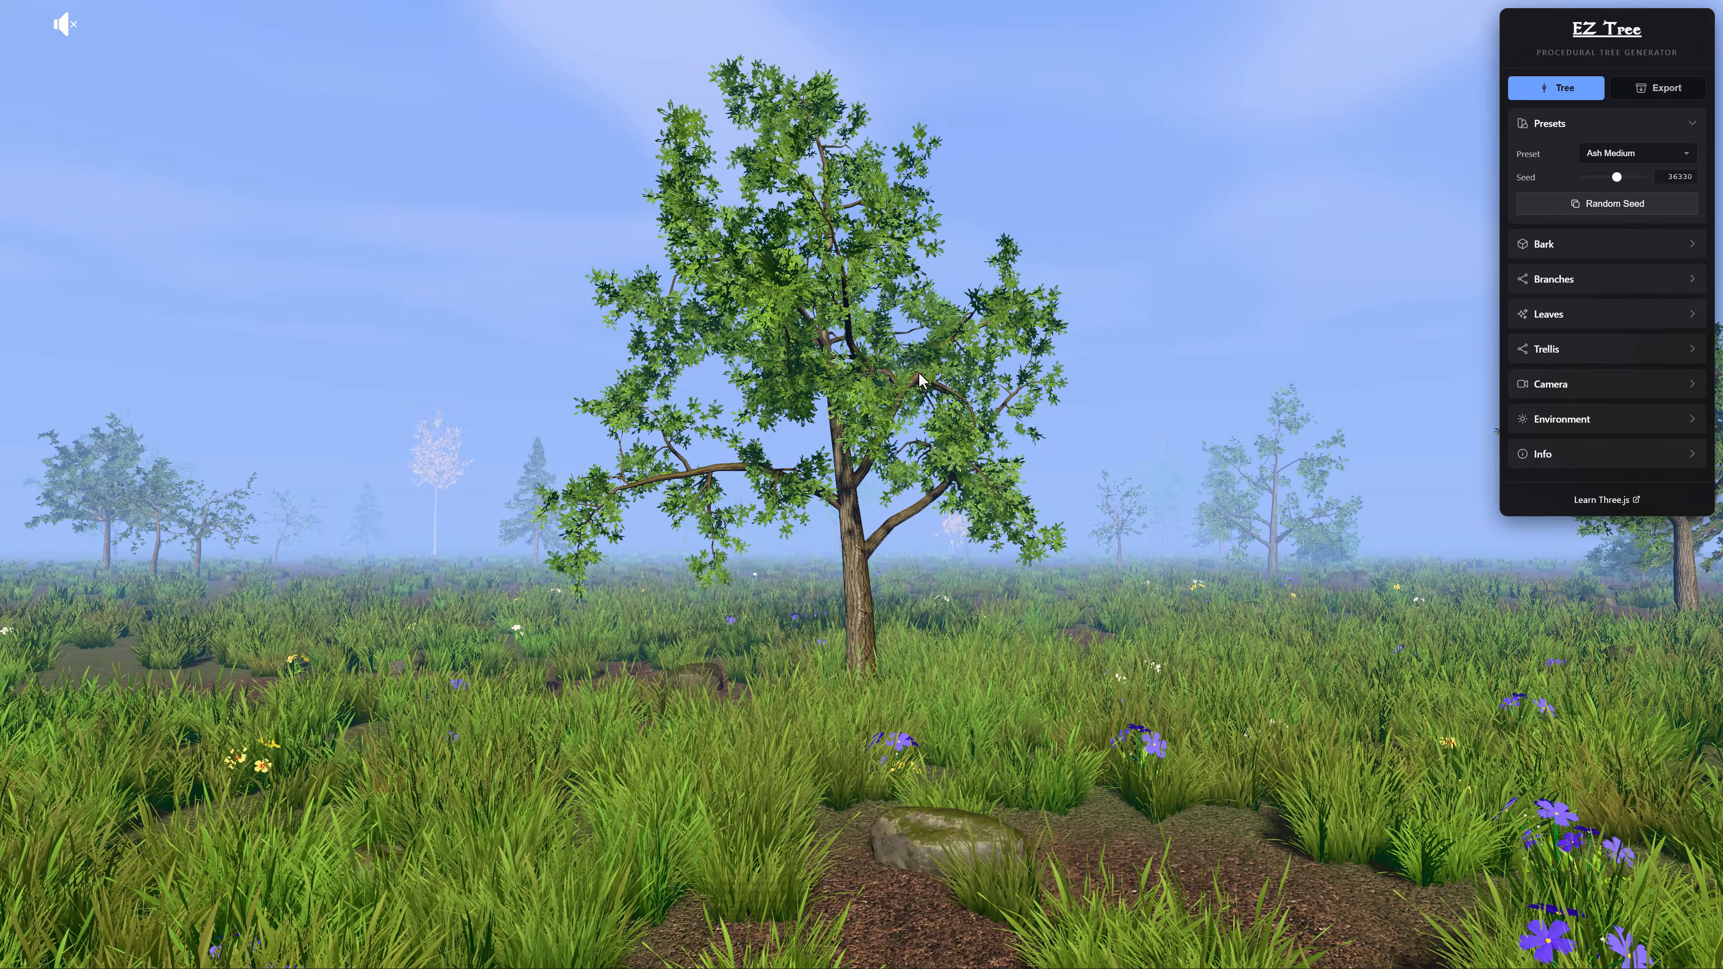
- Keep the Ash Medium preset and generate several random seed variations of the tree
{"action": "left_click", "coordinate": [1628, 159]}
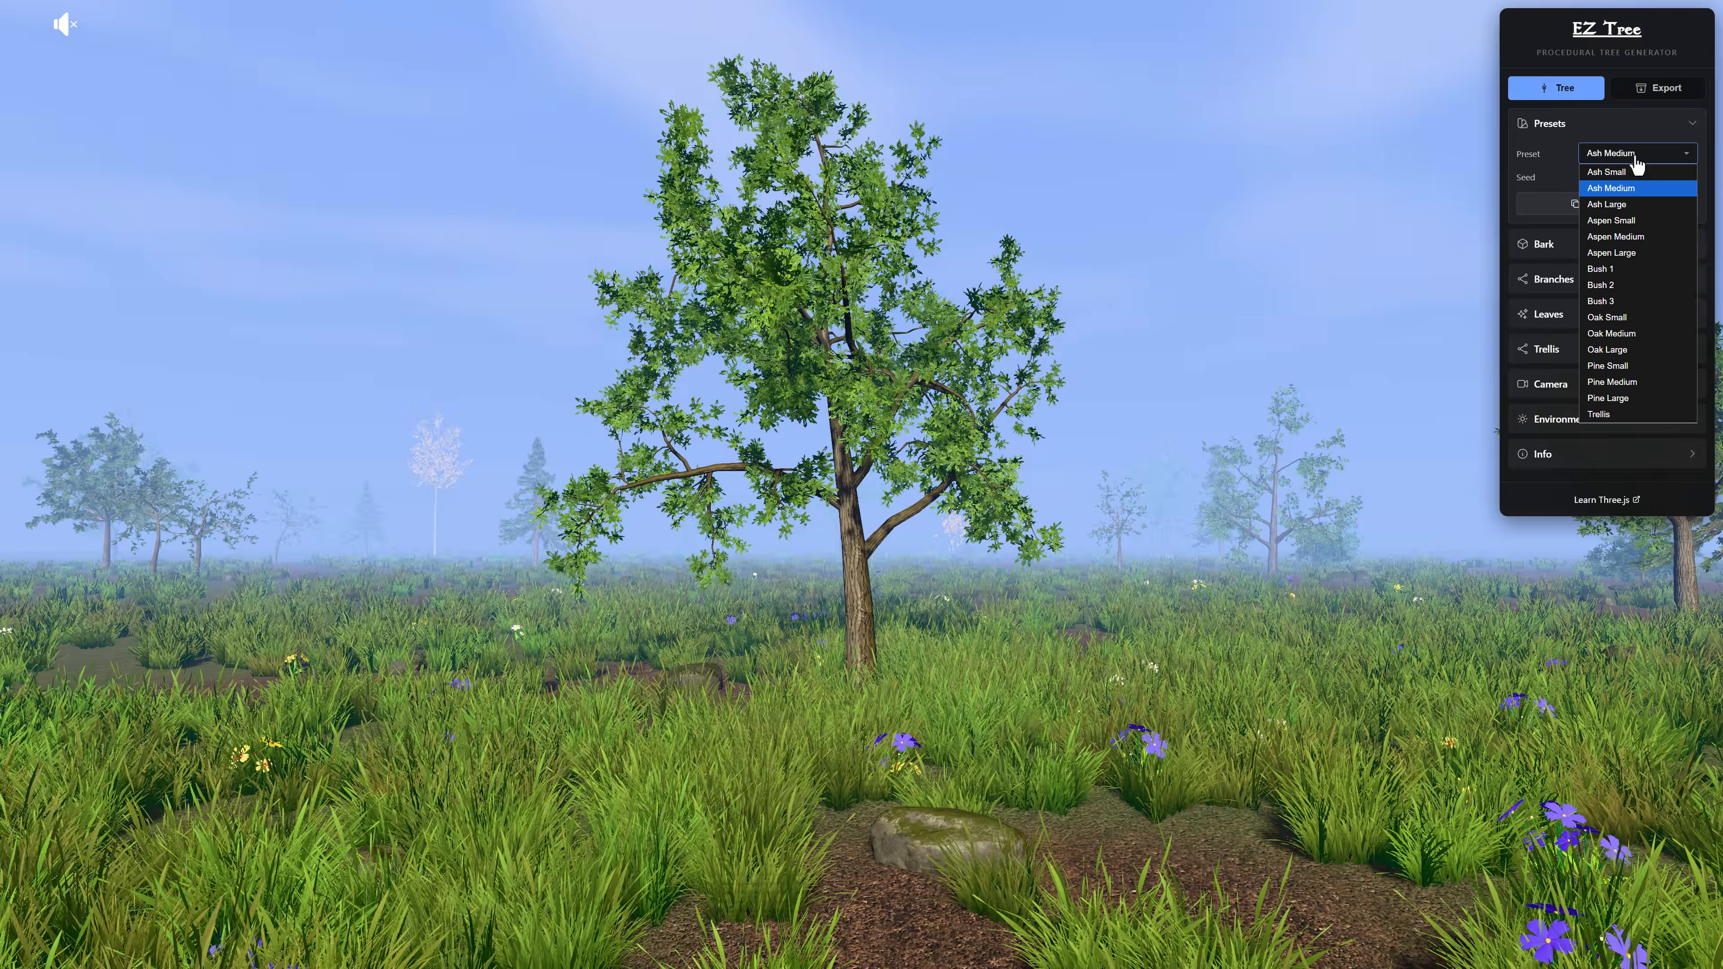
{"action": "left_click", "coordinate": [1621, 182]}
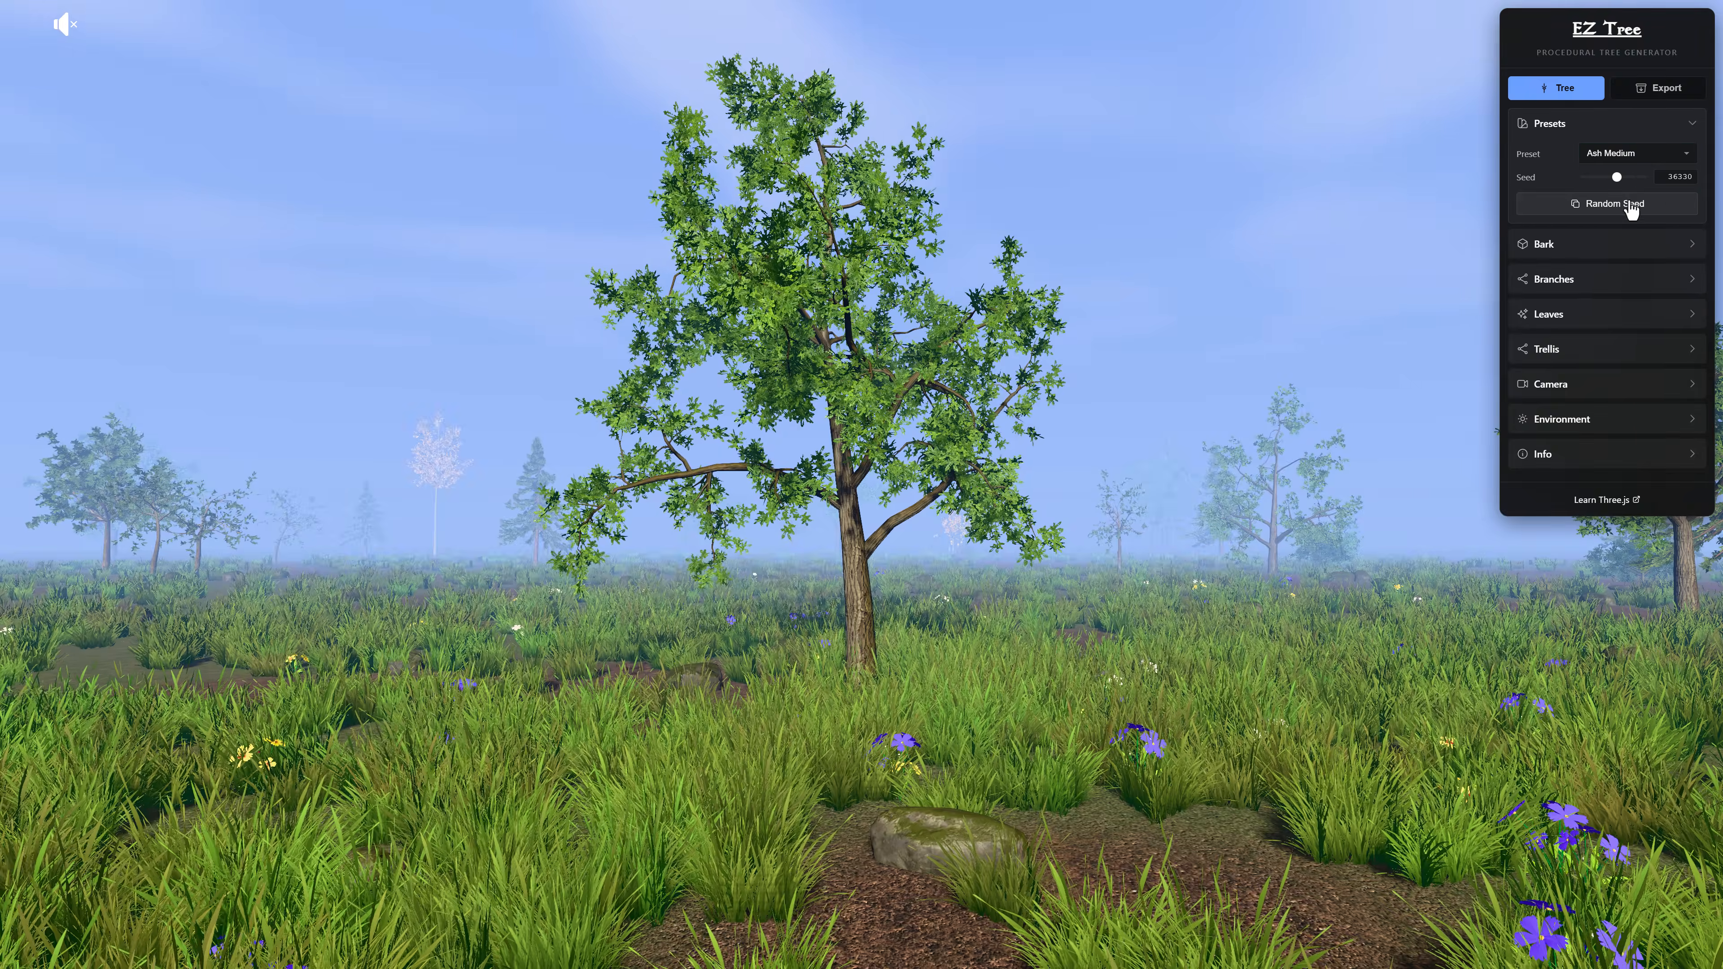
{"action": "left_click", "coordinate": [1631, 213]}
{"action": "left_click", "coordinate": [1630, 213]}
{"action": "left_click", "coordinate": [1630, 212]}
{"action": "left_click", "coordinate": [1630, 212]}
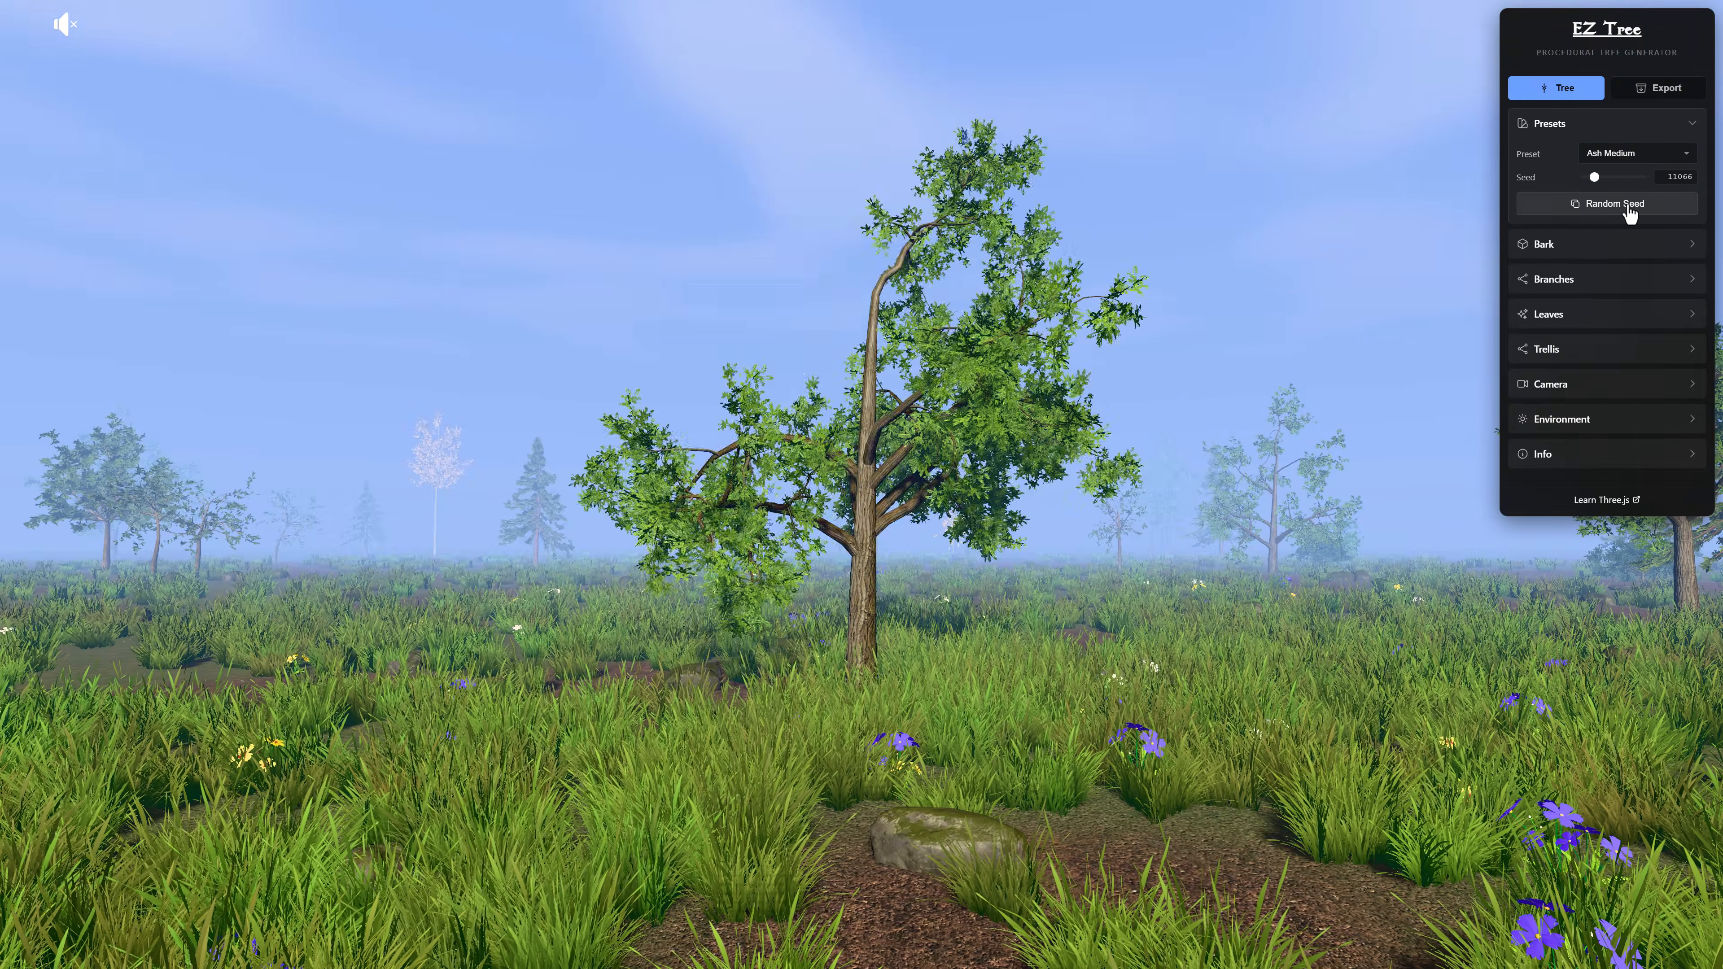
{"action": "left_click", "coordinate": [1630, 212]}
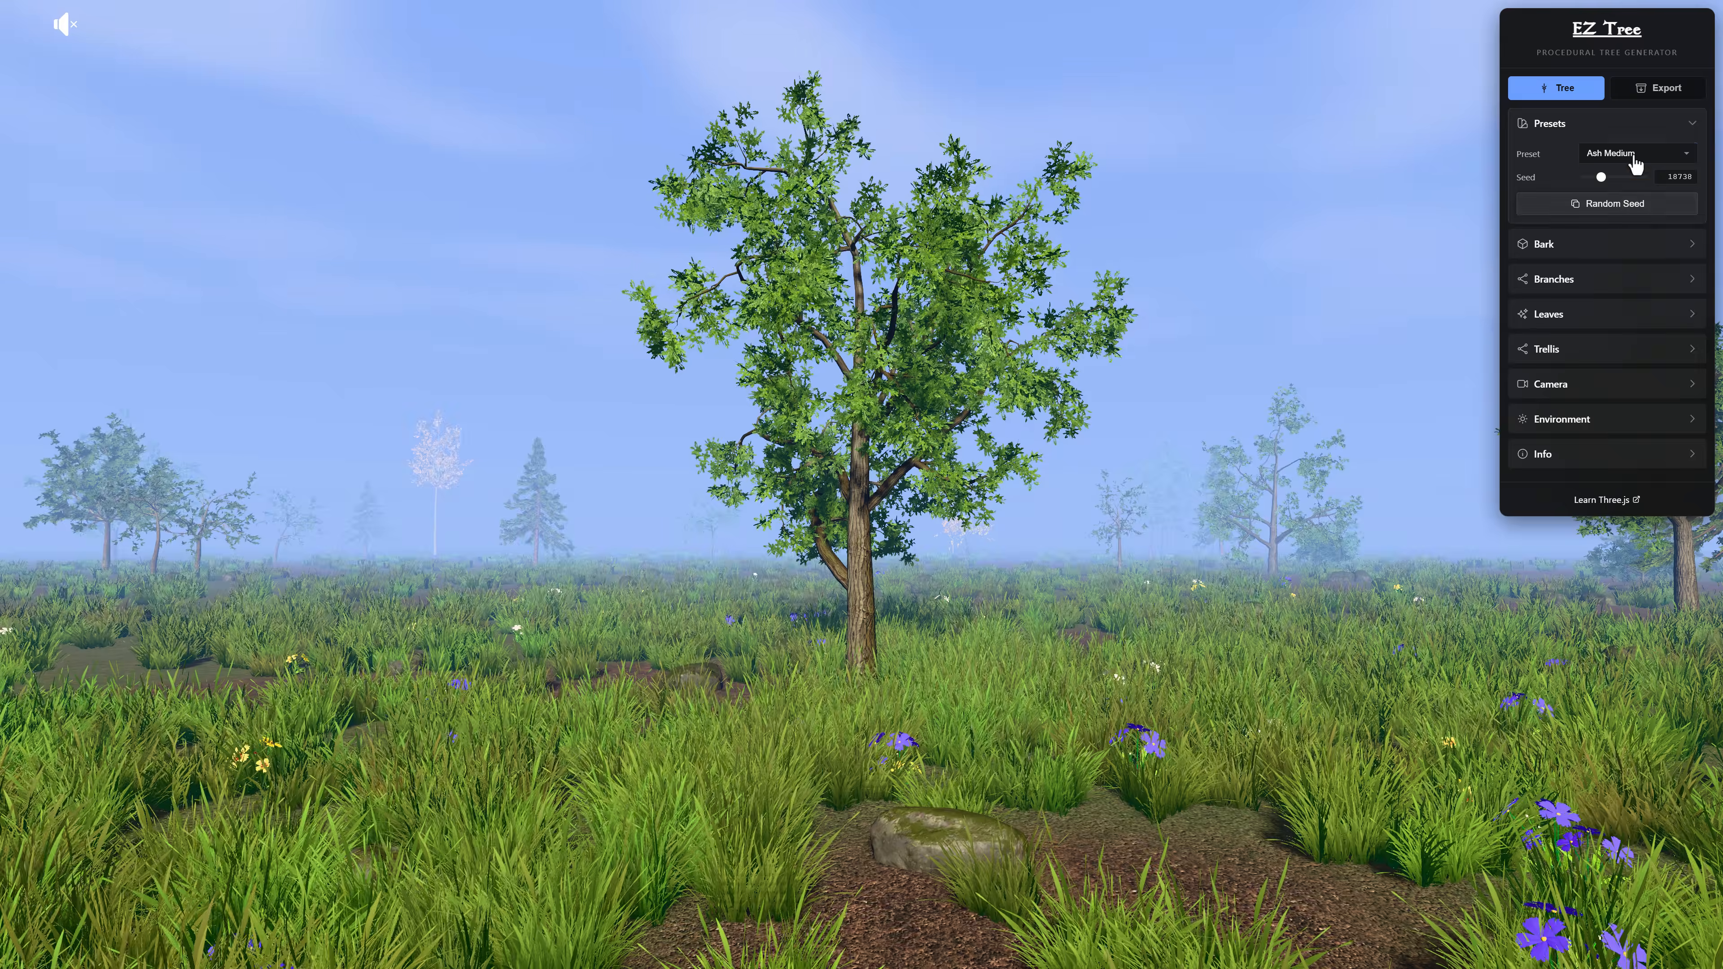
- Preview the Aspen Small, Bush 1 and Bush 2 presets one after another
{"action": "left_click", "coordinate": [1634, 158]}
{"action": "left_click", "coordinate": [1625, 212]}
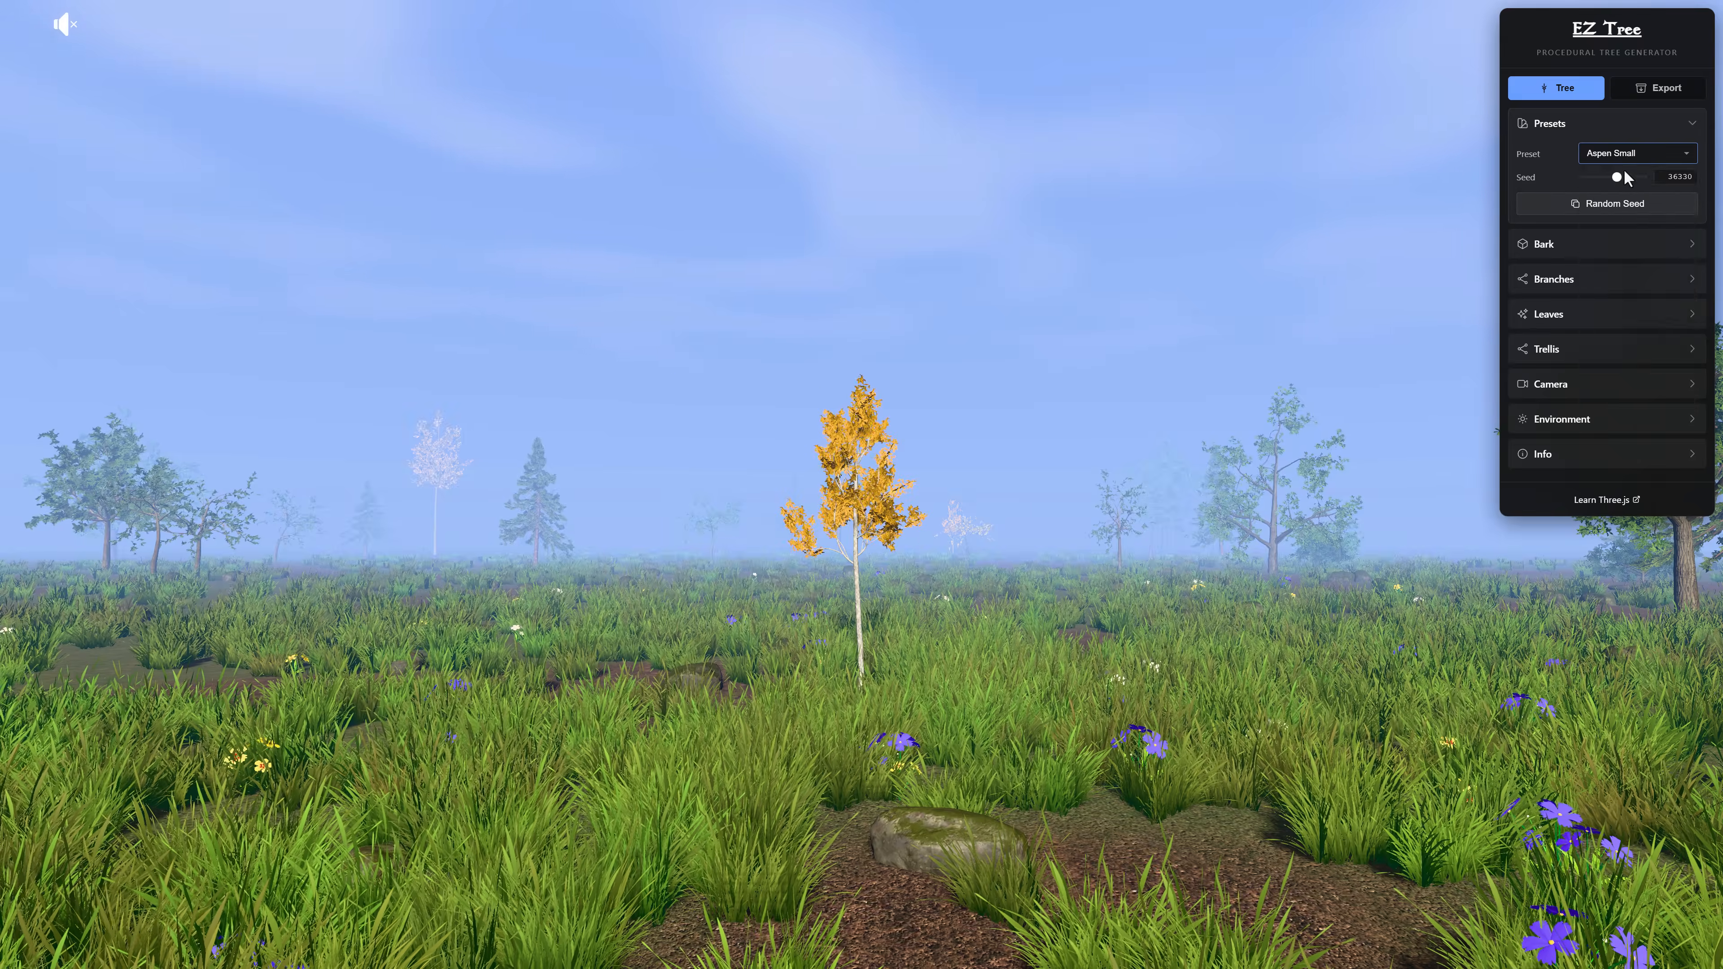
{"action": "left_click", "coordinate": [1628, 156]}
{"action": "left_click", "coordinate": [1612, 270]}
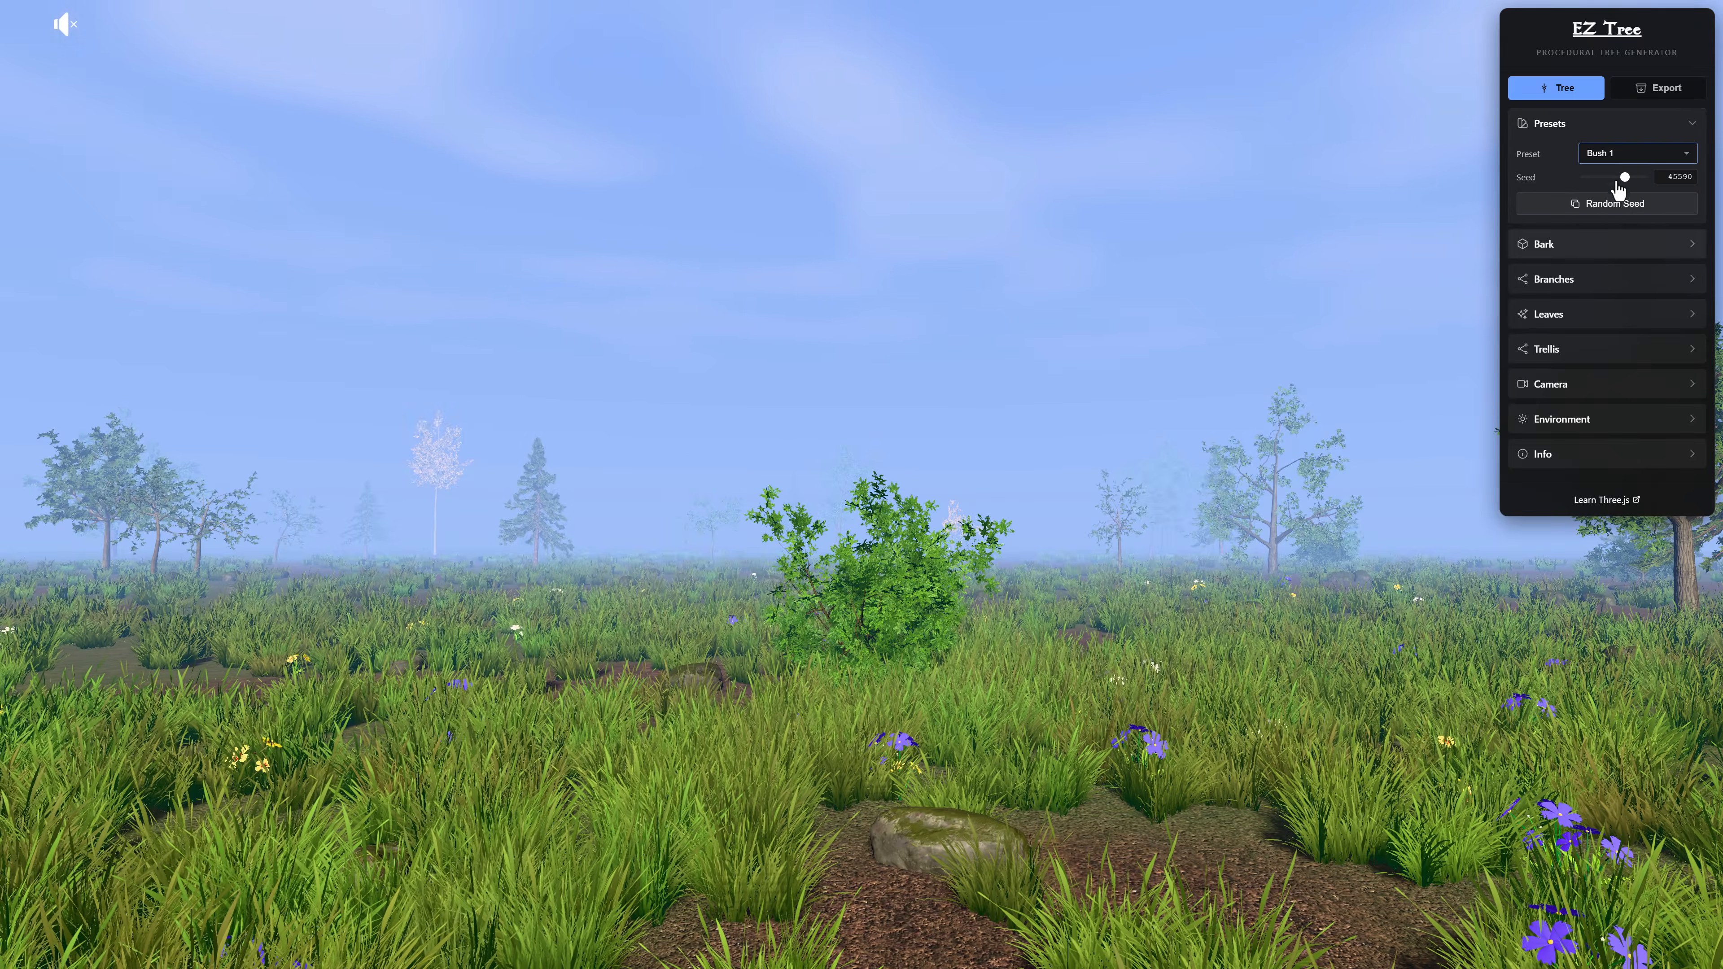
{"action": "left_click", "coordinate": [1622, 158]}
{"action": "left_click", "coordinate": [1606, 285]}
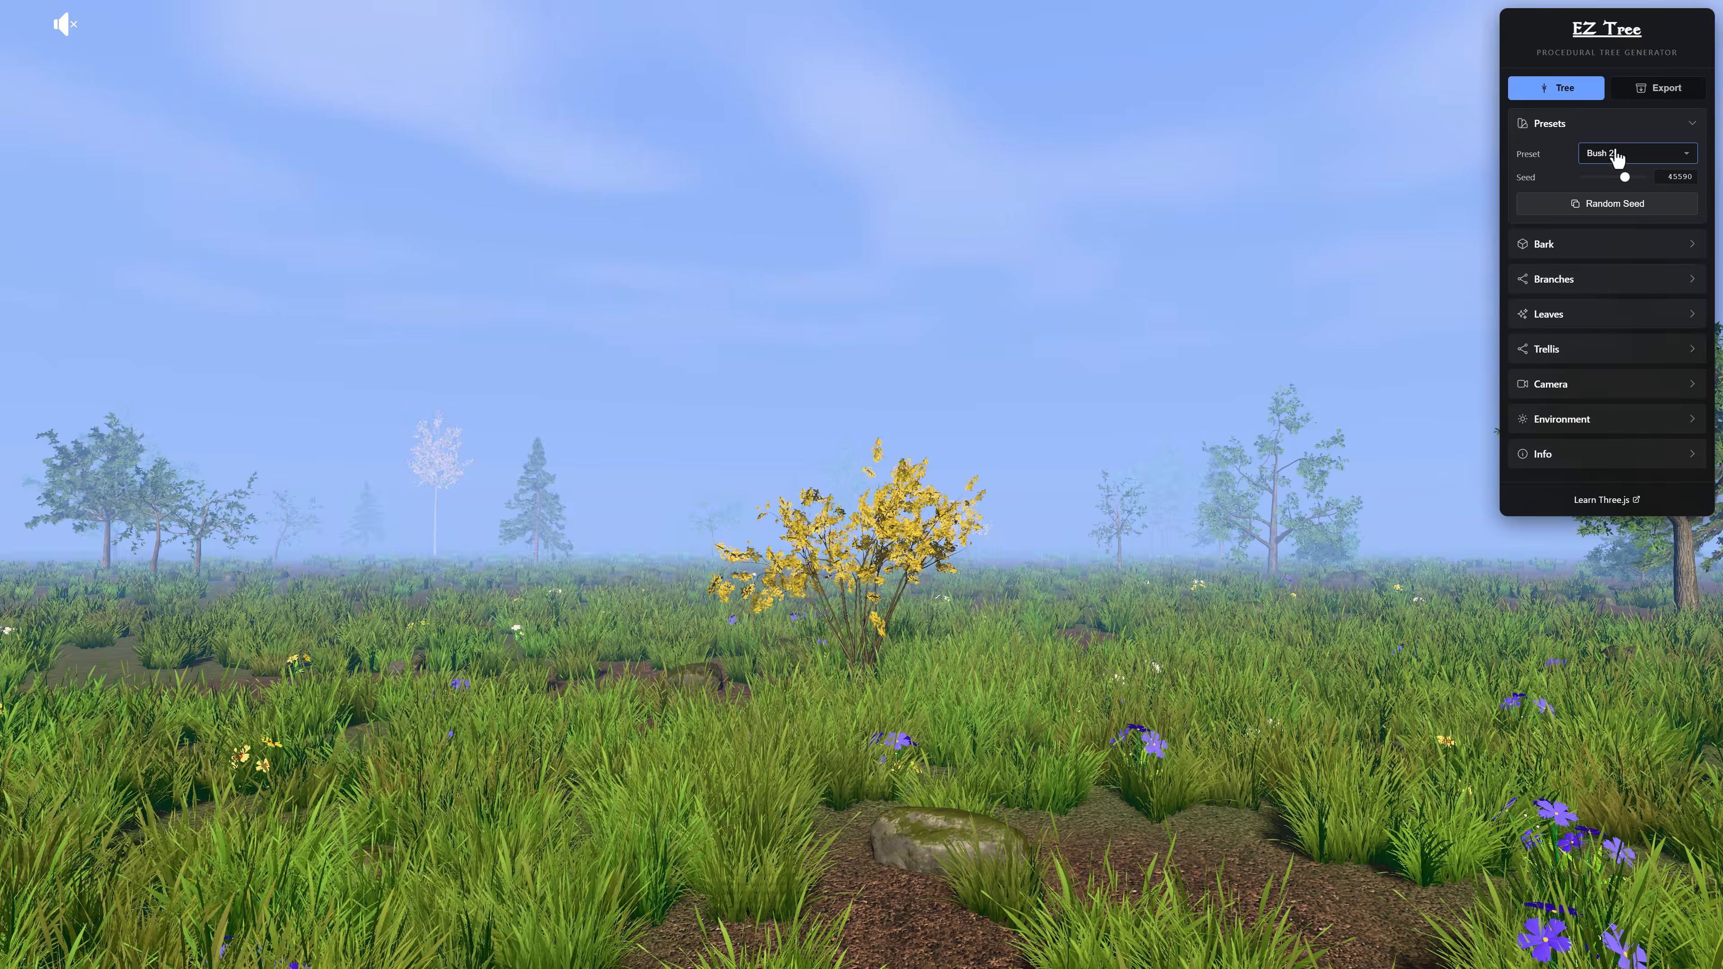
- Preview the Oak Small, Oak Medium and Oak Large presets in turn
{"action": "left_click", "coordinate": [1619, 156]}
{"action": "left_click", "coordinate": [1623, 318]}
{"action": "left_click", "coordinate": [1628, 155]}
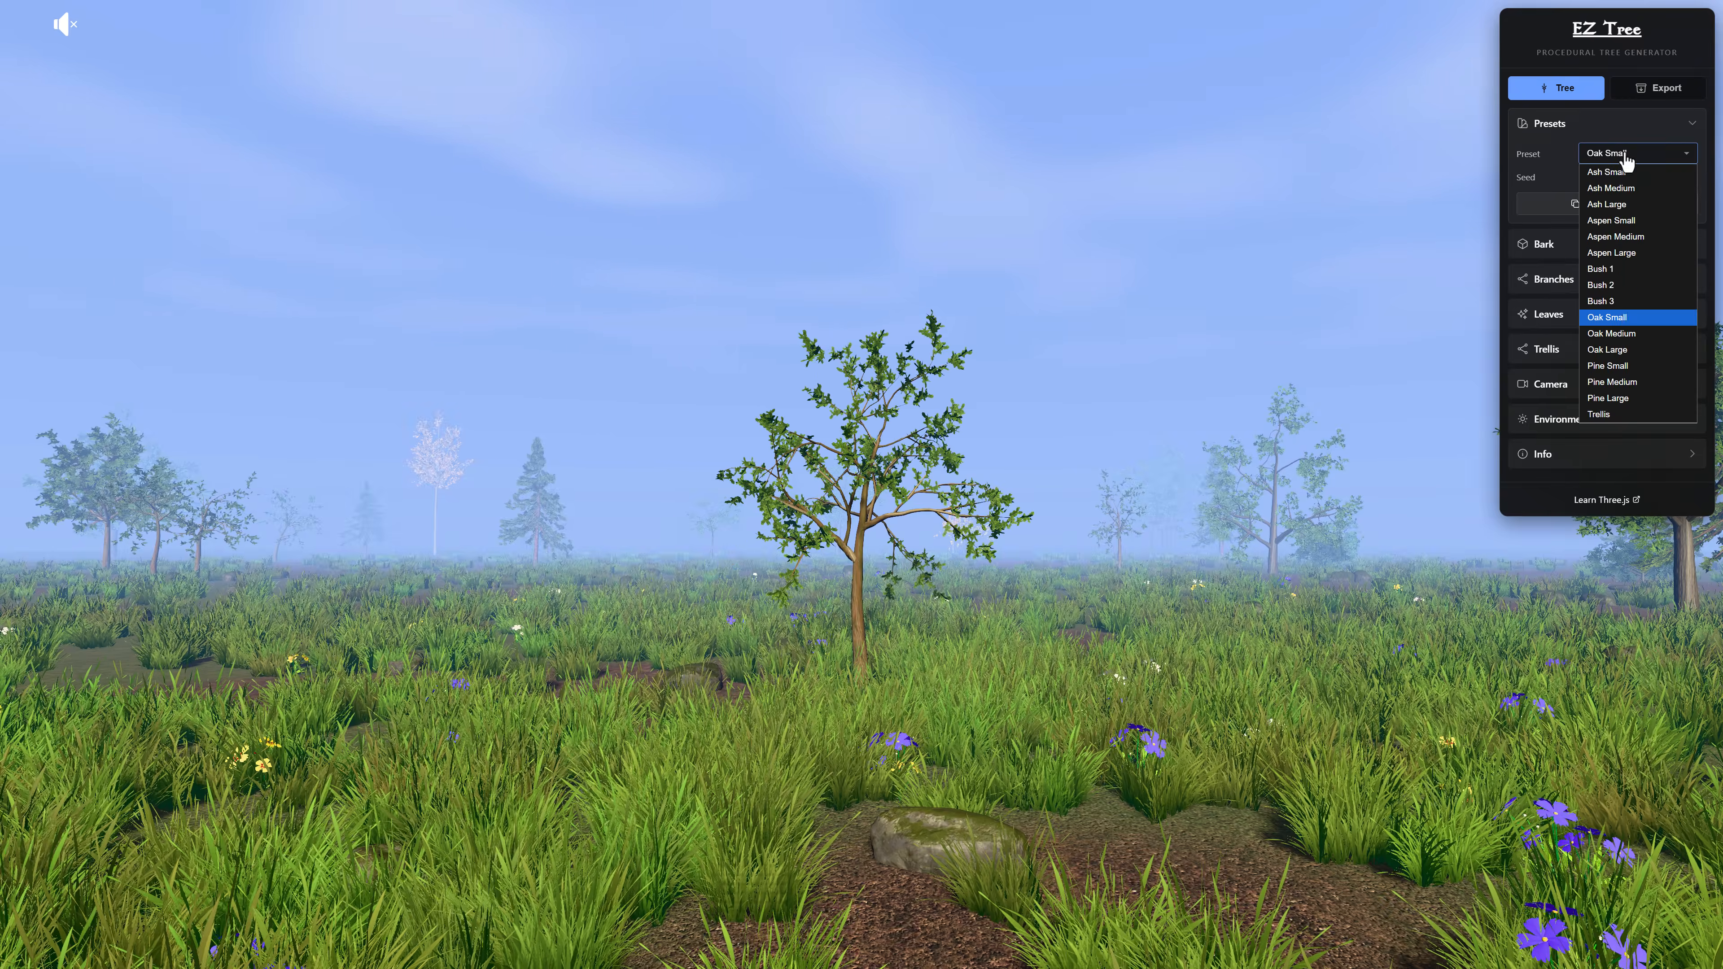
{"action": "left_click", "coordinate": [1612, 334]}
{"action": "left_click", "coordinate": [1627, 156]}
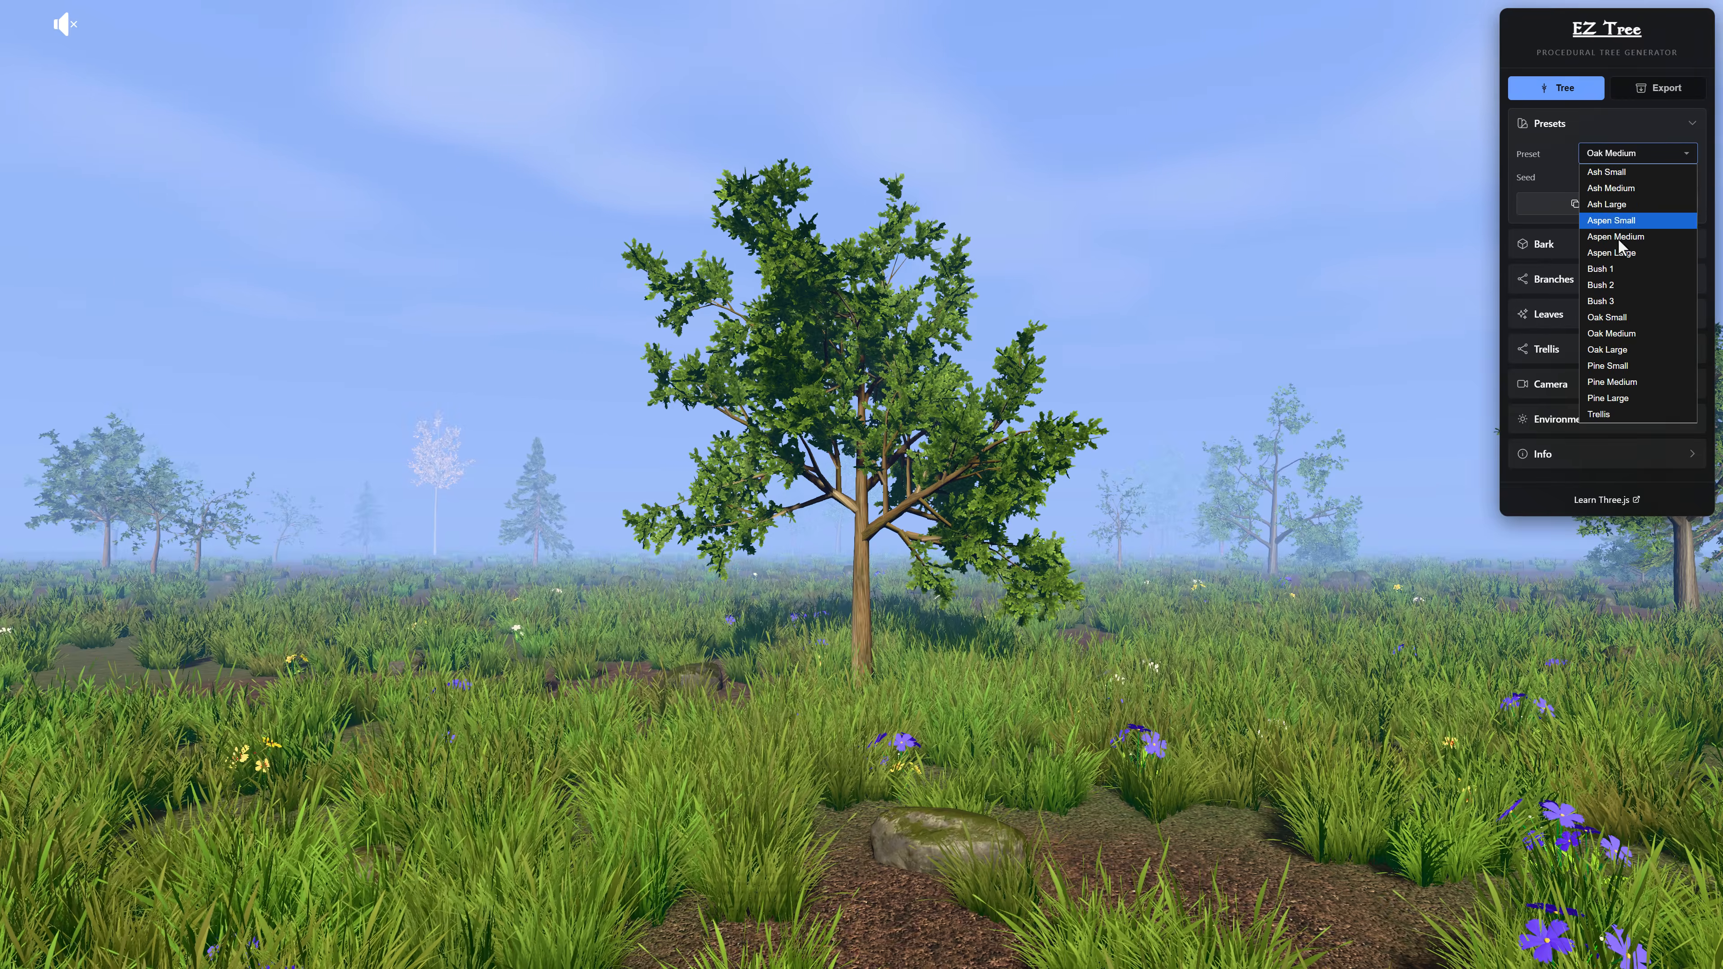
{"action": "left_click", "coordinate": [1625, 348]}
- Try the smaller pine presets and settle on Pine Large for the tree
{"action": "left_click", "coordinate": [1627, 155]}
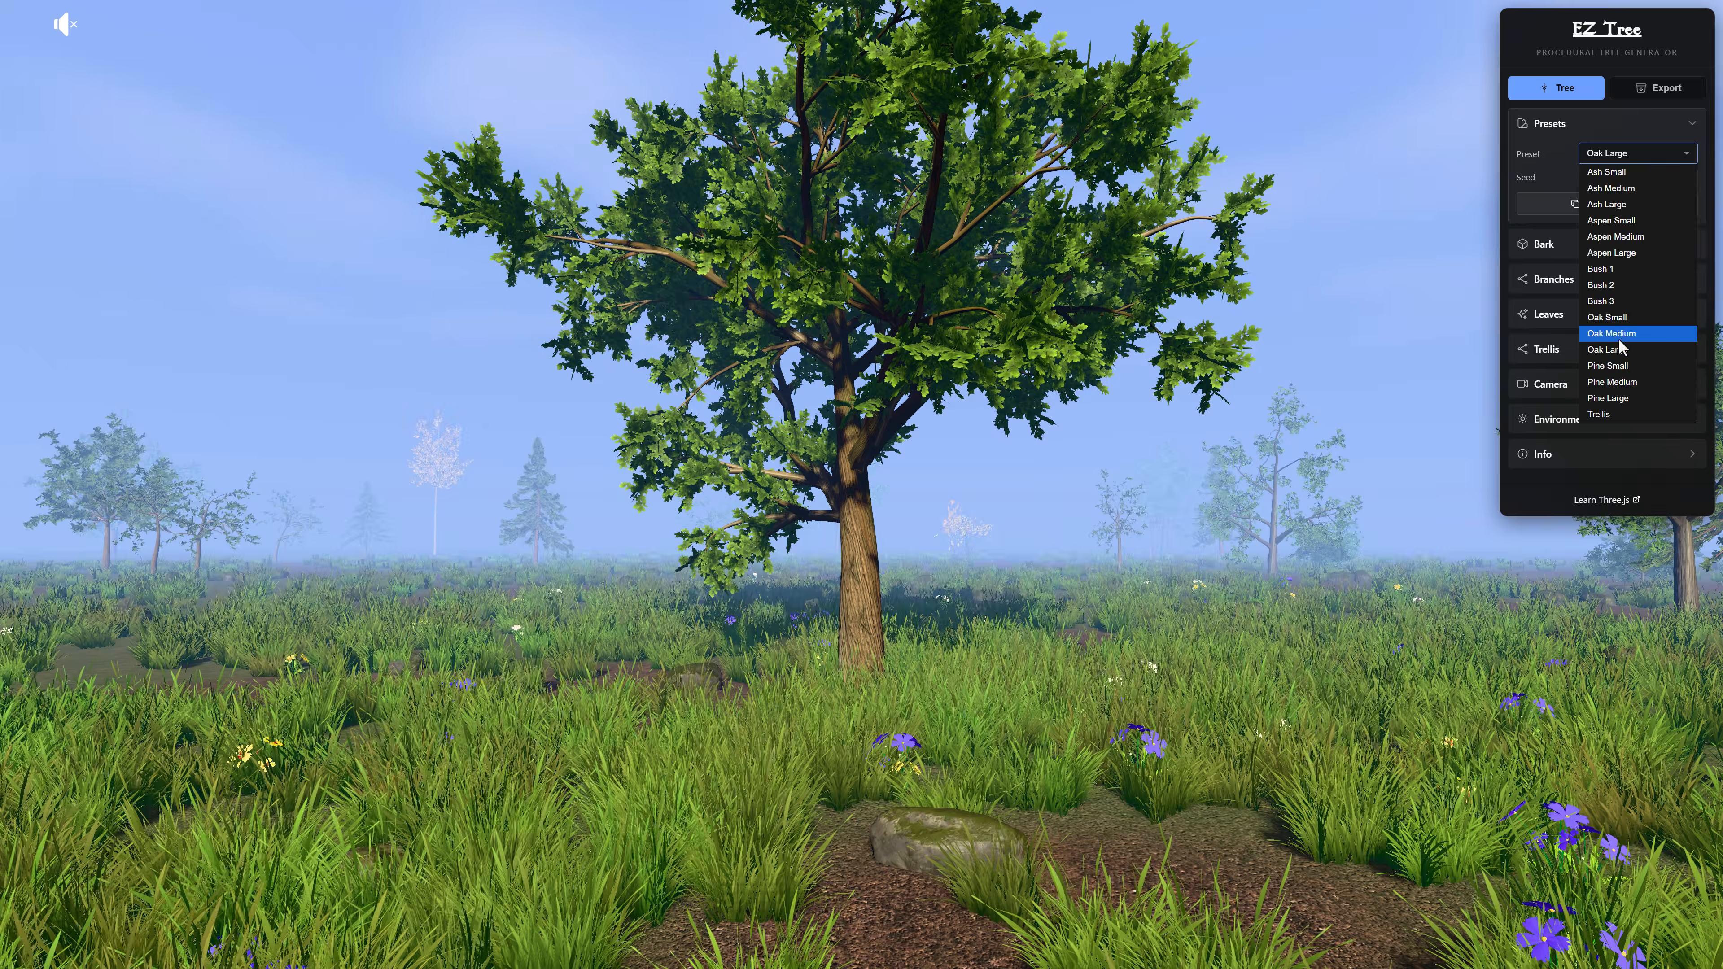
{"action": "left_click", "coordinate": [1634, 367]}
{"action": "left_click", "coordinate": [1621, 155]}
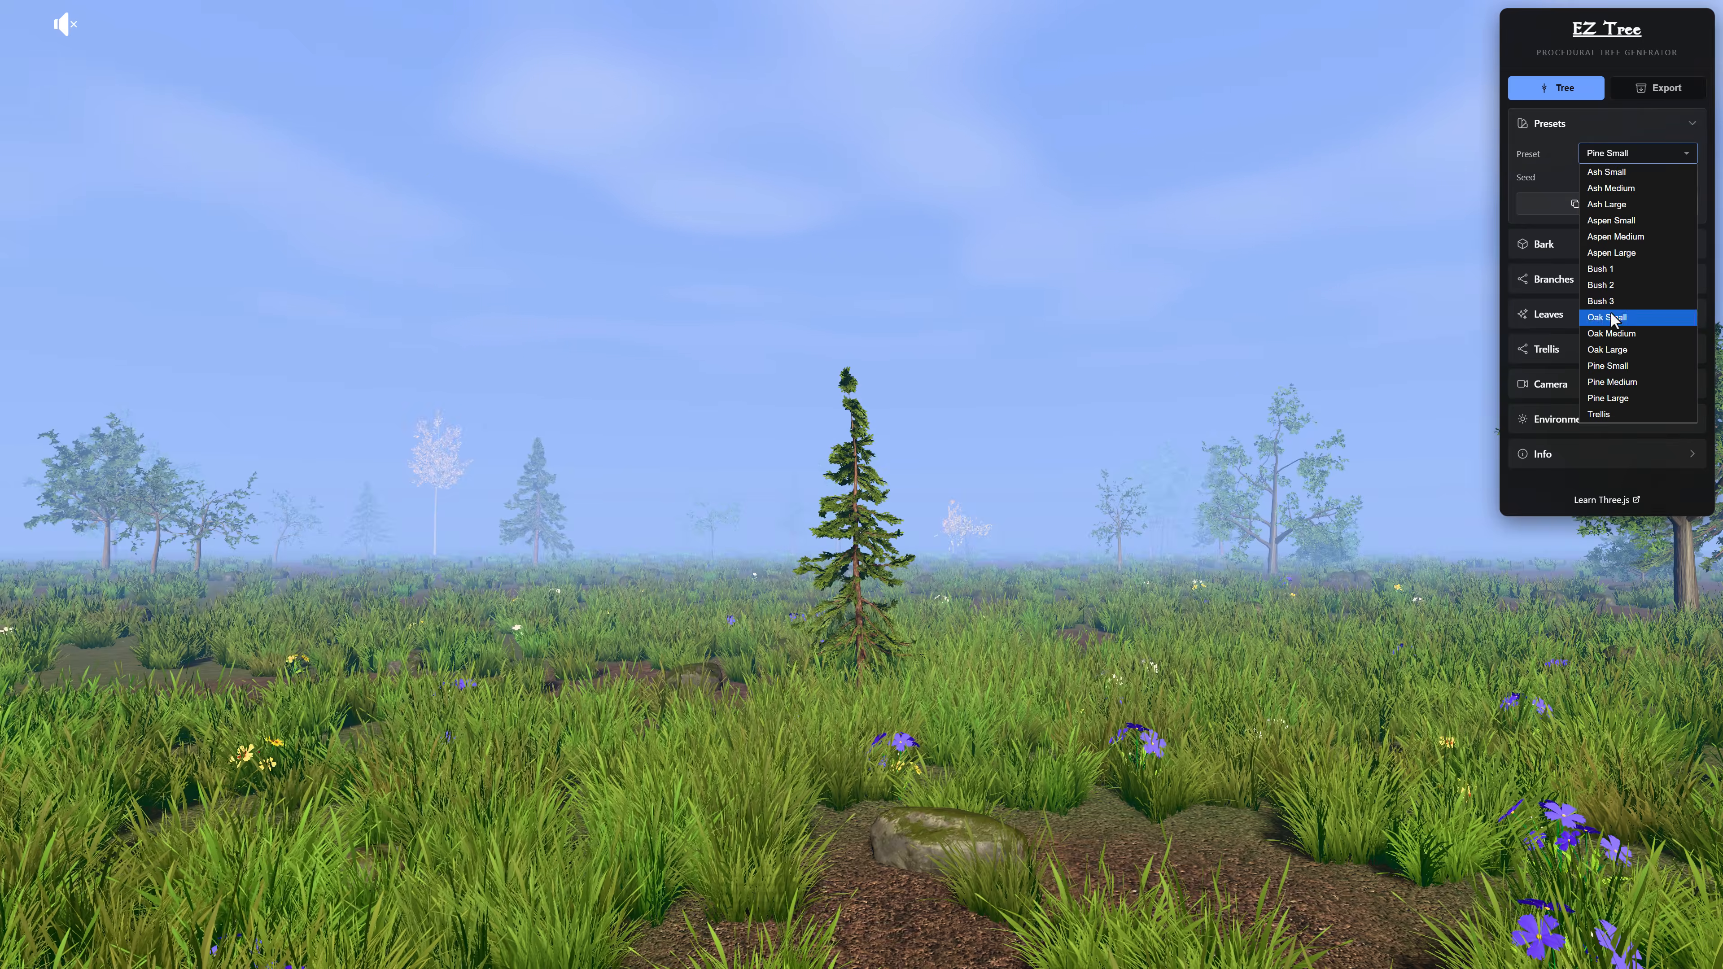
{"action": "left_click", "coordinate": [1619, 383]}
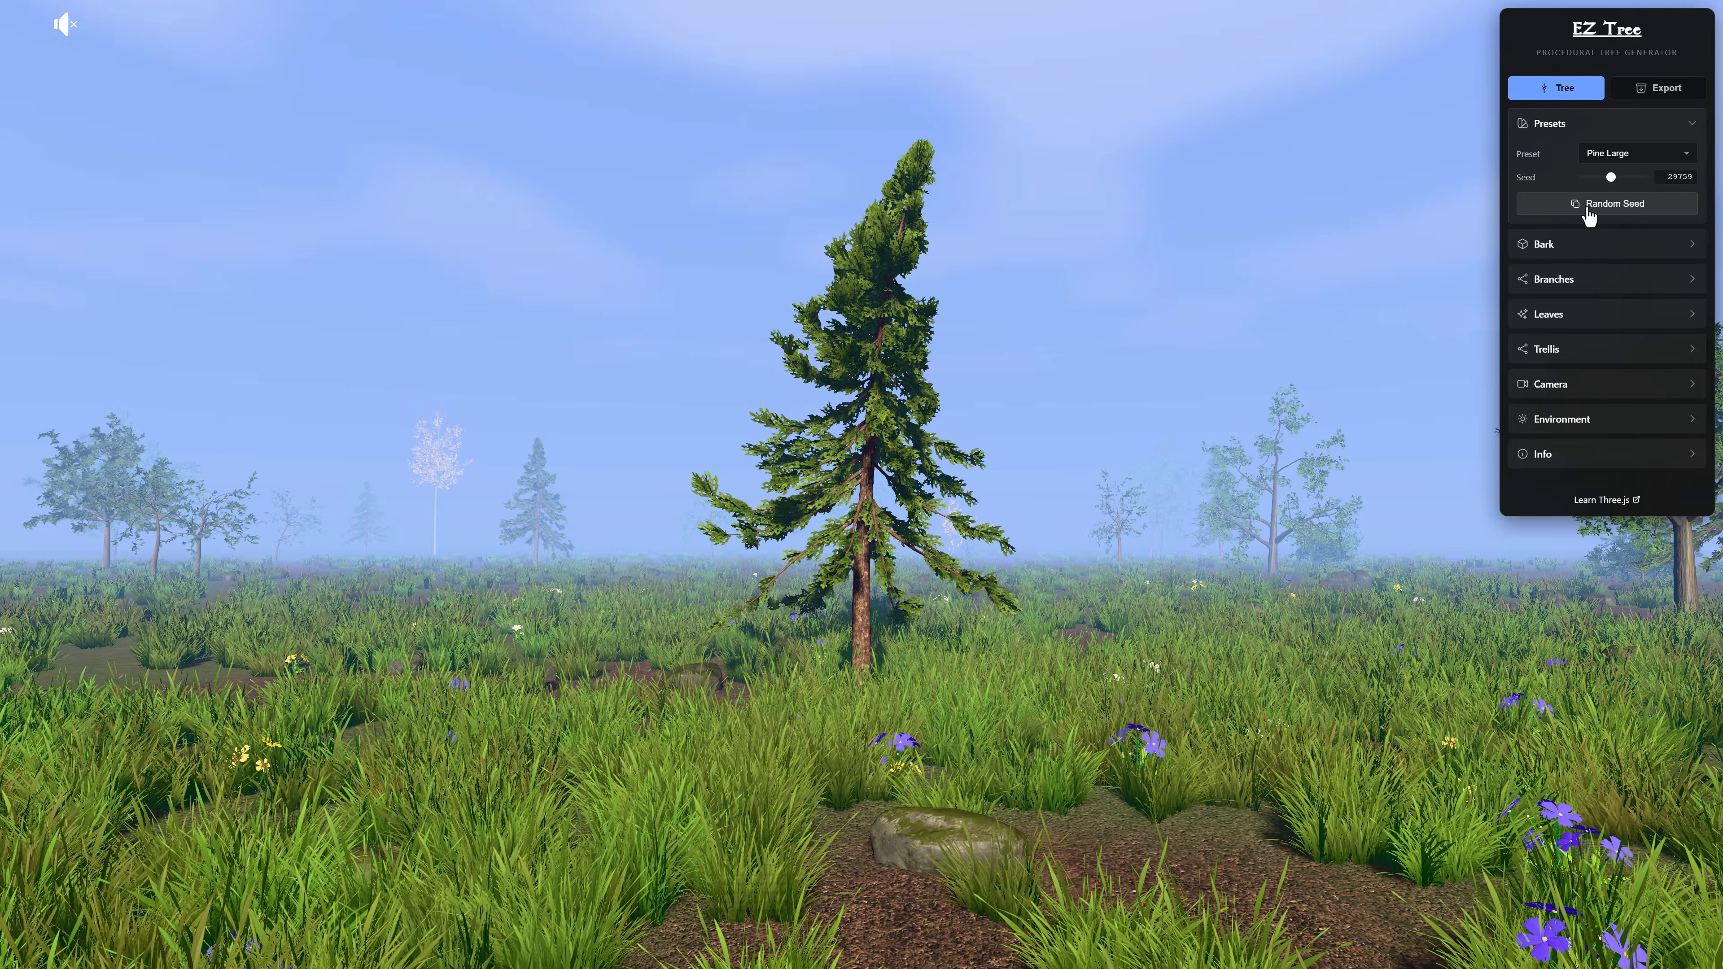
- Export the pine as a GLB model and a PNG image, and inspect tree.png from the Downloads folder
{"action": "left_click", "coordinate": [1656, 90]}
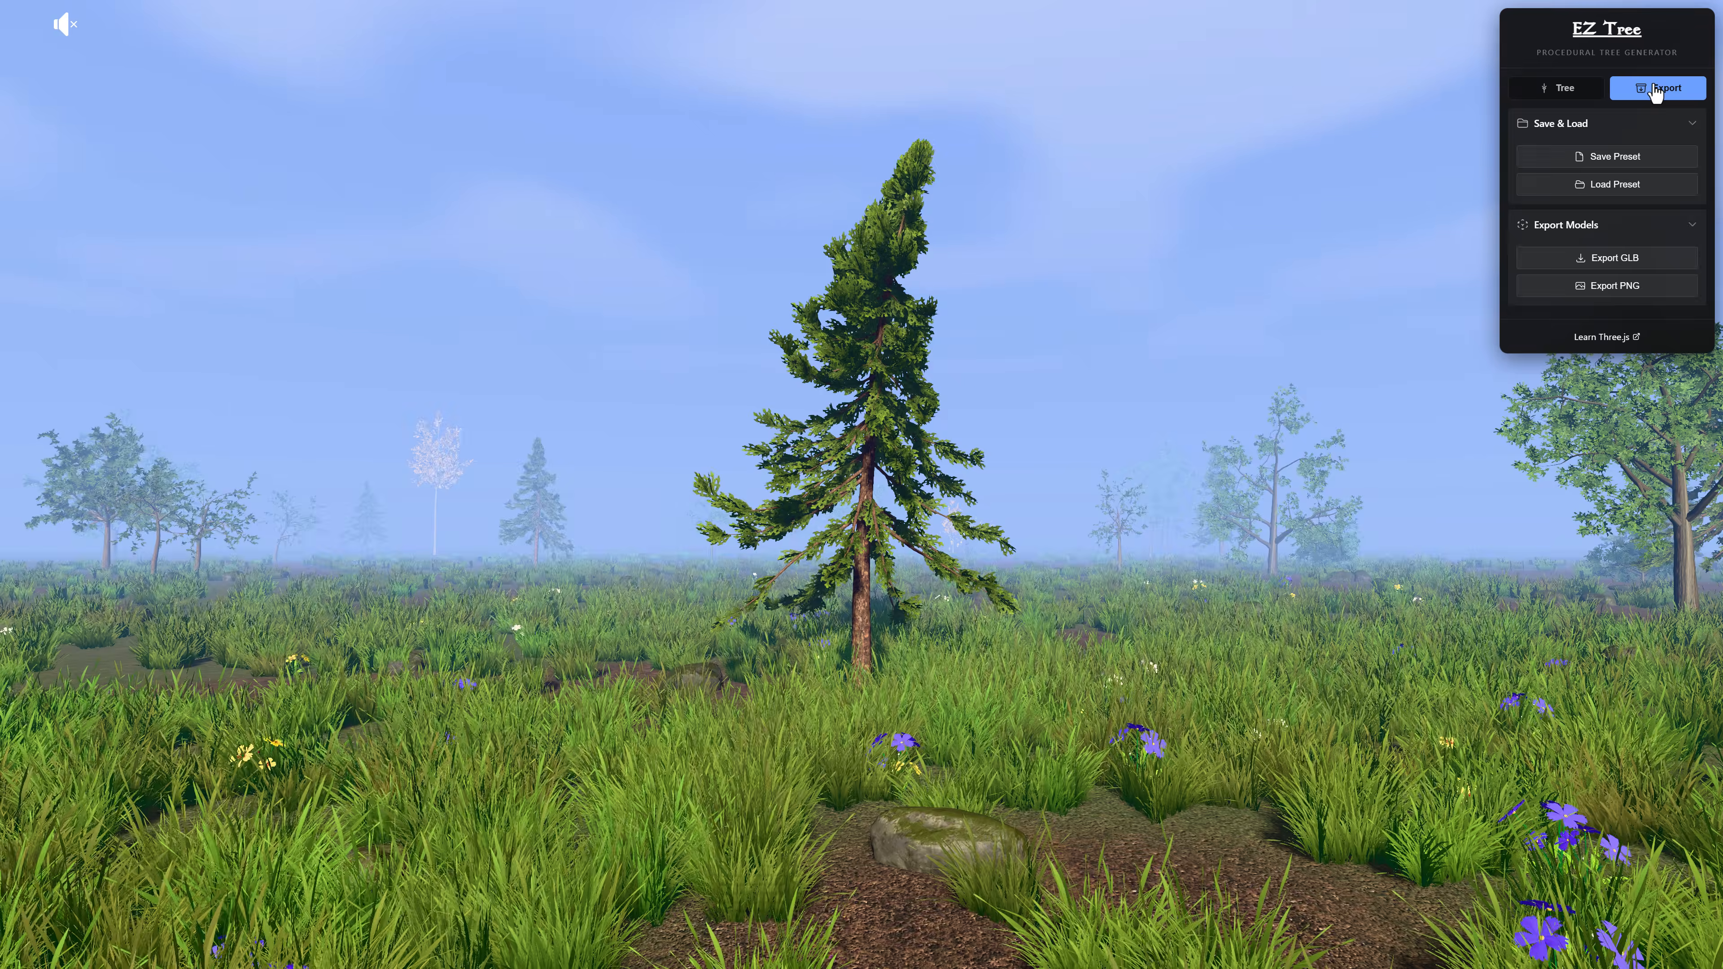
{"action": "left_click", "coordinate": [1617, 286]}
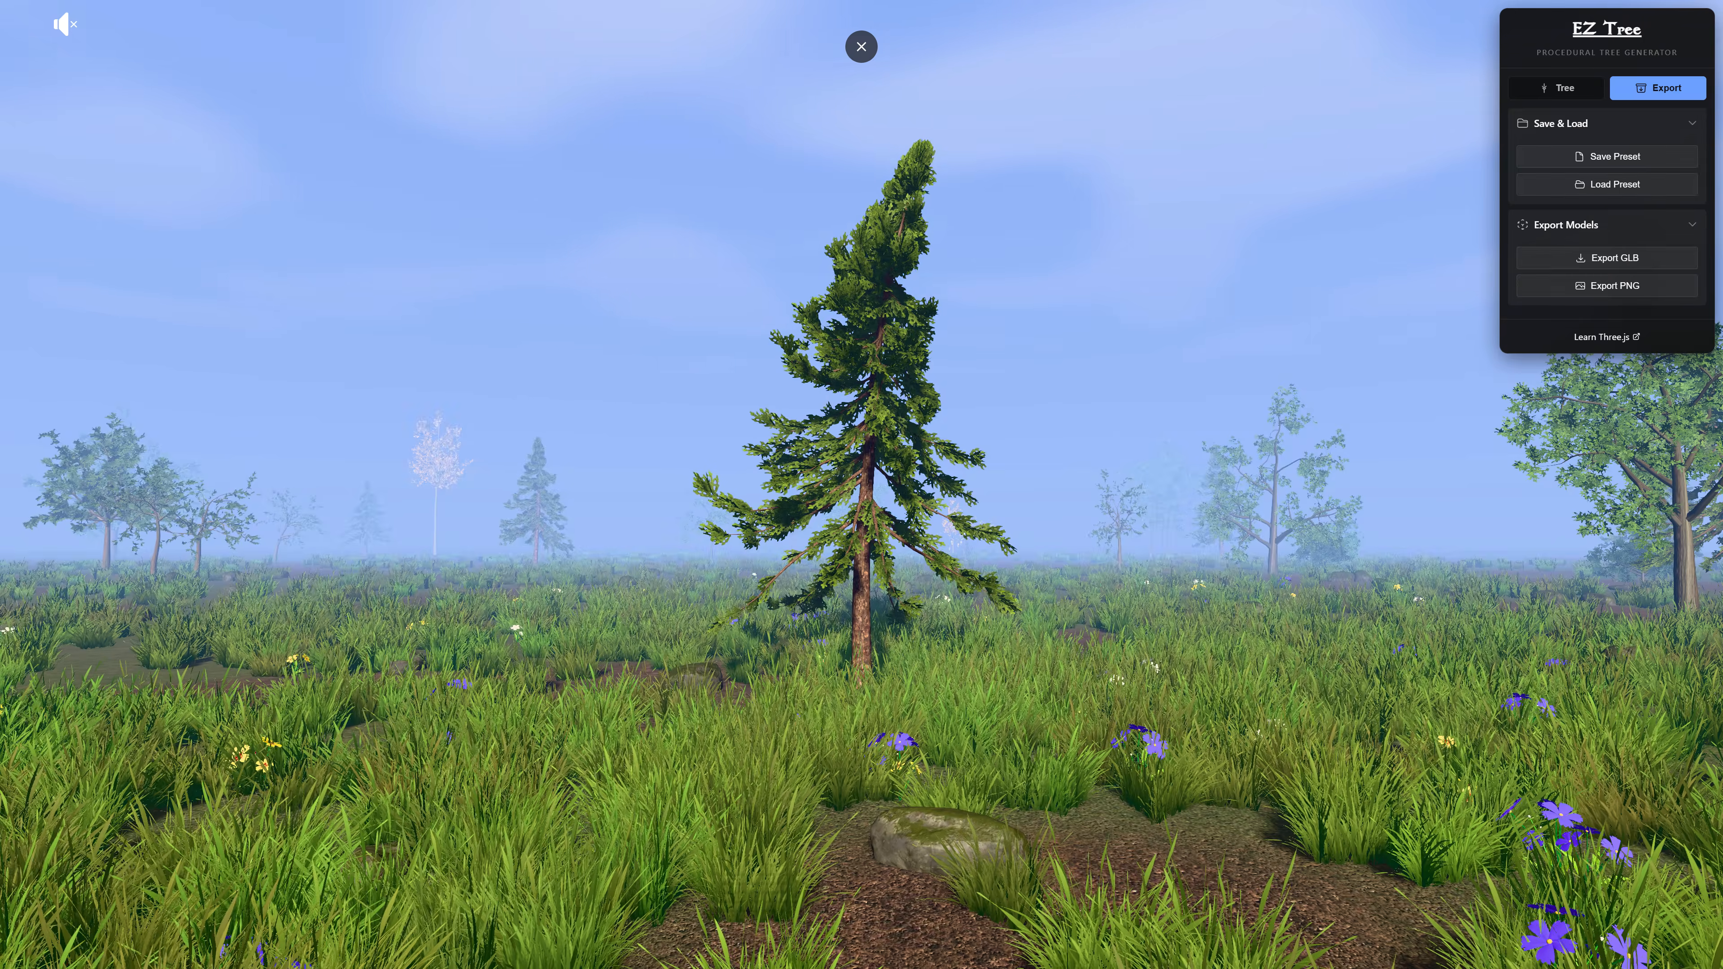
{"action": "key", "text": "alt+Tab"}
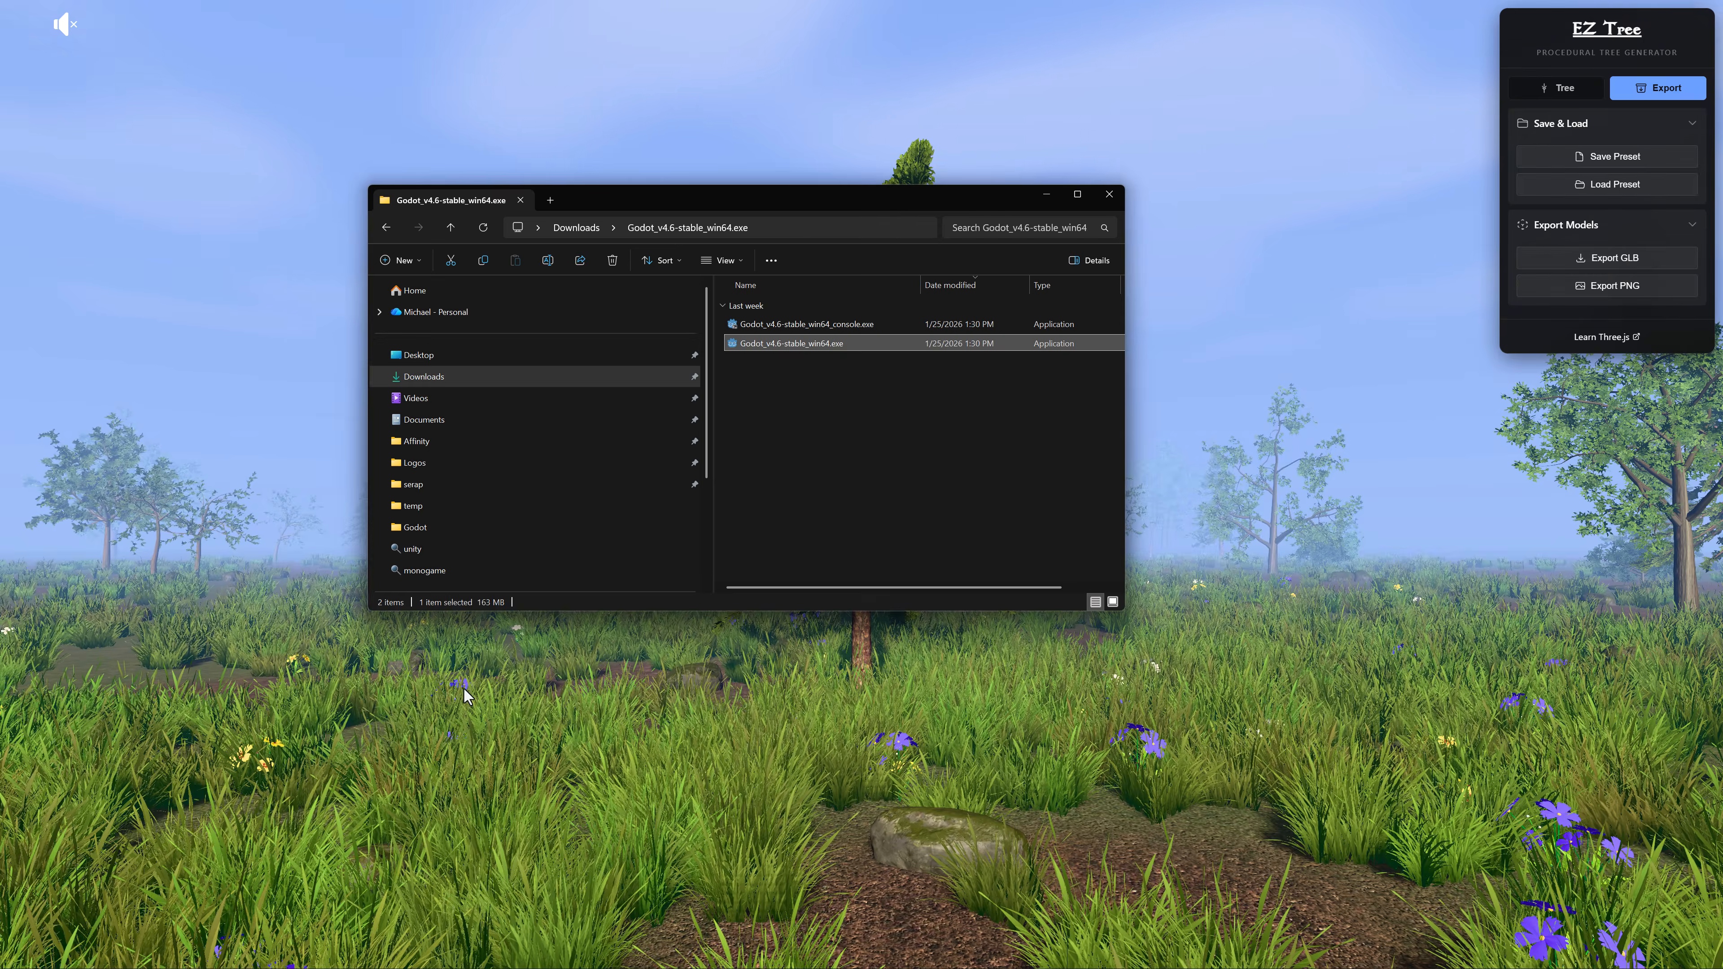
{"action": "left_click", "coordinate": [456, 380]}
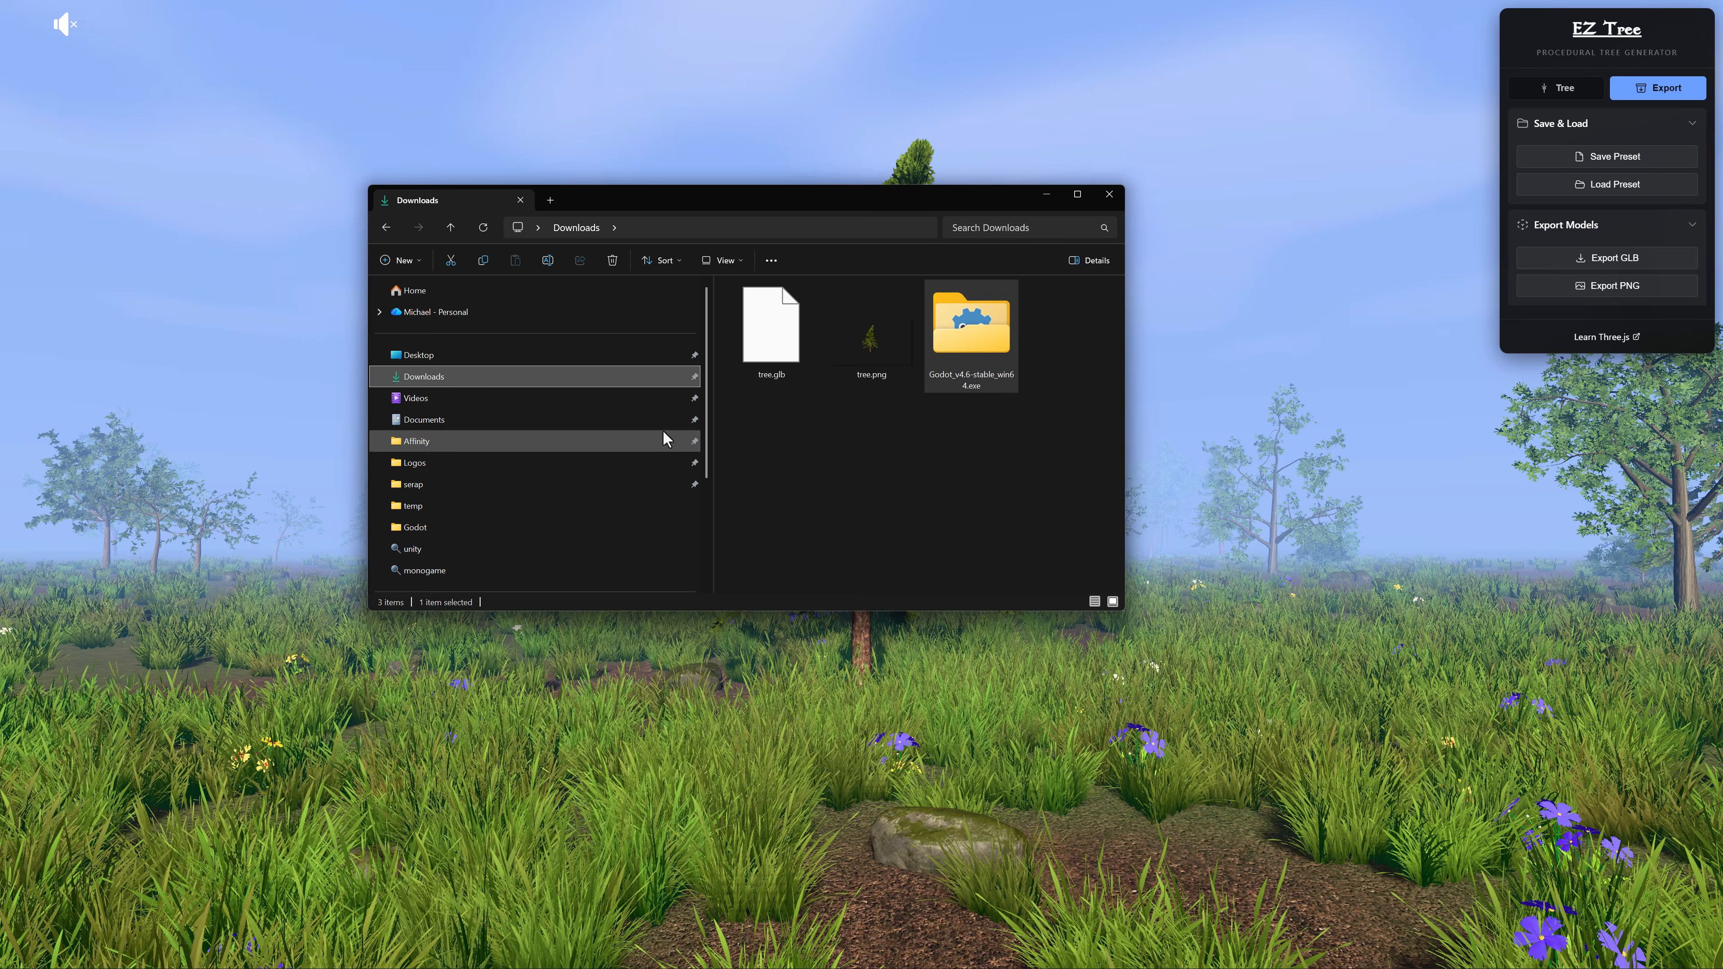
{"action": "left_click", "coordinate": [874, 328]}
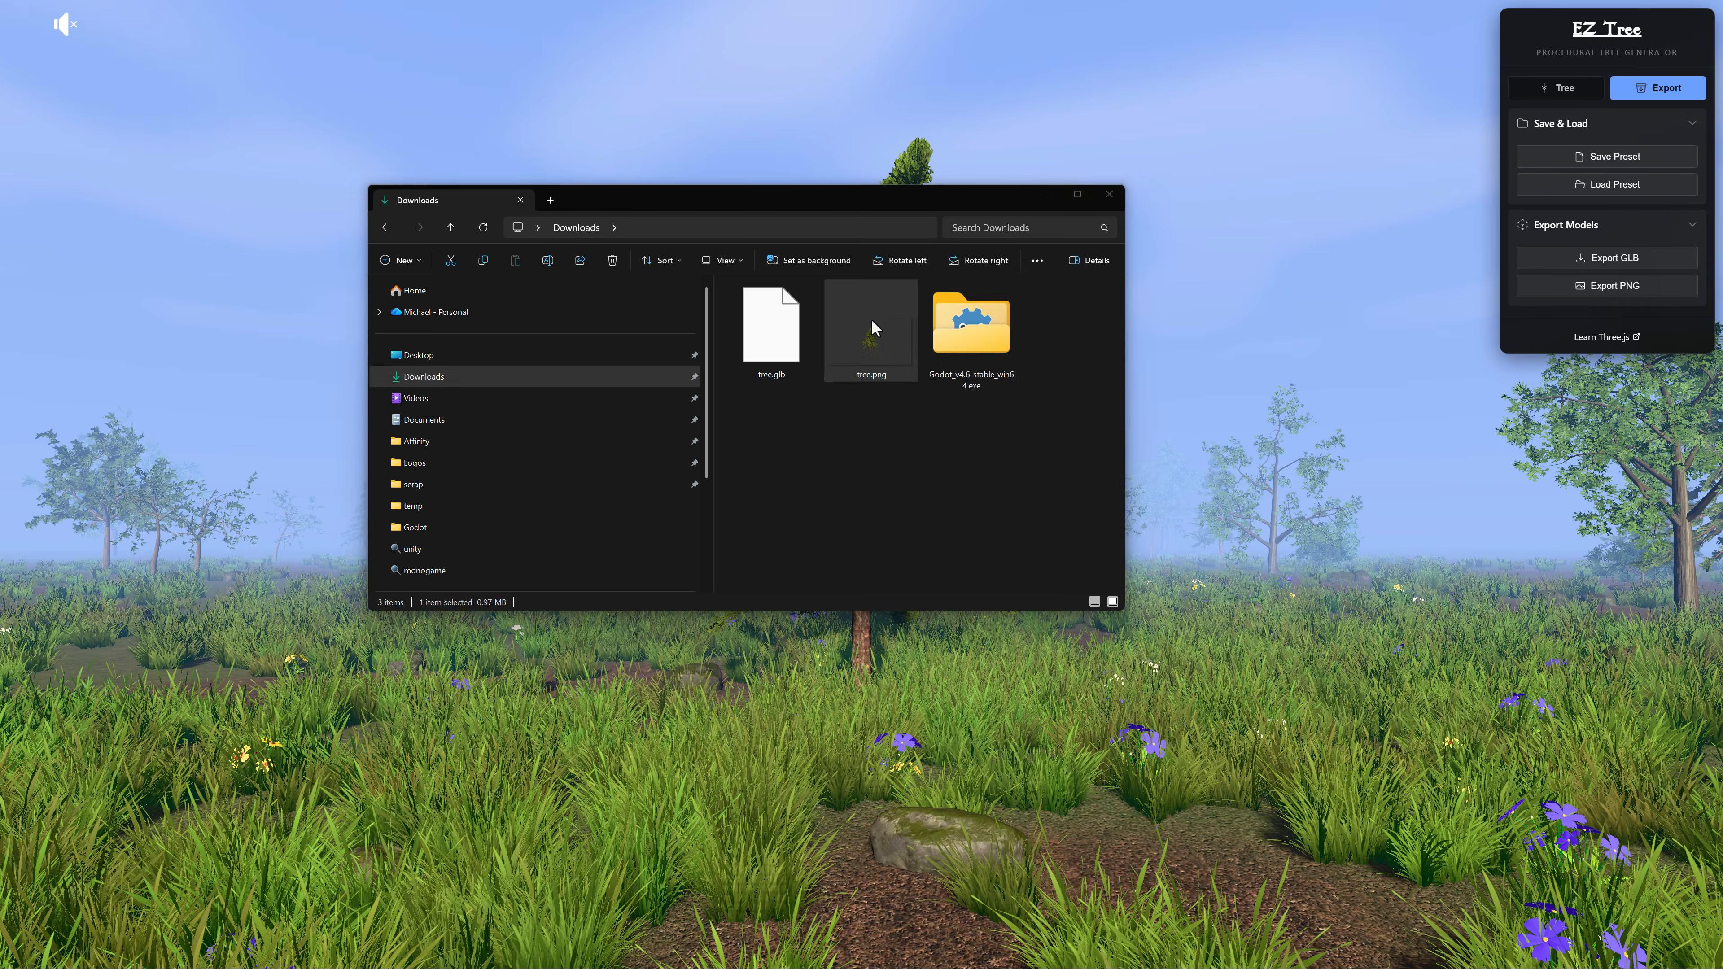
{"action": "double_click", "coordinate": [874, 328]}
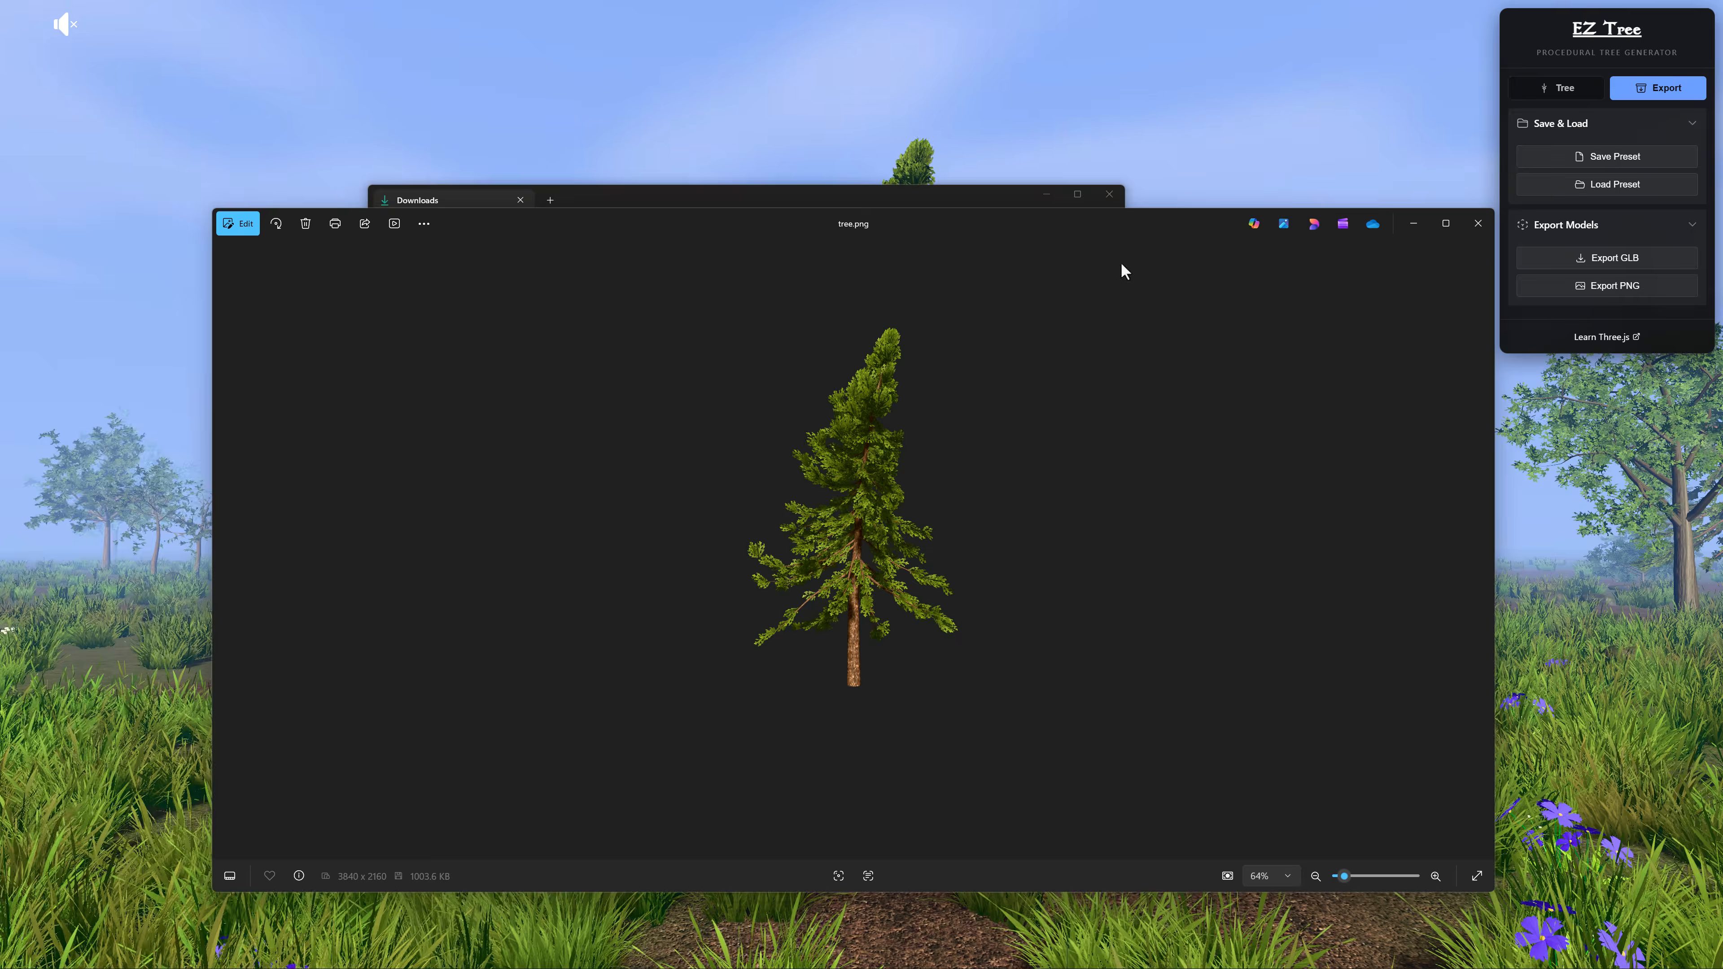
{"action": "left_click", "coordinate": [1480, 224]}
- Orbit to a higher view of the pine, export another PNG, and inspect tree (1).png in Downloads
{"action": "left_click", "coordinate": [1278, 434]}
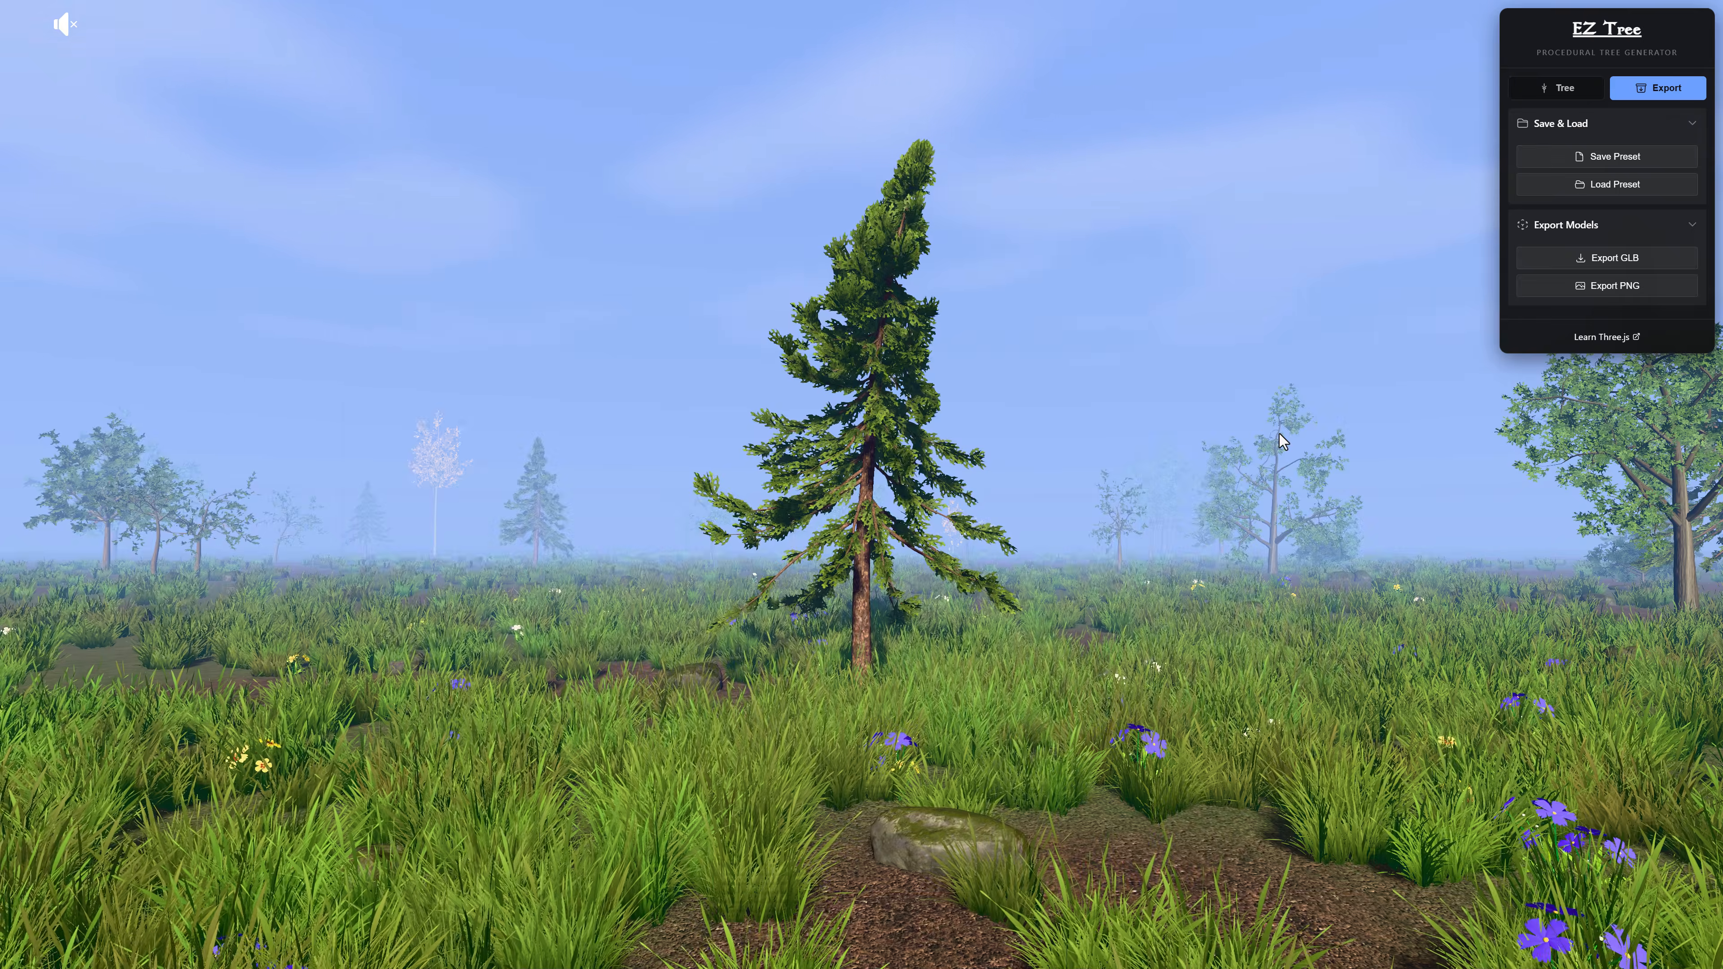
{"action": "left_click_drag", "start_coordinate": [1090, 461], "coordinate": [1542, 658]}
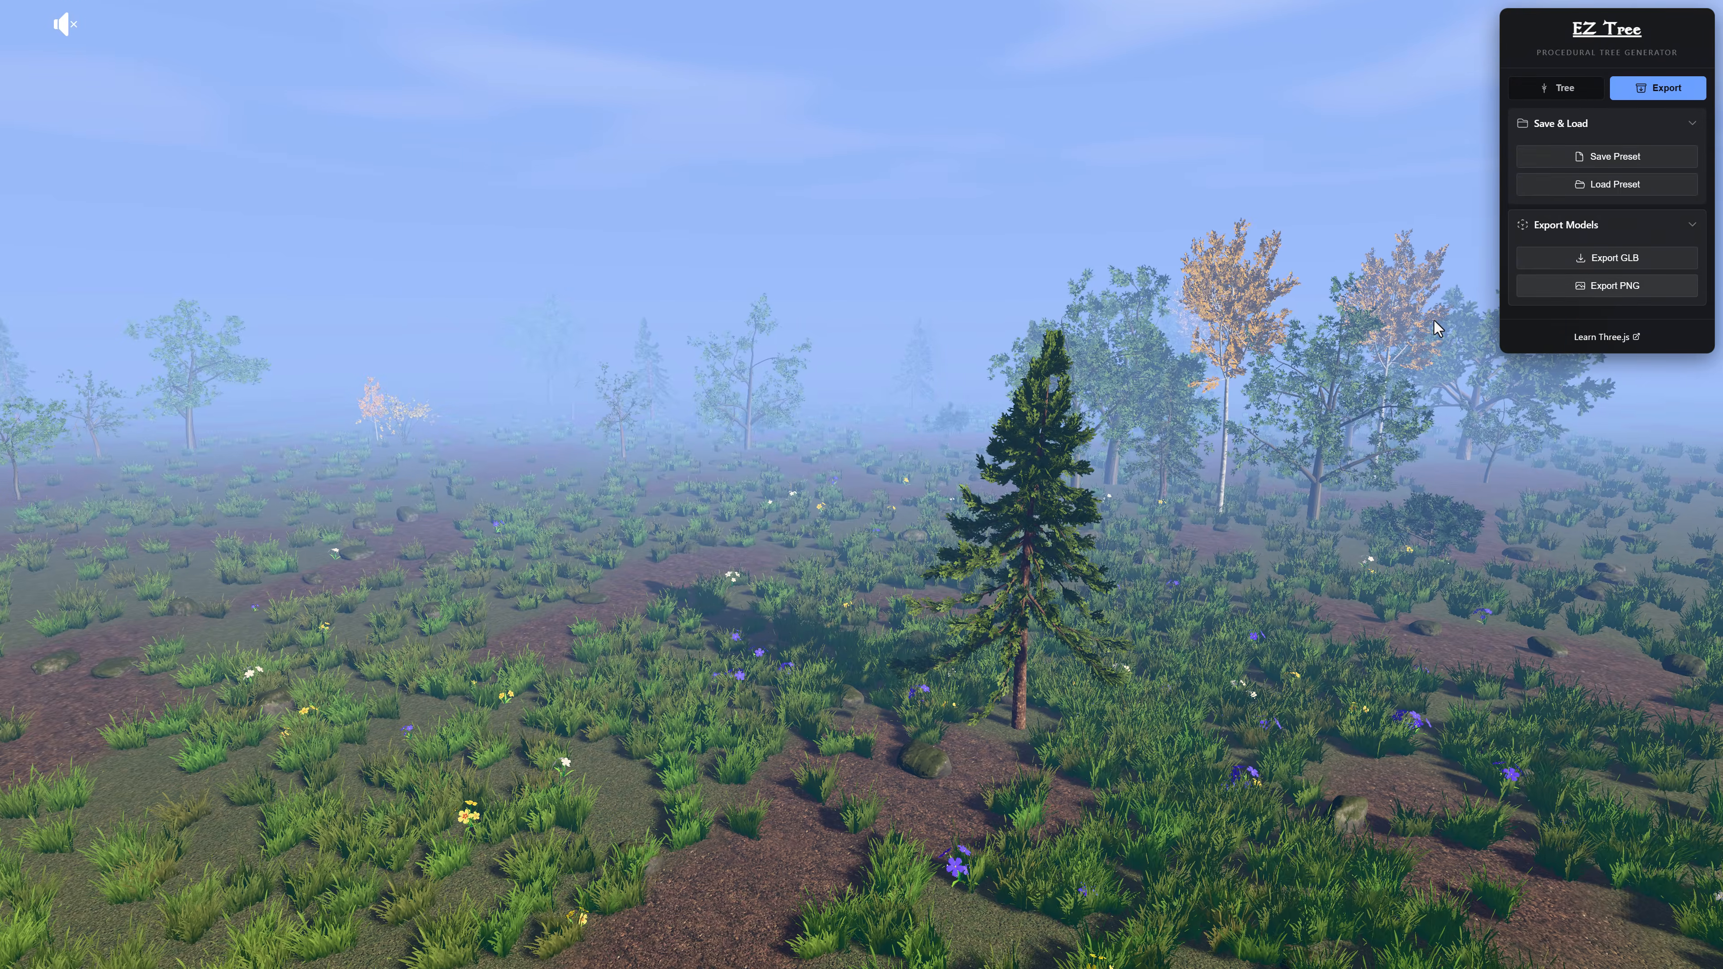
{"action": "key", "text": "alt+Tab"}
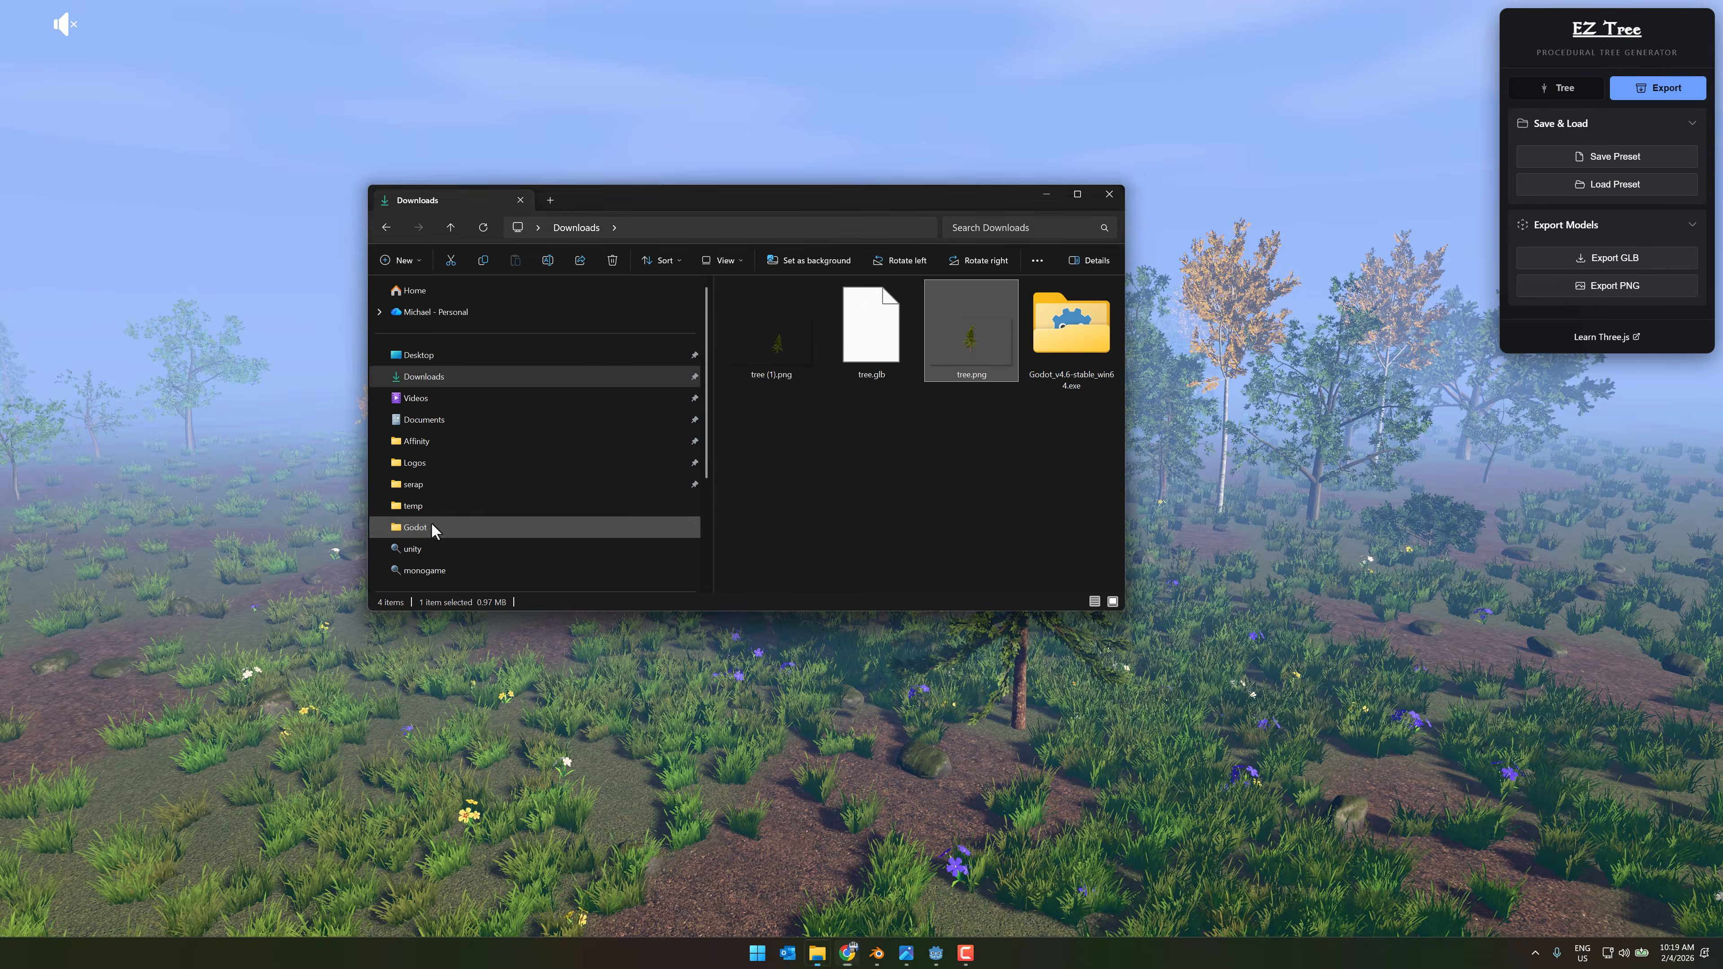
{"action": "double_click", "coordinate": [777, 337]}
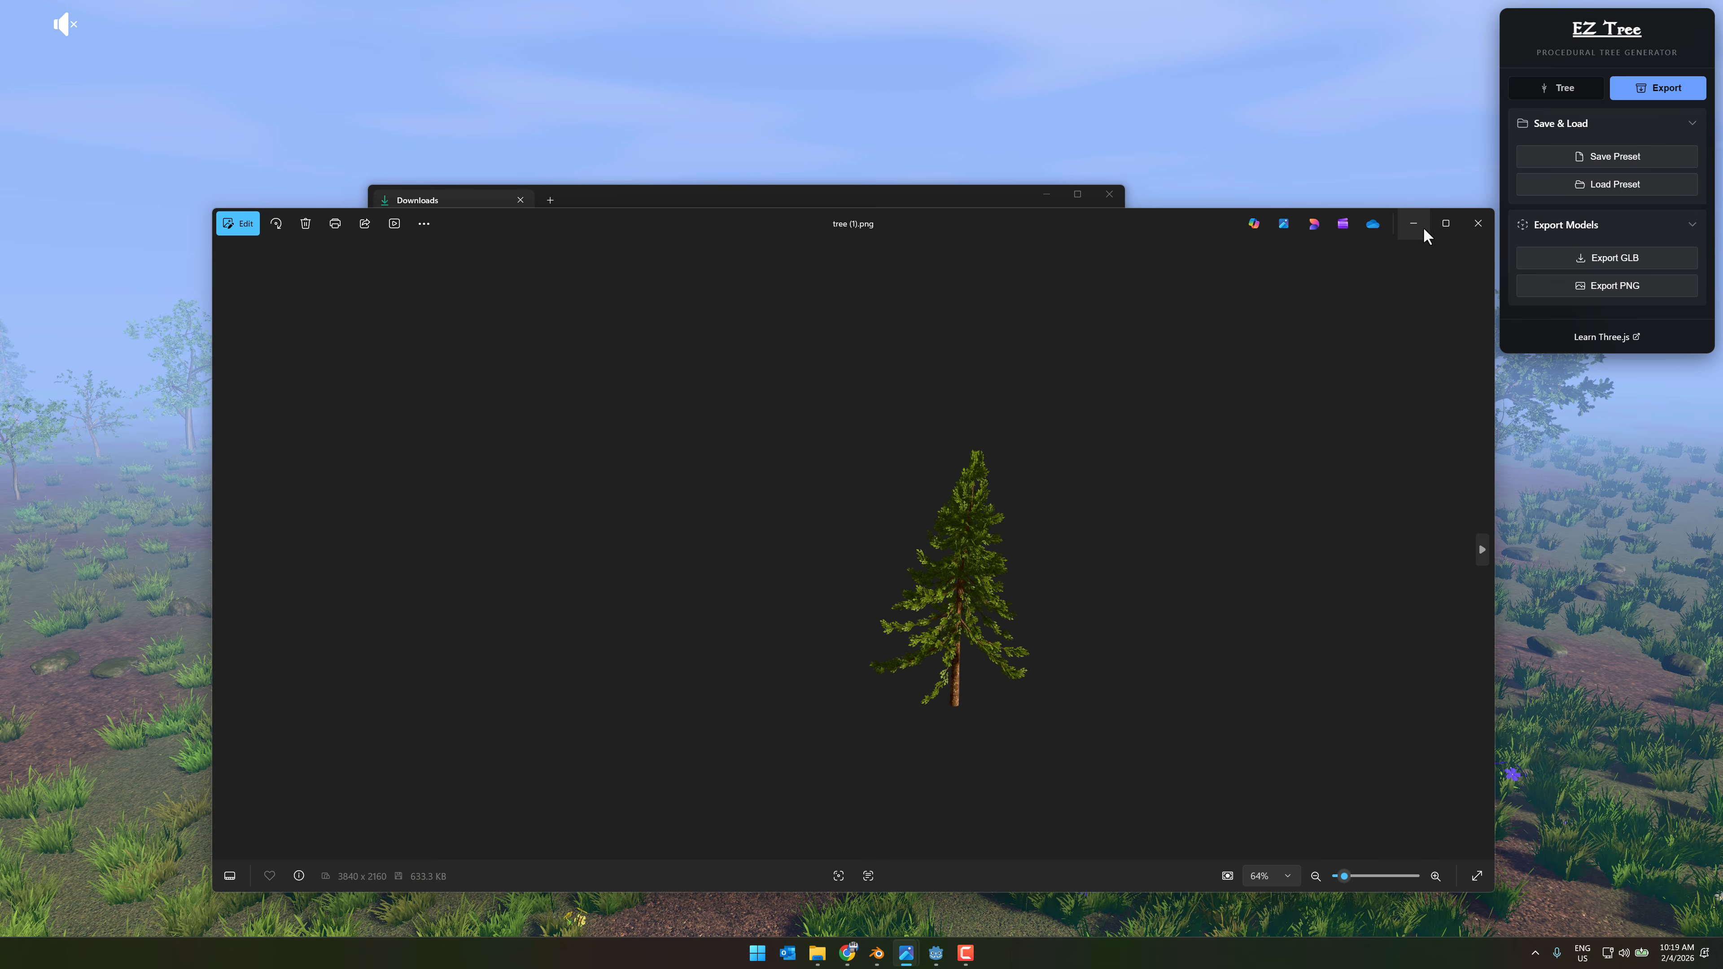
{"action": "left_click", "coordinate": [1478, 224]}
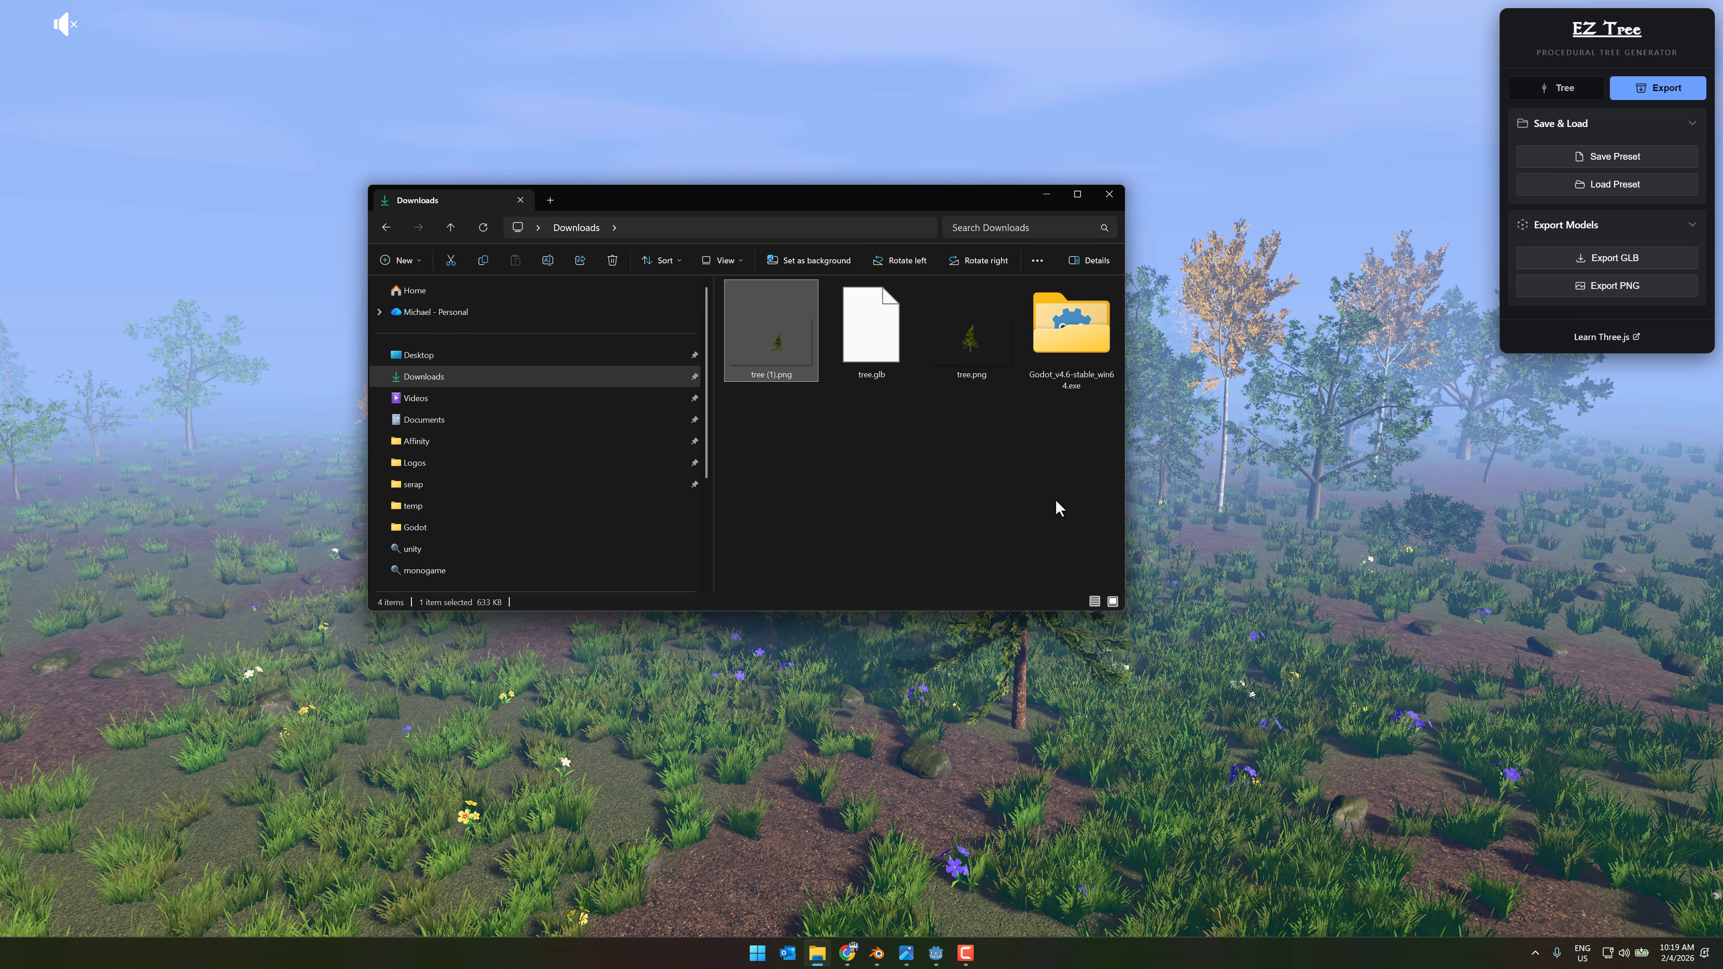
- Switch to Godot, create the Forward+ project "Now You Tree Me" in C:/temp/NowYouTreeMe, and add a 3D scene root
{"action": "left_click", "coordinate": [889, 338]}
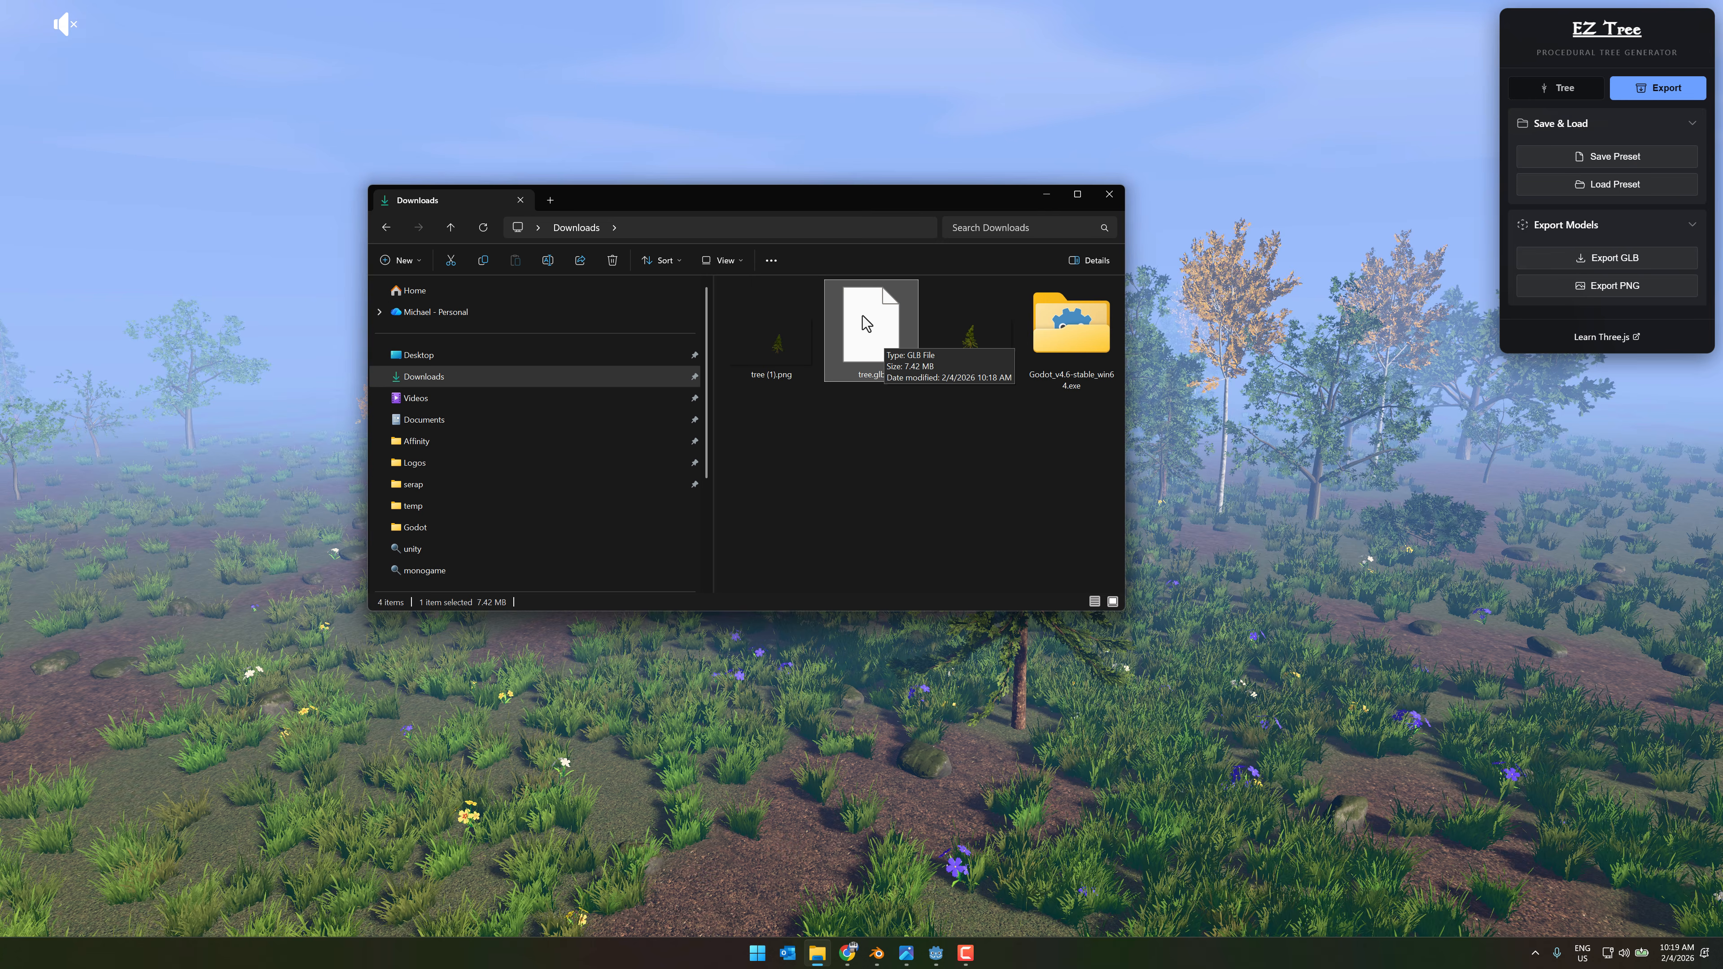
{"action": "left_click", "coordinate": [939, 956]}
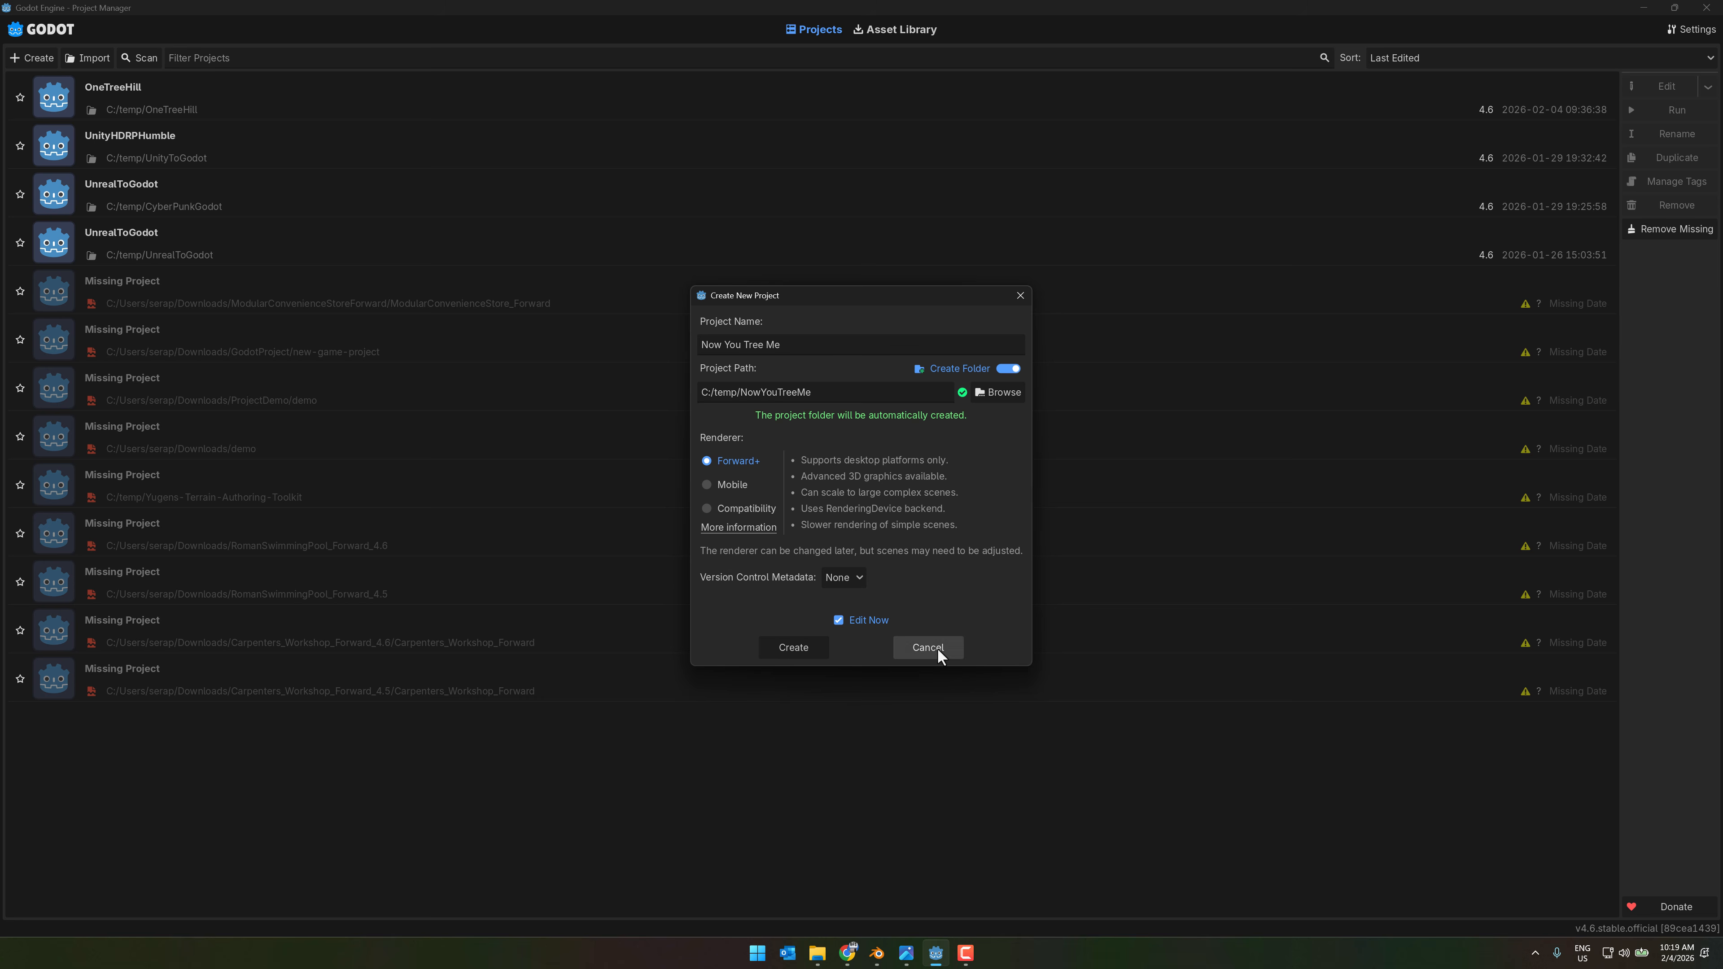
{"action": "left_click", "coordinate": [812, 641]}
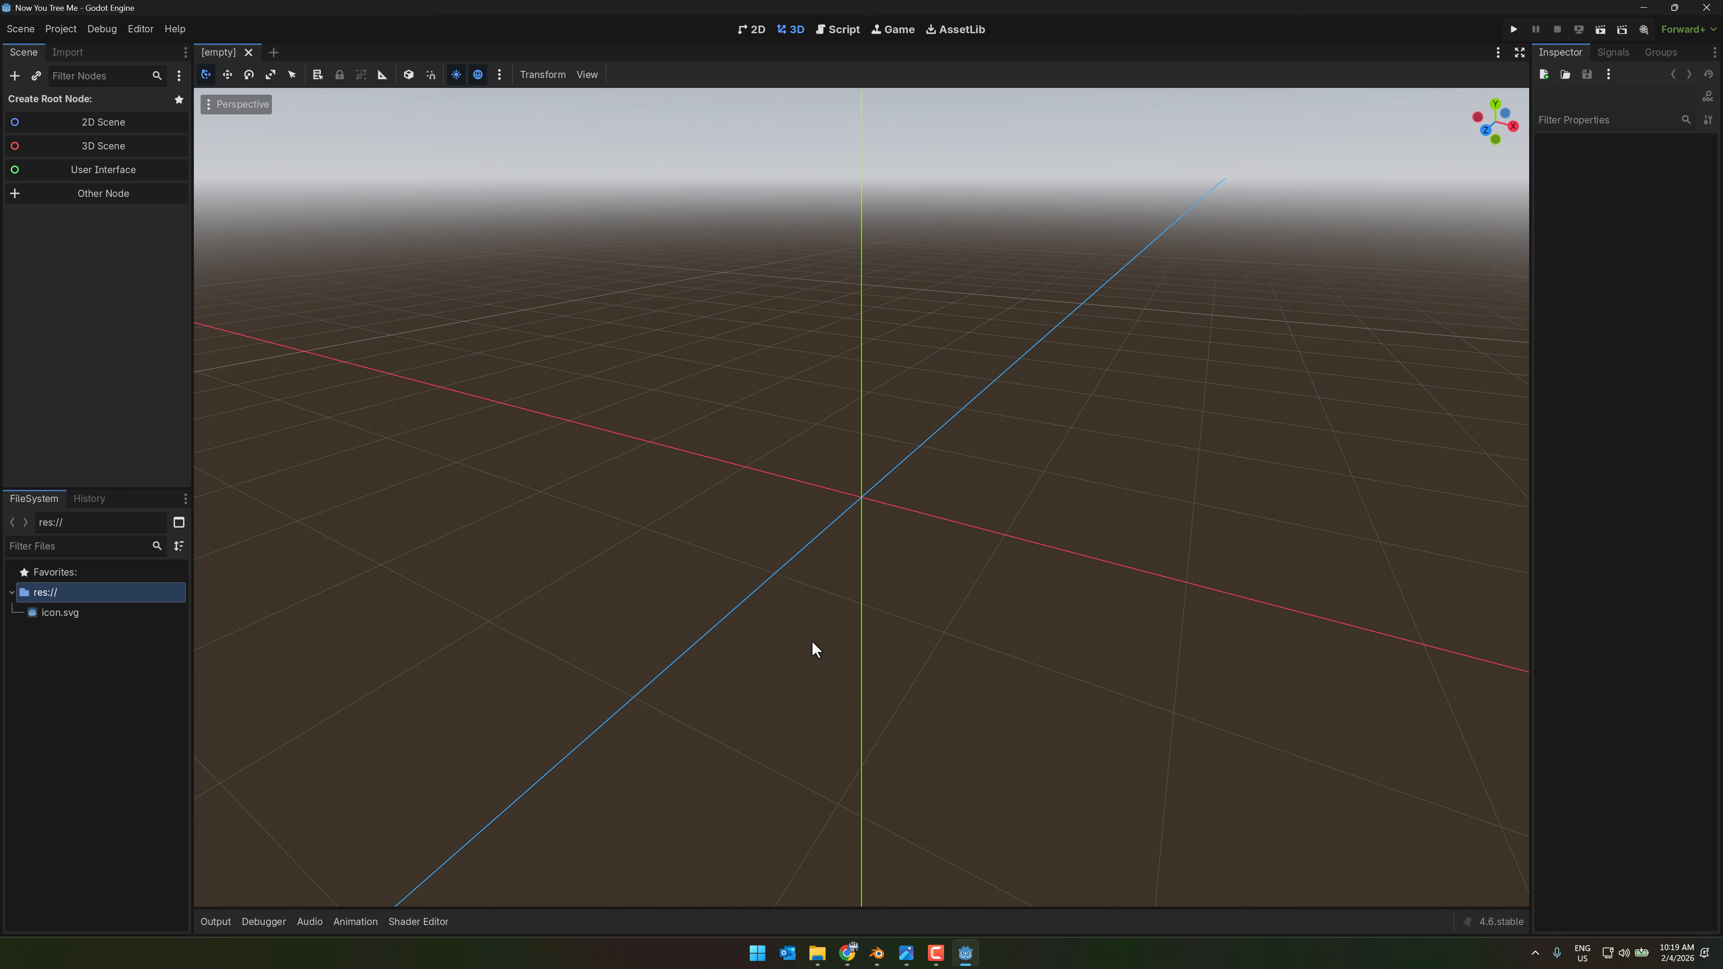
{"action": "left_click", "coordinate": [103, 145]}
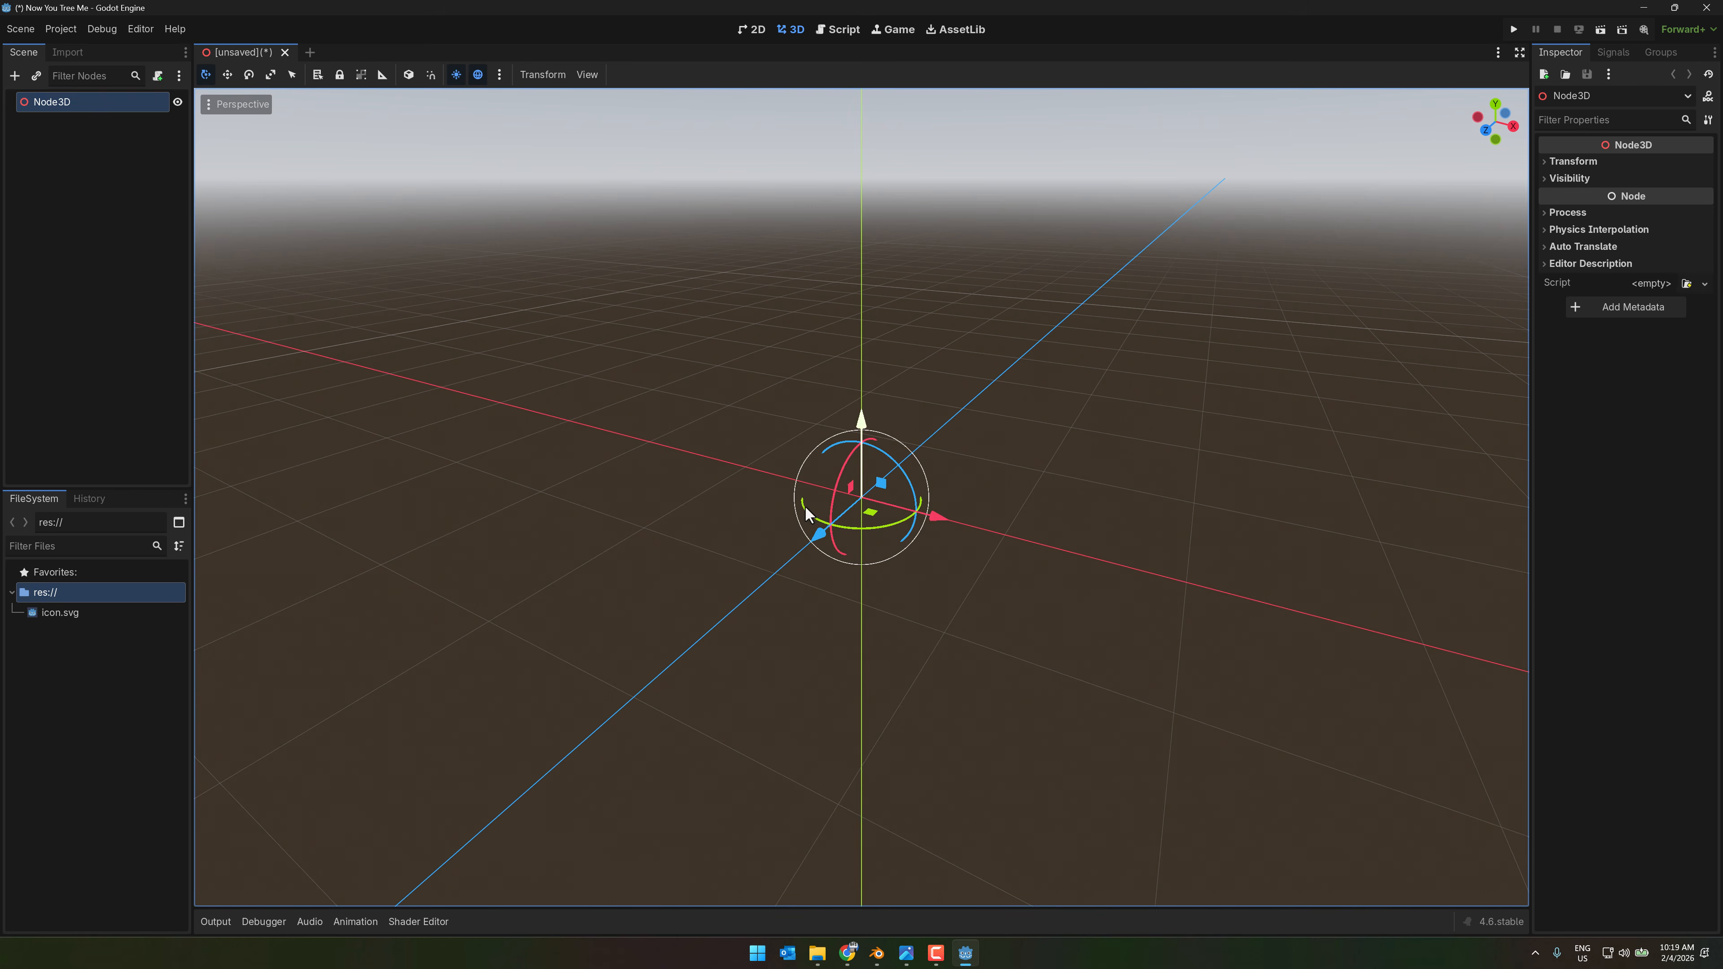
- Import tree.glb from the Downloads folder into the project's res:// folder and check its extracted textures
{"action": "left_click", "coordinate": [819, 954]}
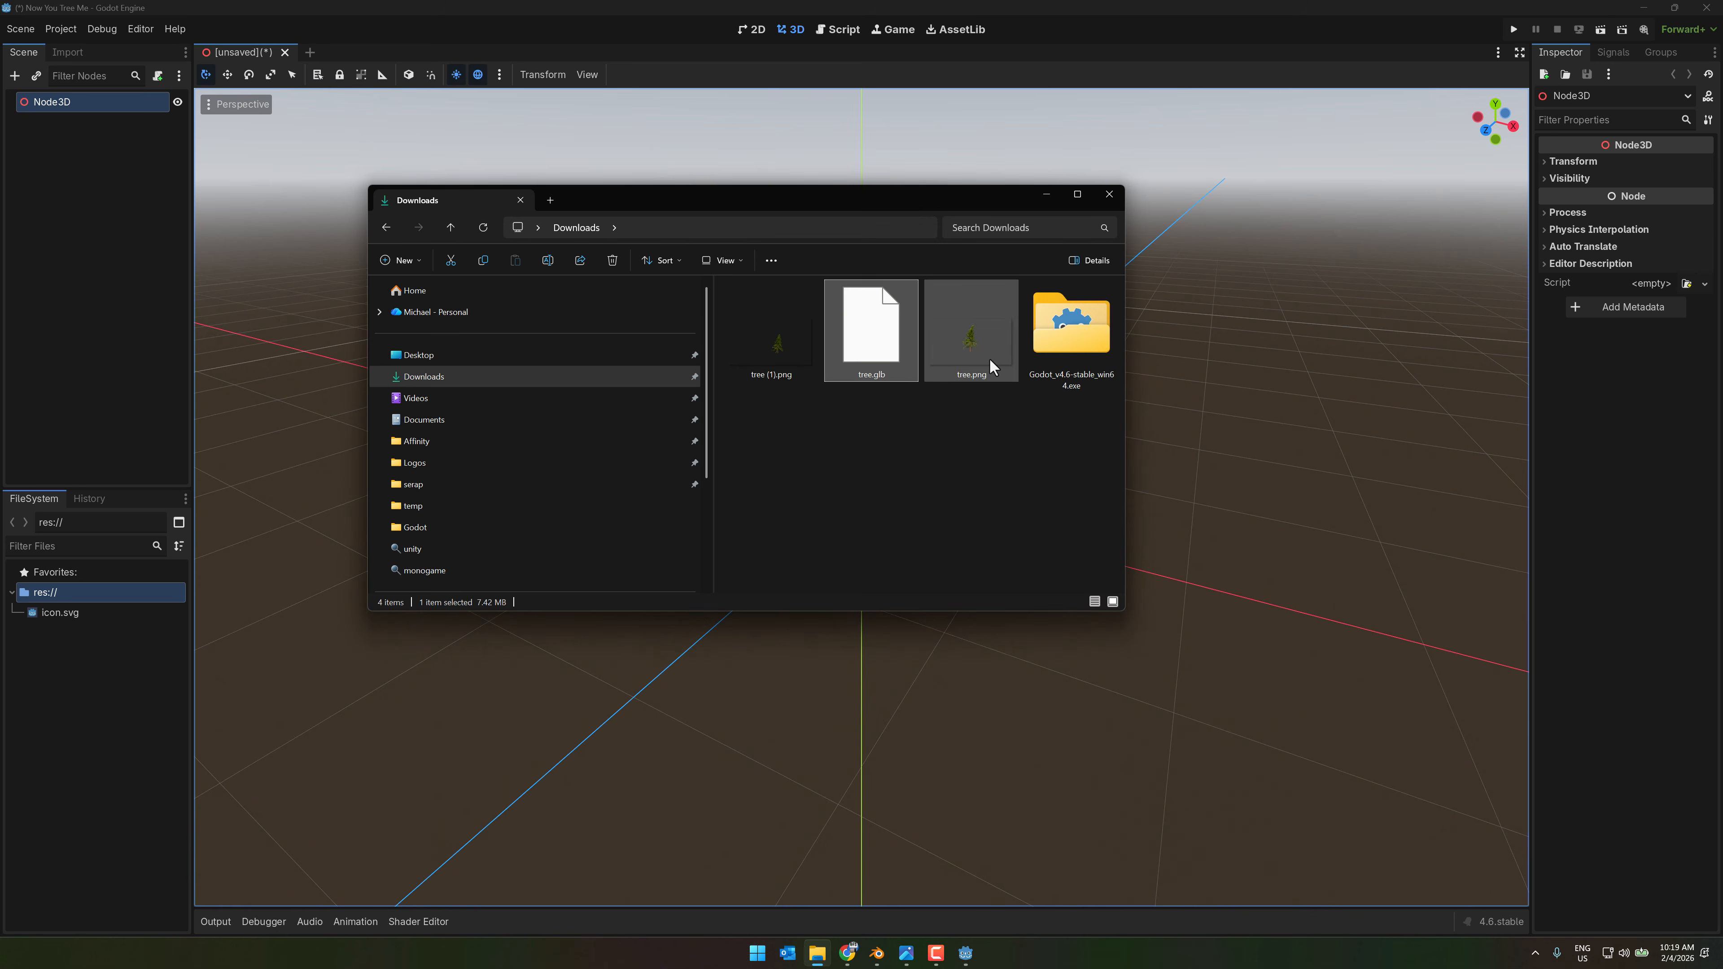
{"action": "left_click_drag", "start_coordinate": [867, 360], "coordinate": [15, 775]}
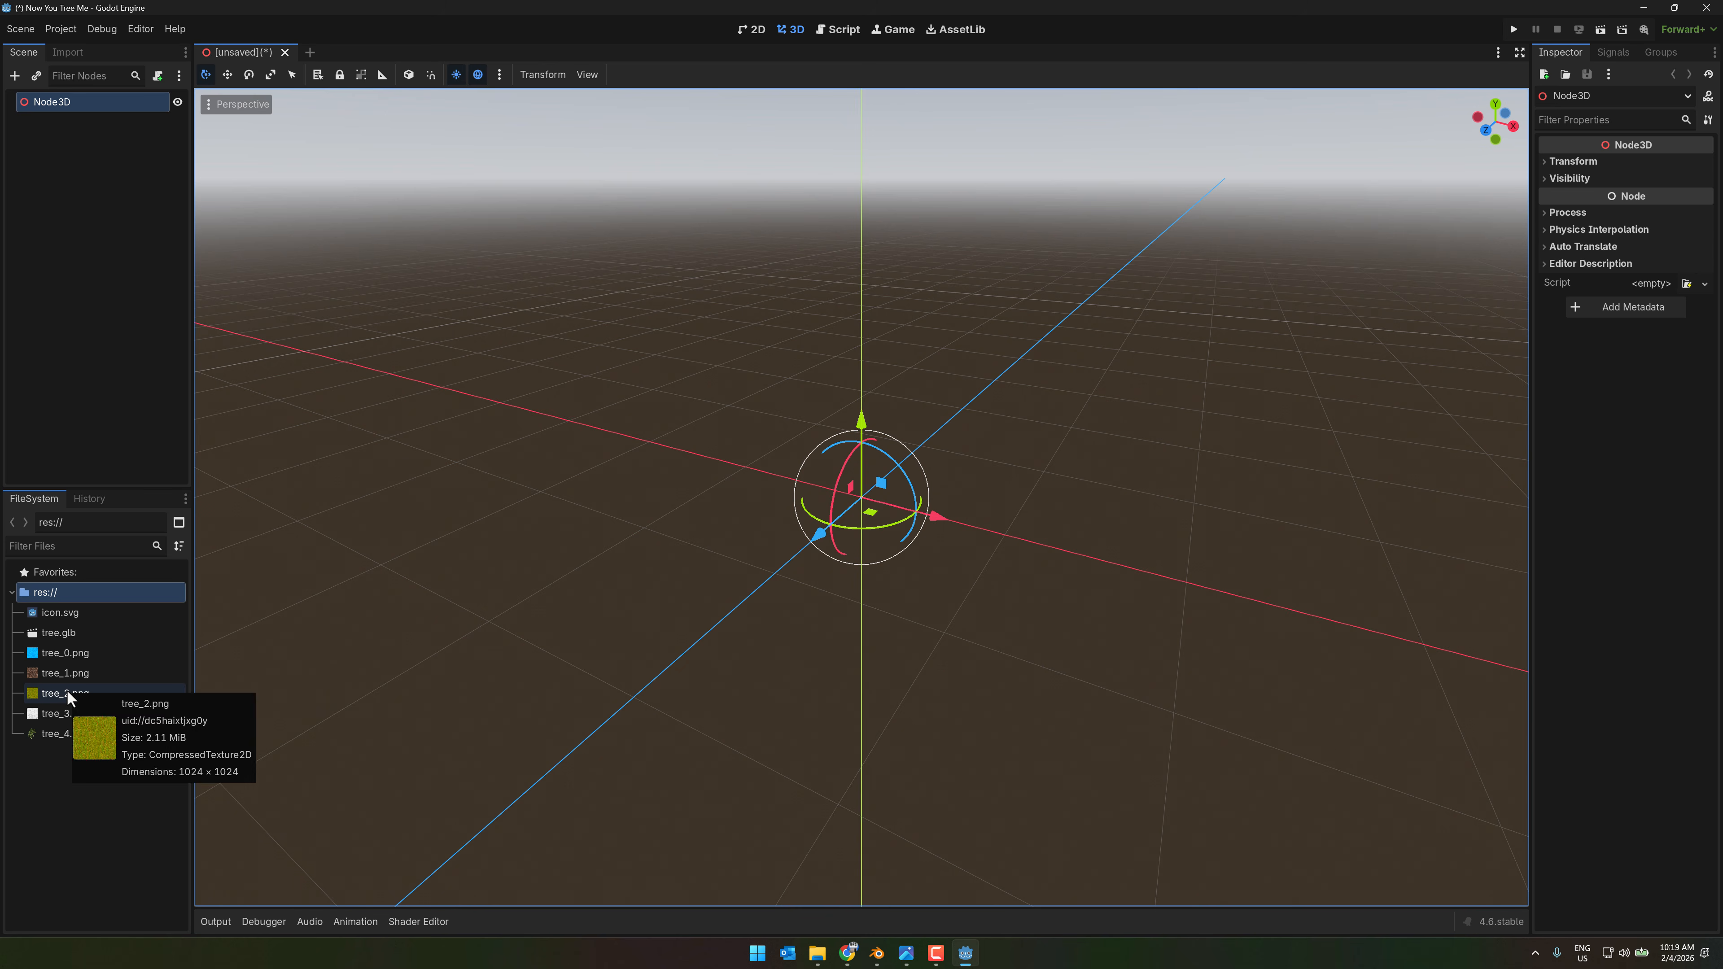
{"action": "mouse_move", "coordinate": [69, 714]}
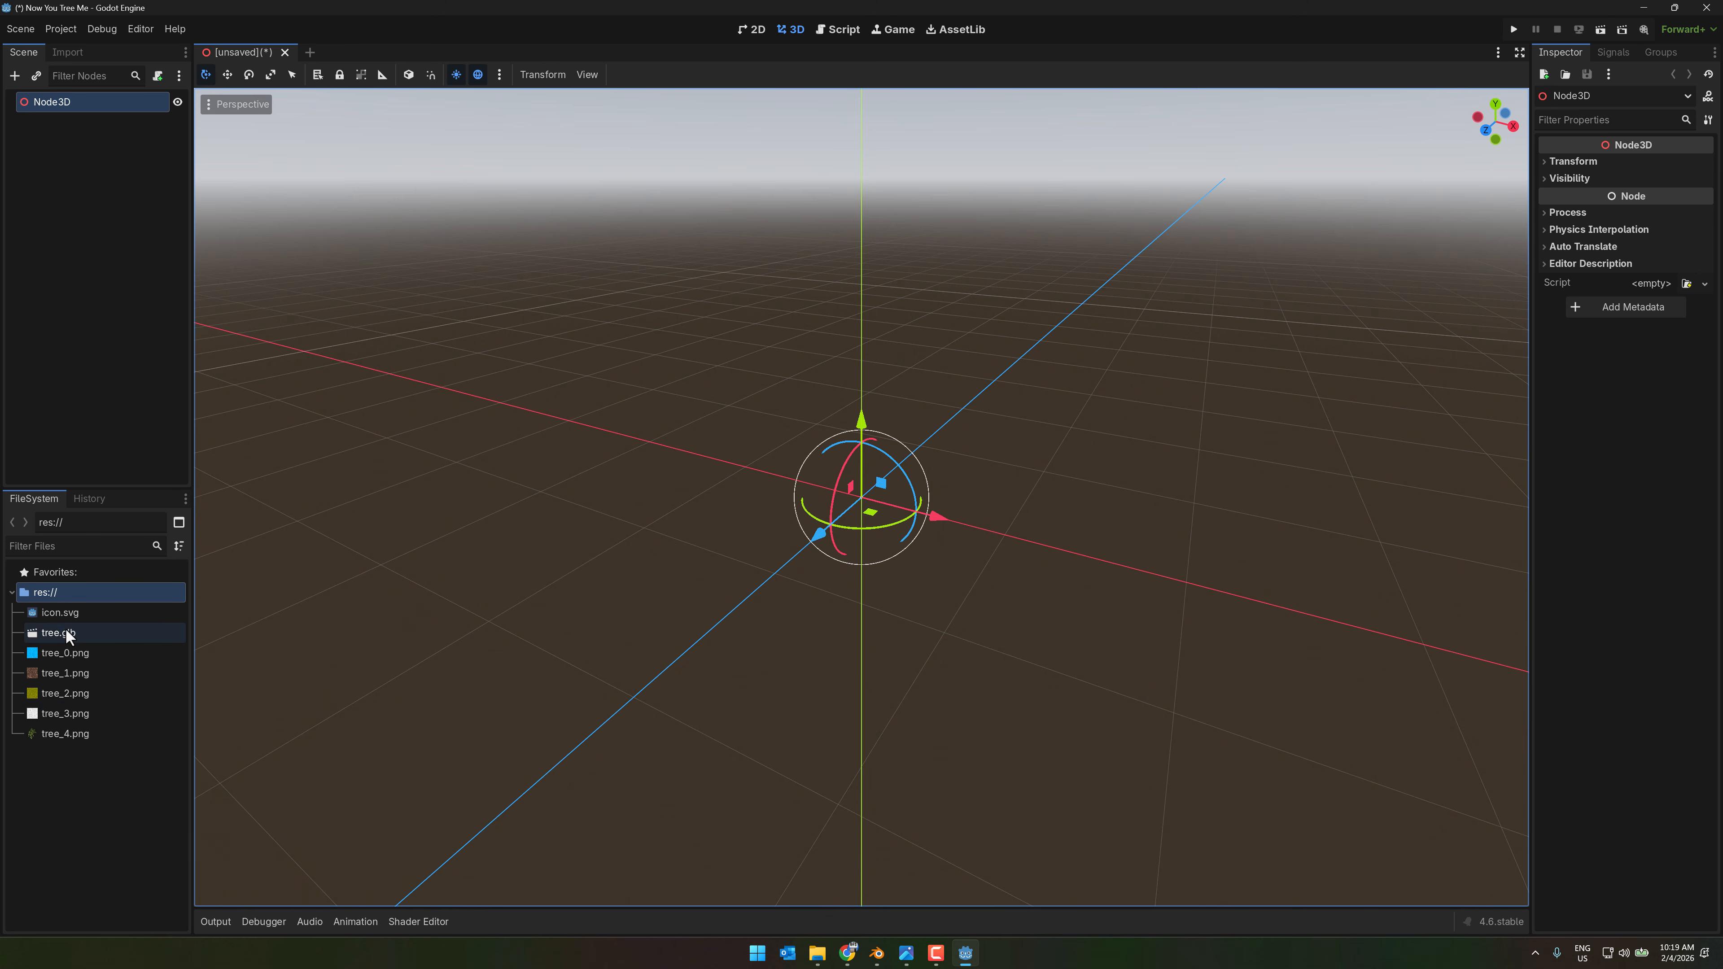
- Place tree.glb in the 3D scene near the origin and inspect its trunk and foliage
{"action": "left_click_drag", "start_coordinate": [61, 632], "coordinate": [865, 501]}
{"action": "scroll", "coordinate": [1052, 611], "scroll_direction": "down", "scroll_amount": 5}
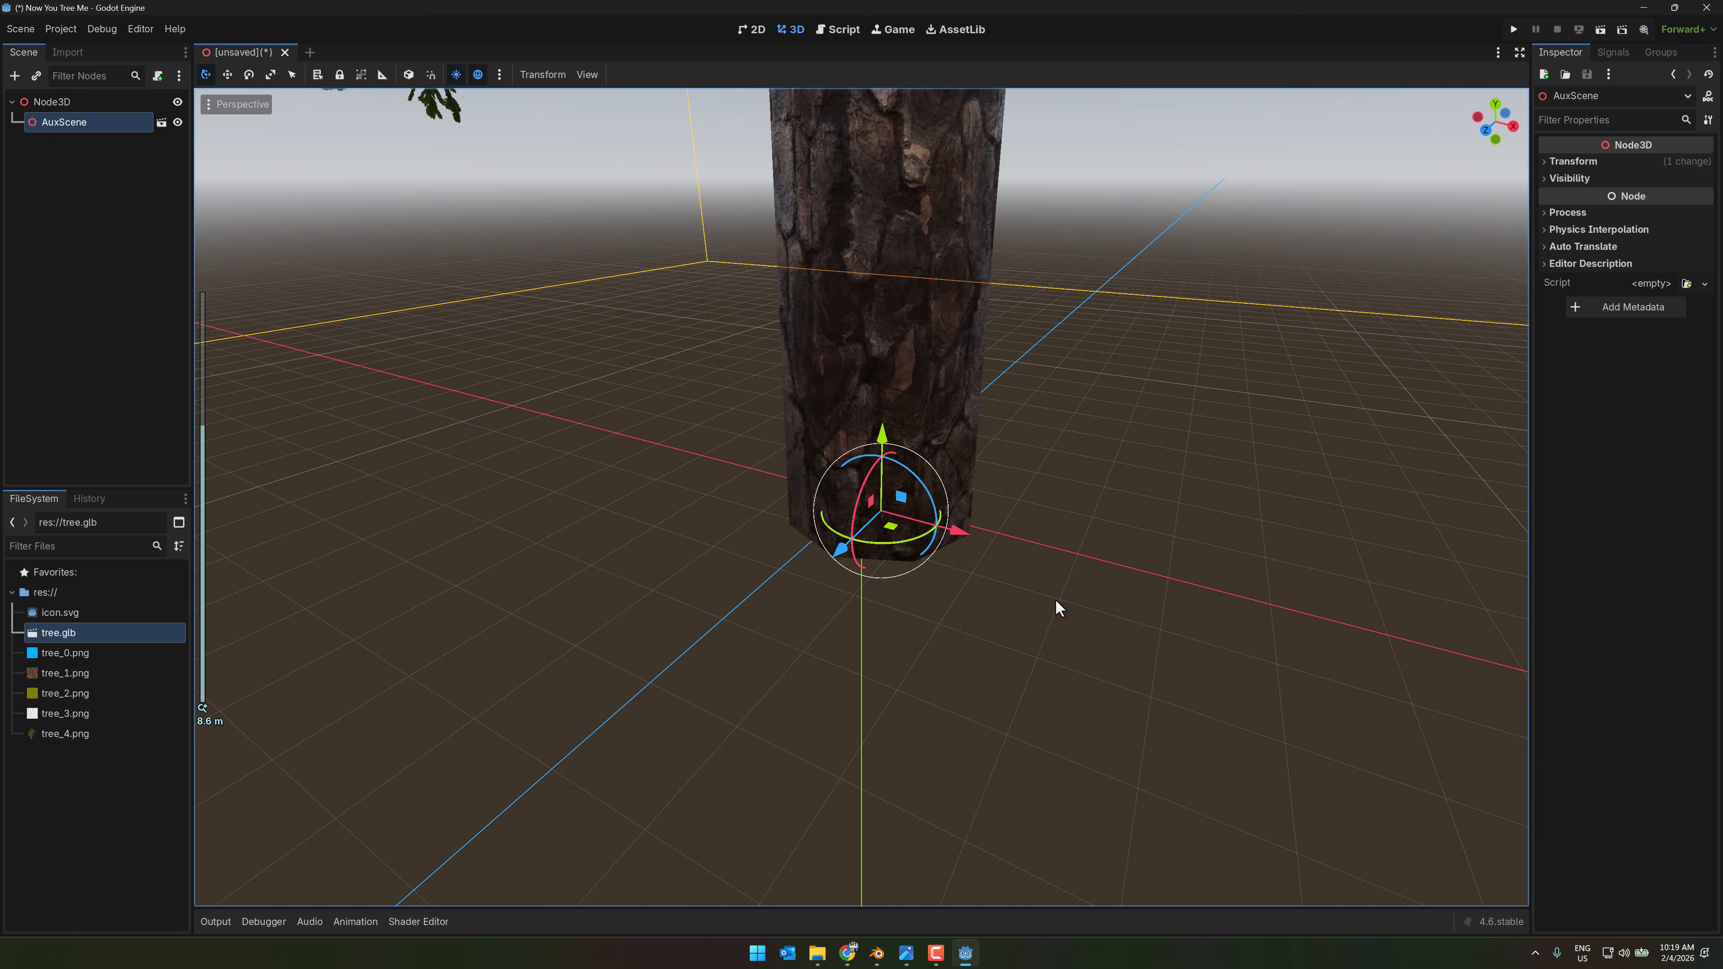
{"action": "right_click_drag", "start_coordinate": [1055, 596], "coordinate": [1088, 468]}
{"action": "key", "text": "s"}
{"action": "key", "text": "s"}
{"action": "key", "text": "w"}
{"action": "key", "text": "s"}
{"action": "key", "text": "e"}
- Switch to EZ Tree and examine the pine's vertex and triangle information
{"action": "key", "text": "alt+Tab"}
{"action": "key", "text": "alt+Tab"}
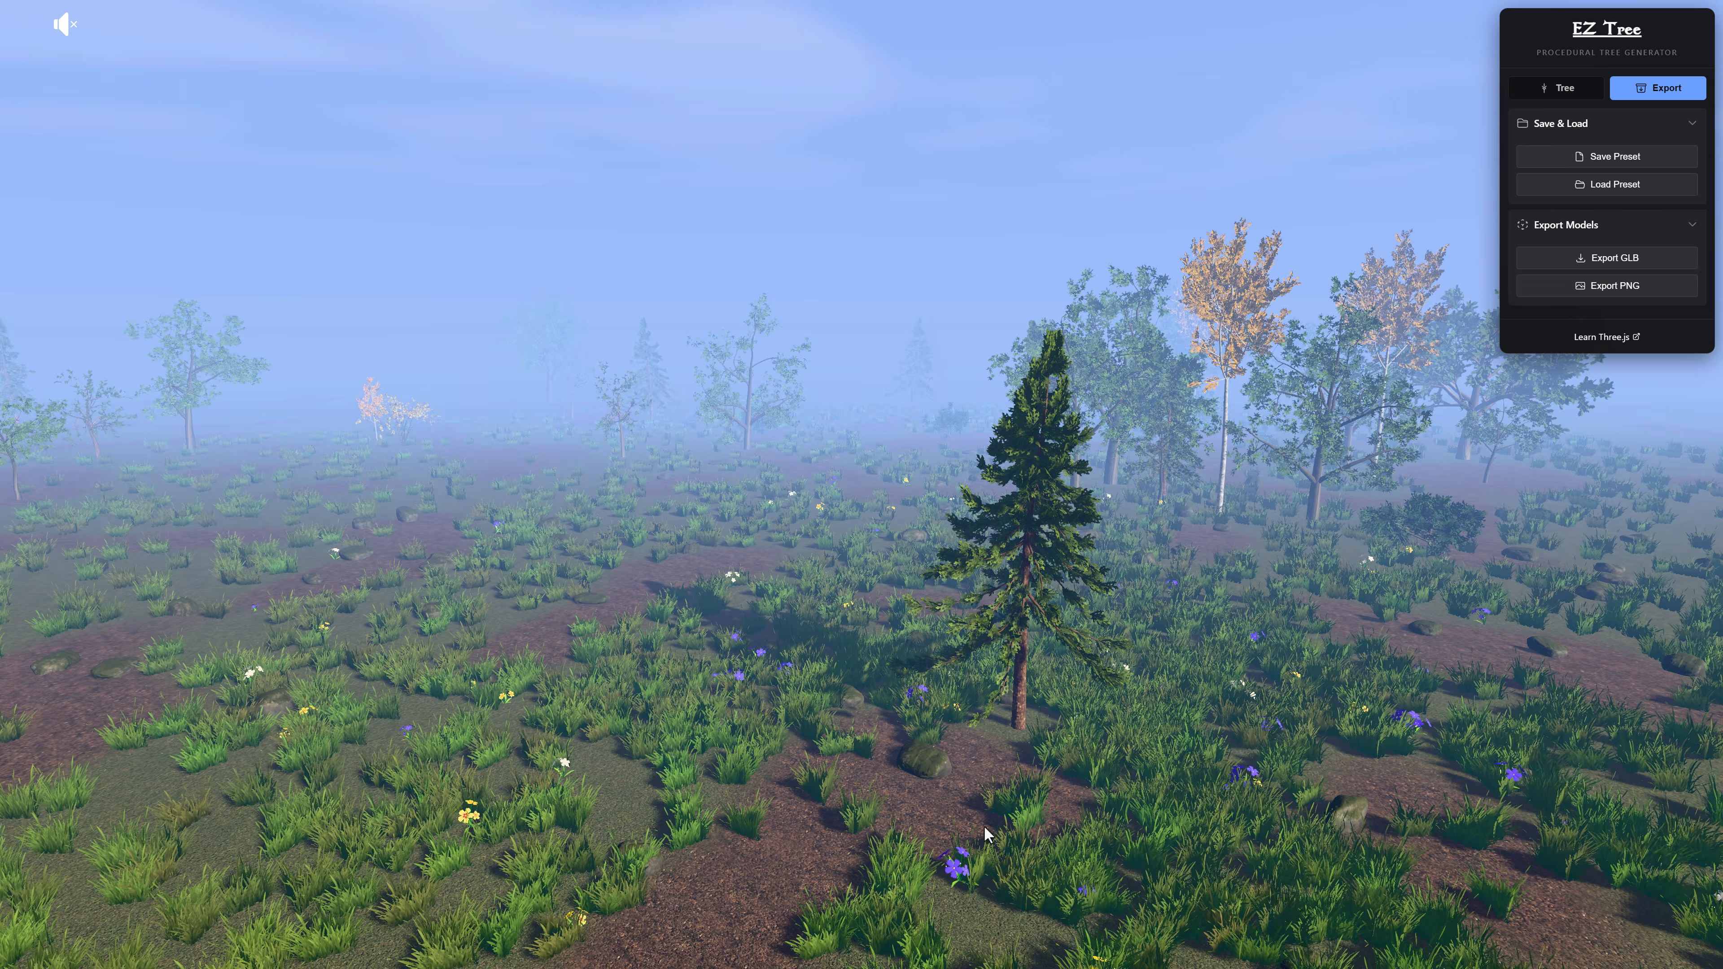
{"action": "left_click", "coordinate": [1554, 88]}
{"action": "left_click", "coordinate": [1588, 455]}
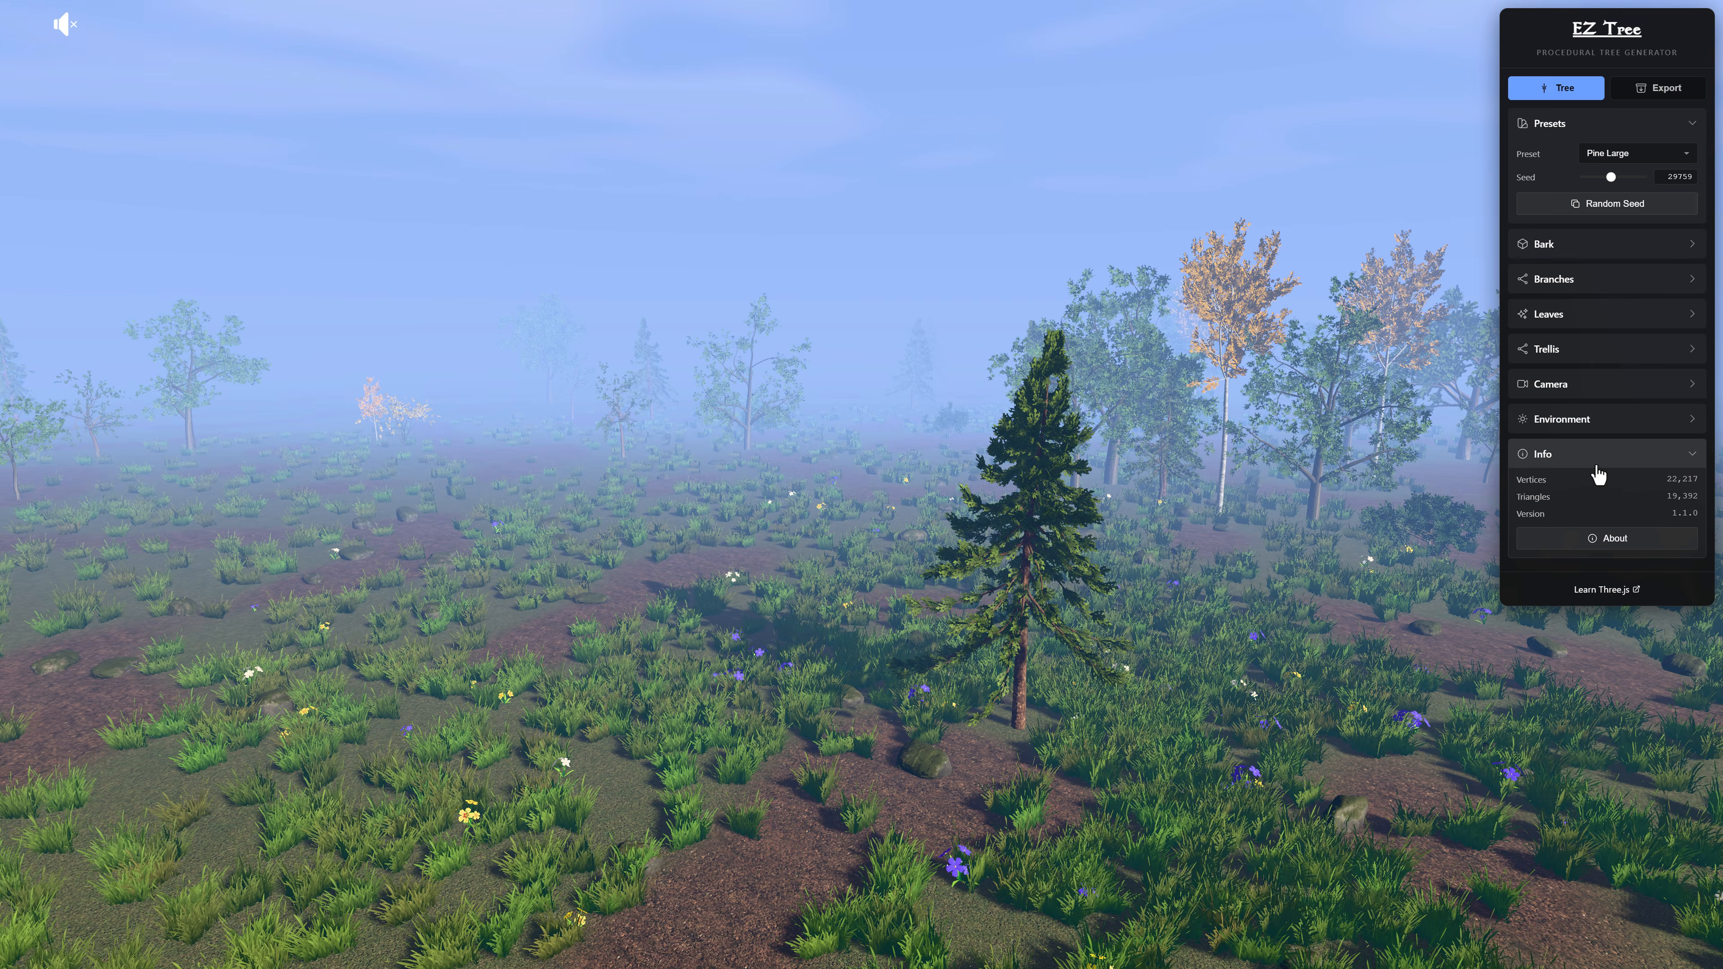
- Switch back to Godot and review the mesh options in tree.glb's import settings
{"action": "key", "text": "alt+Tab"}
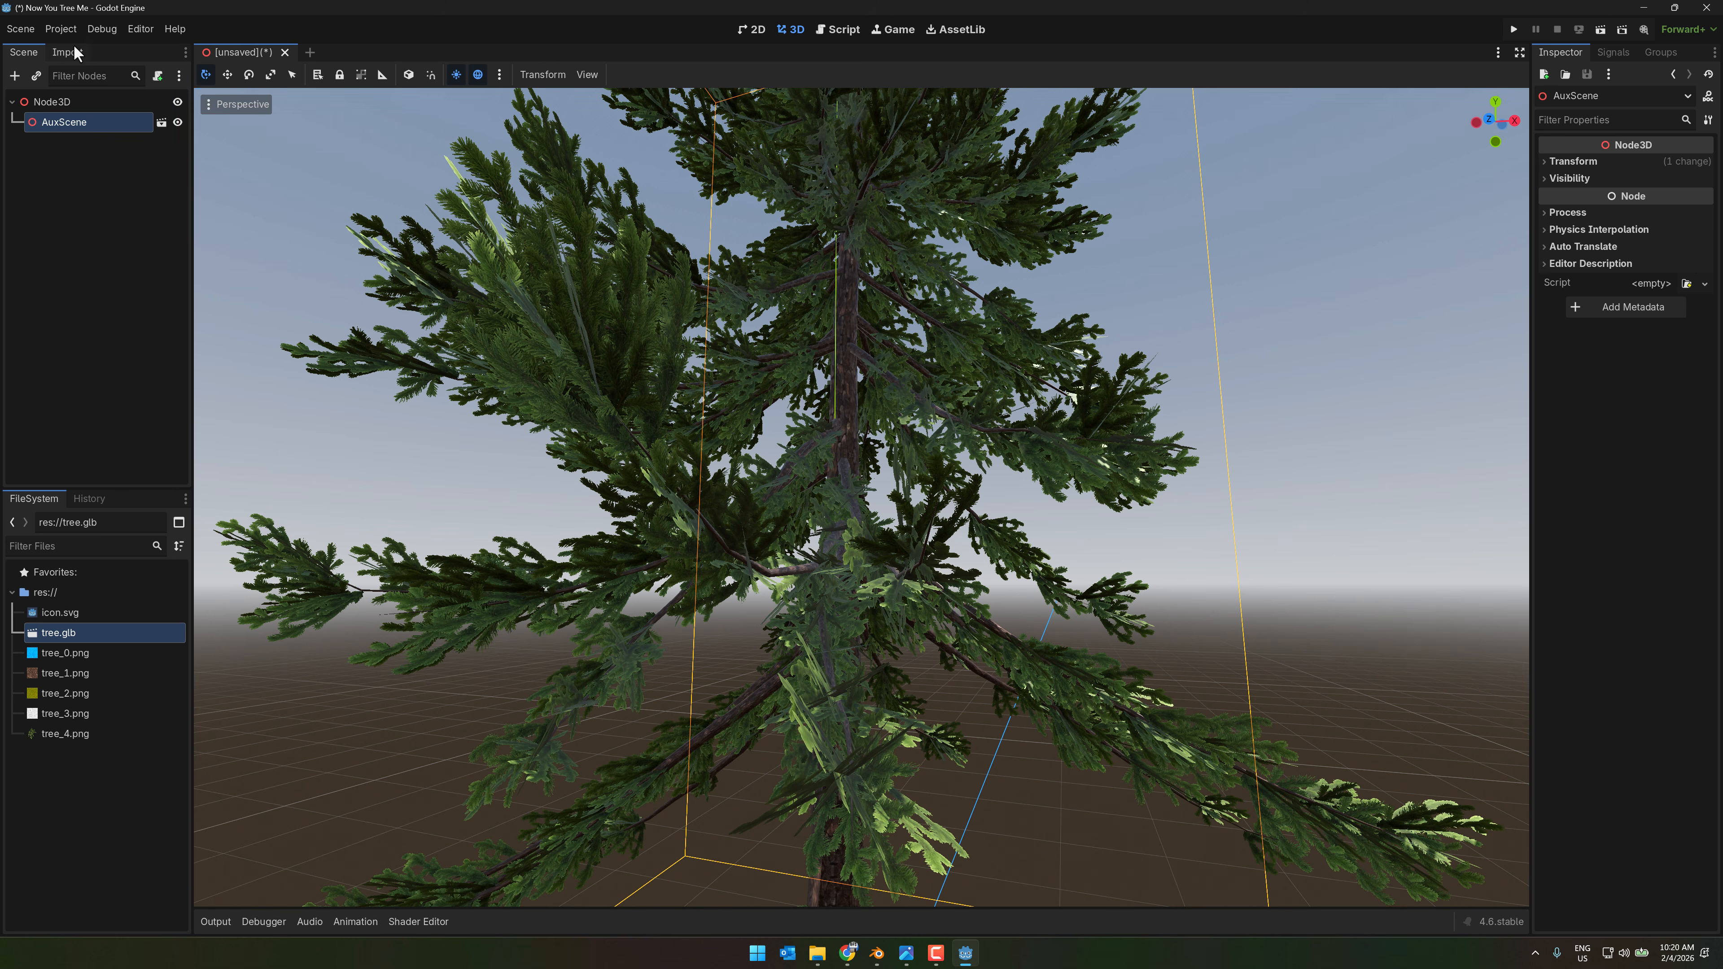
{"action": "left_click", "coordinate": [70, 51]}
{"action": "scroll", "coordinate": [62, 366], "scroll_direction": "down", "scroll_amount": 4}
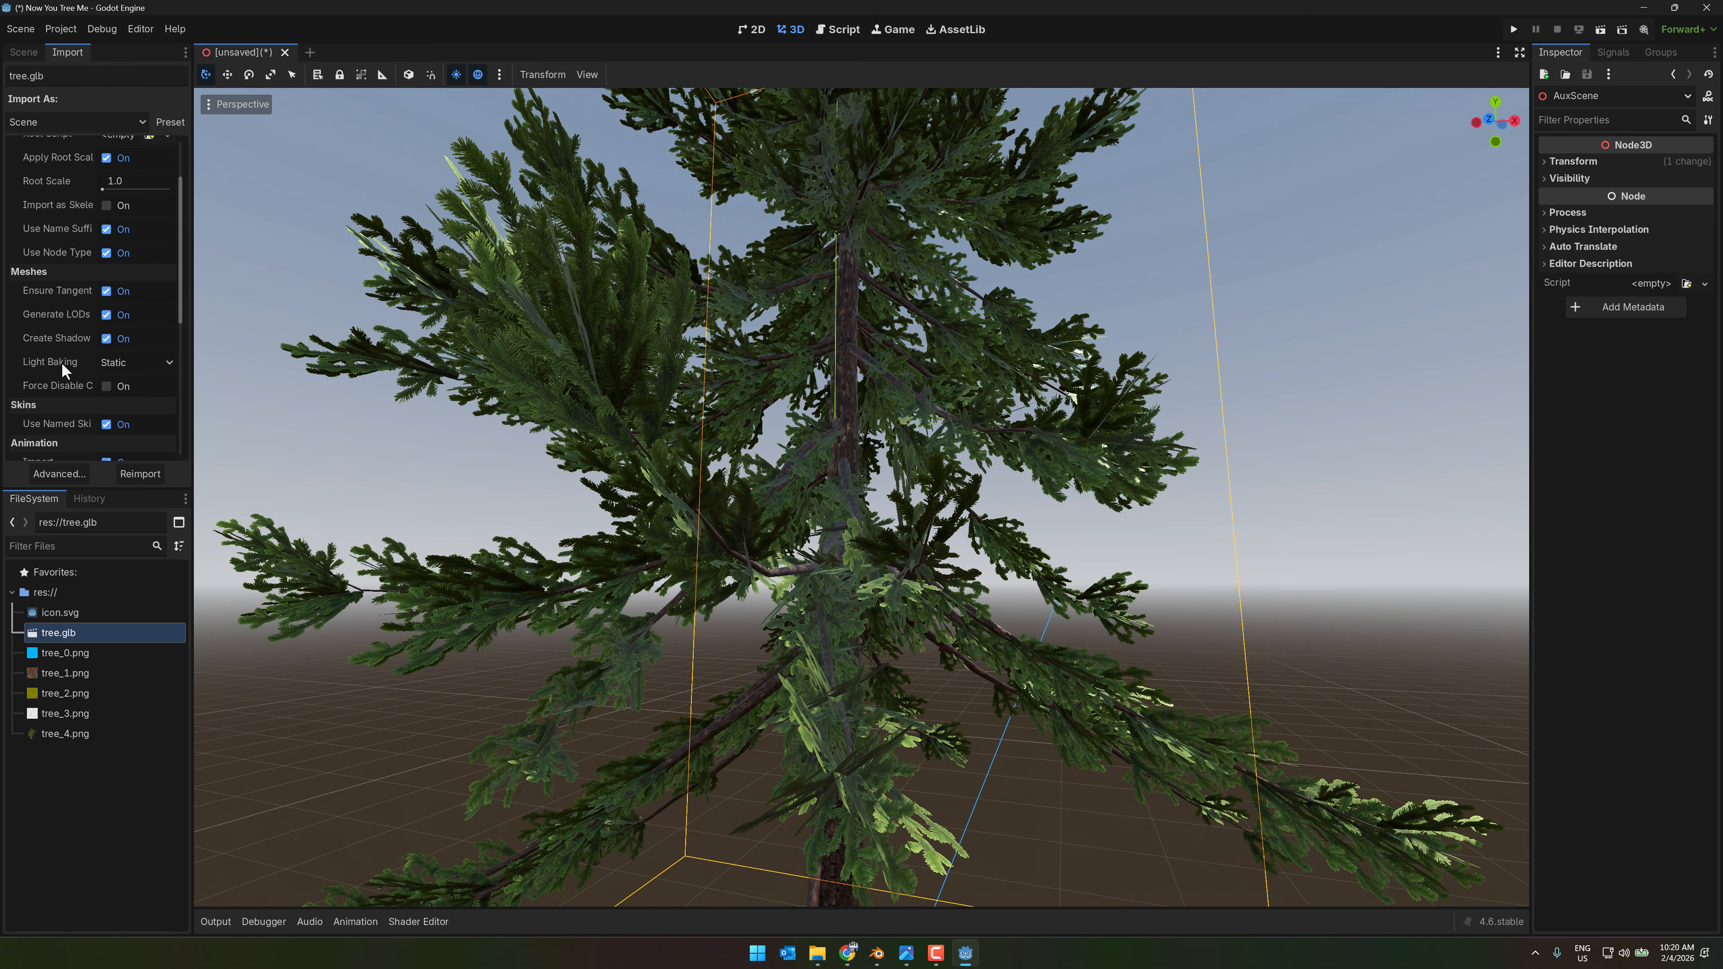
- Review the remaining import settings of tree.glb, and switch to EZ Tree to view the pine up close
{"action": "scroll", "coordinate": [76, 353], "scroll_direction": "down", "scroll_amount": 8}
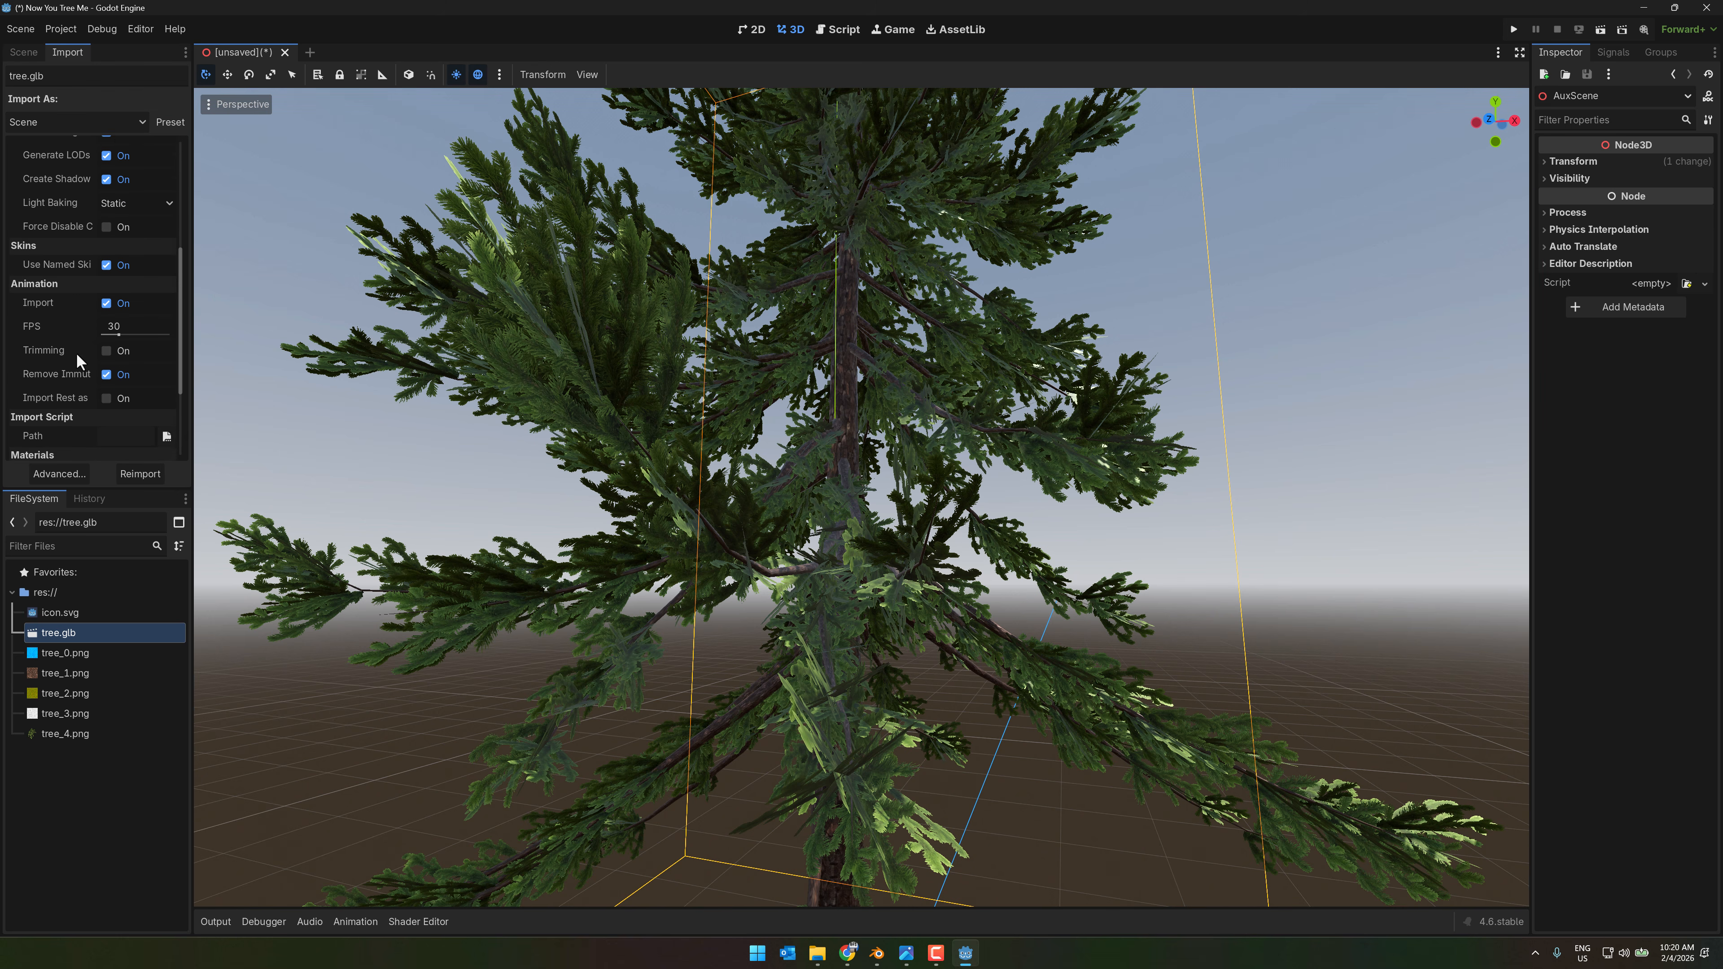
{"action": "scroll", "coordinate": [59, 296], "scroll_direction": "up", "scroll_amount": 13}
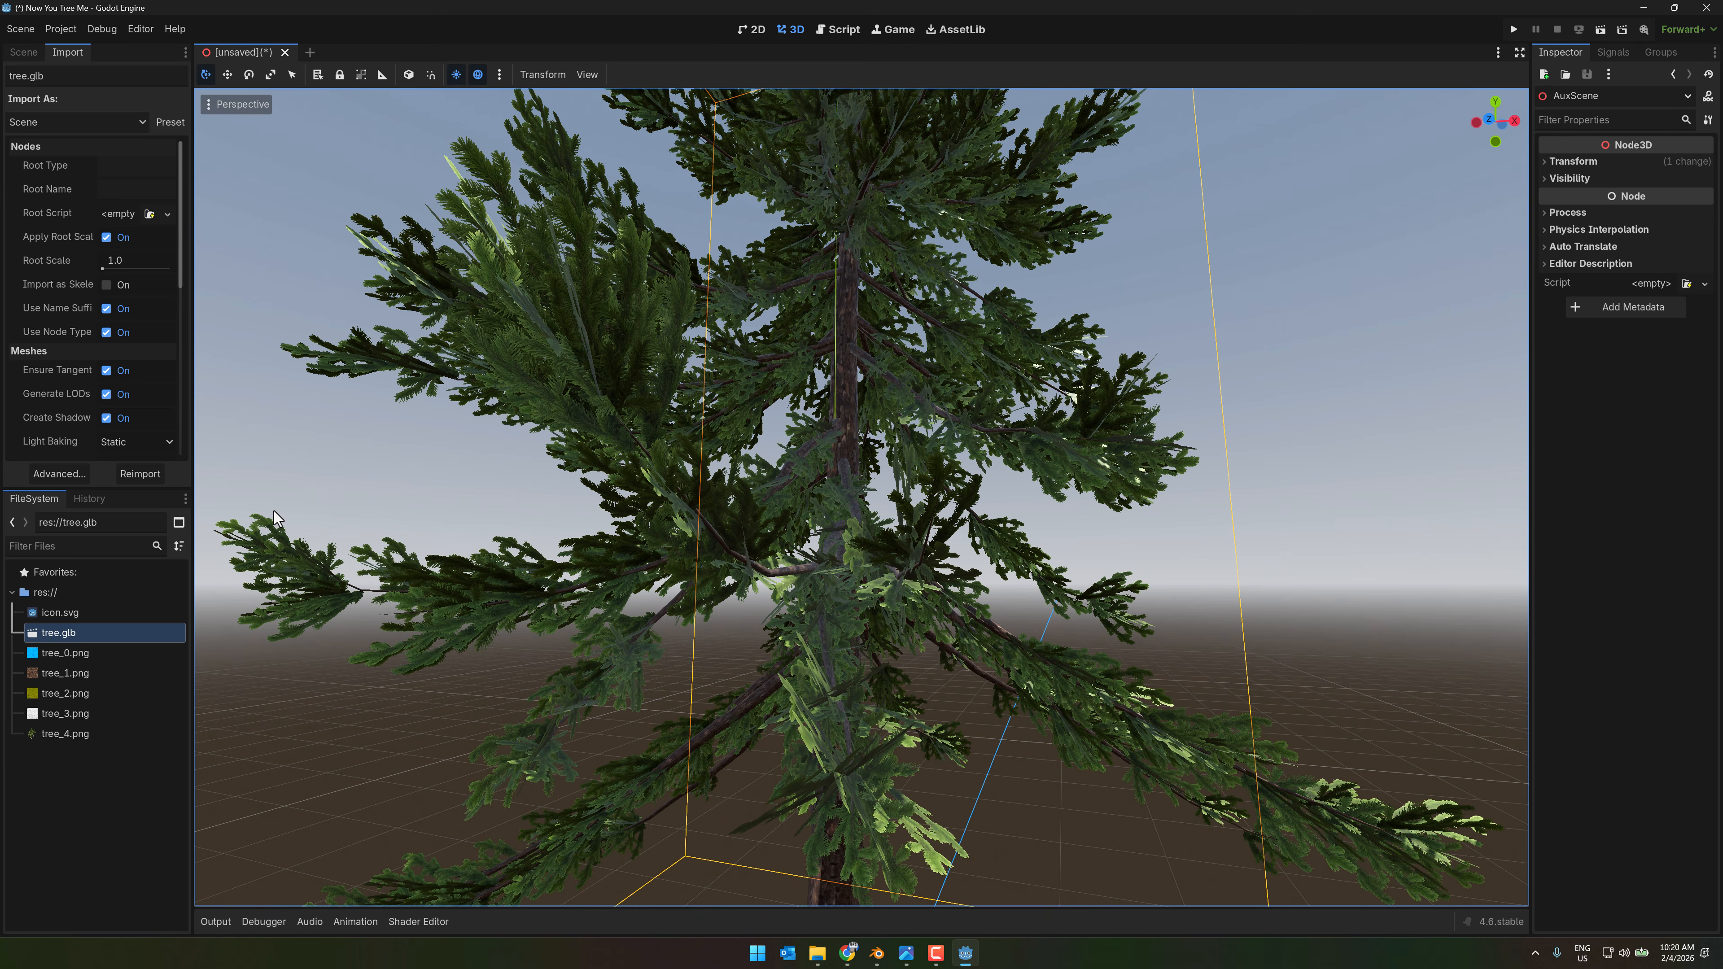
{"action": "key", "text": "alt+Tab"}
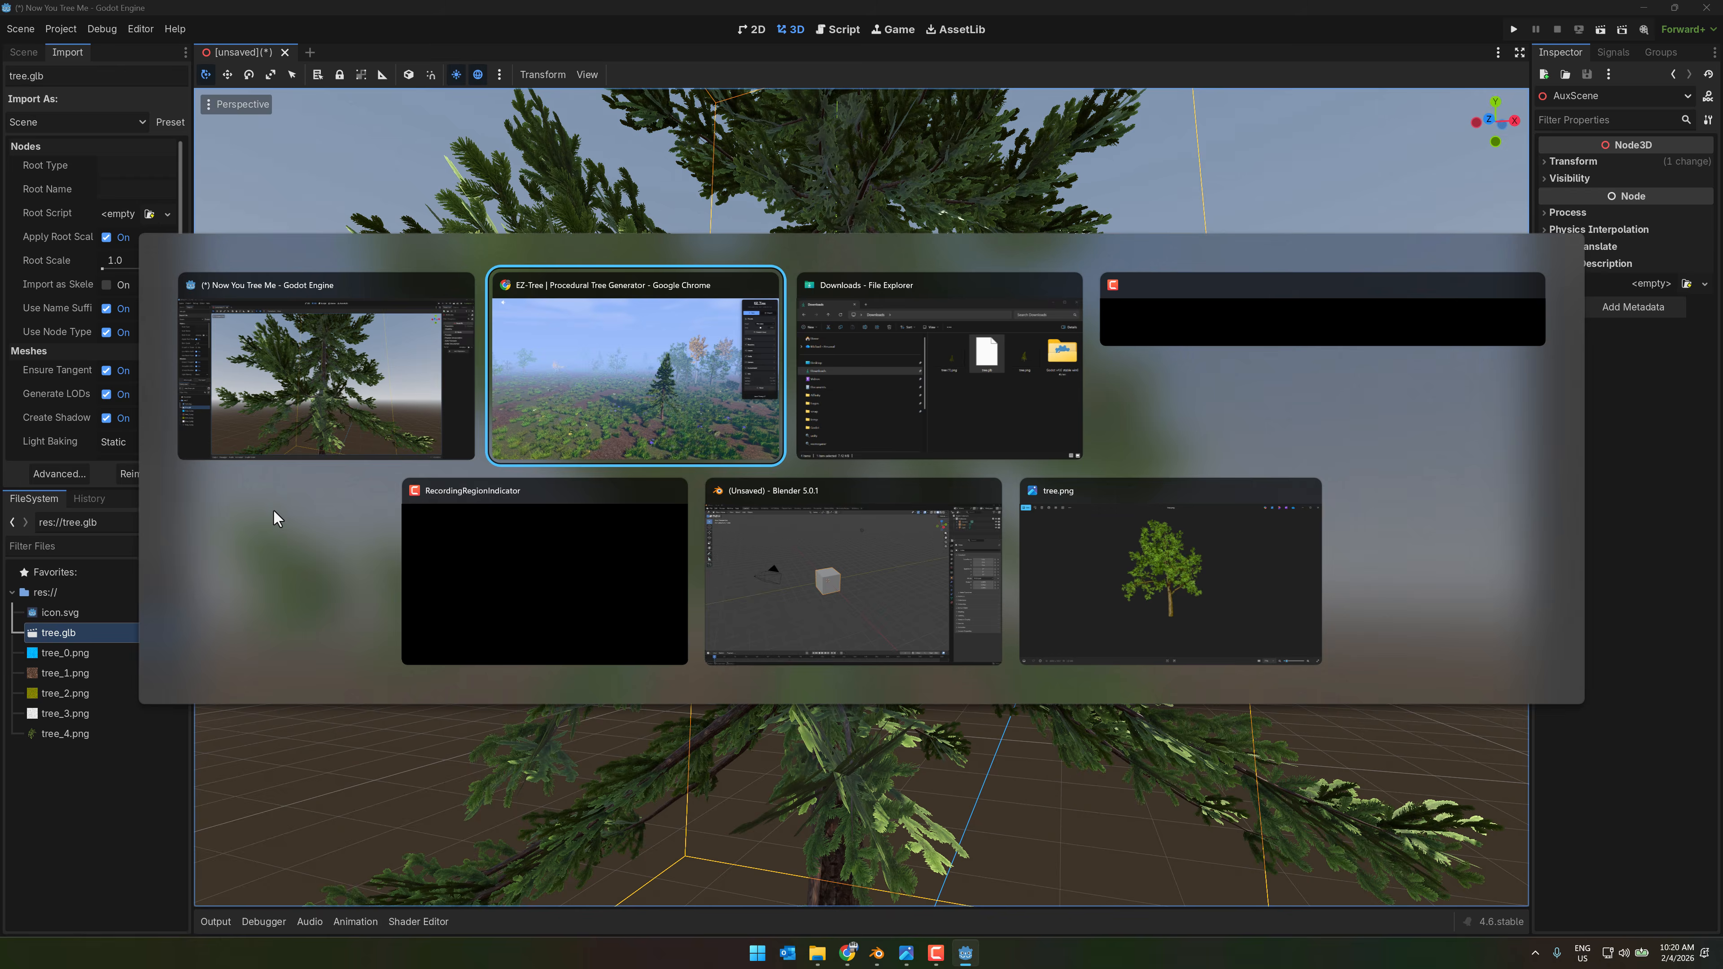
{"action": "left_click_drag", "start_coordinate": [940, 640], "coordinate": [560, 608]}
{"action": "scroll", "coordinate": [897, 611], "scroll_direction": "up", "scroll_amount": 7}
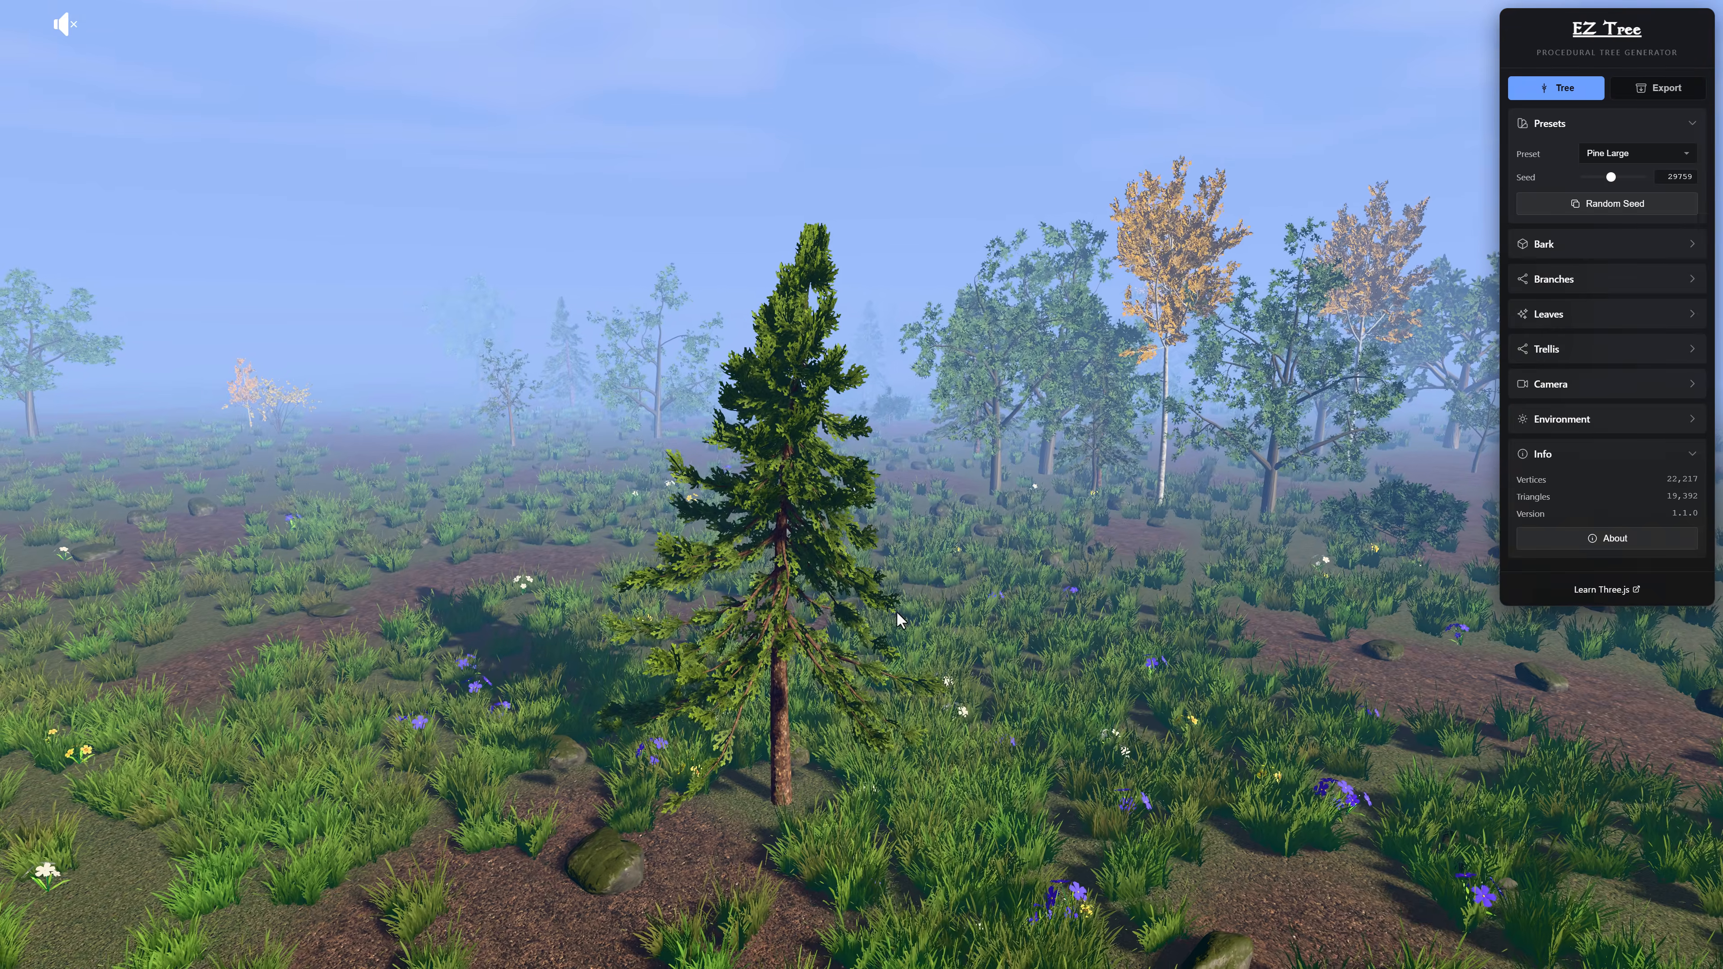
{"action": "right_click_drag", "start_coordinate": [897, 612], "coordinate": [1004, 541]}
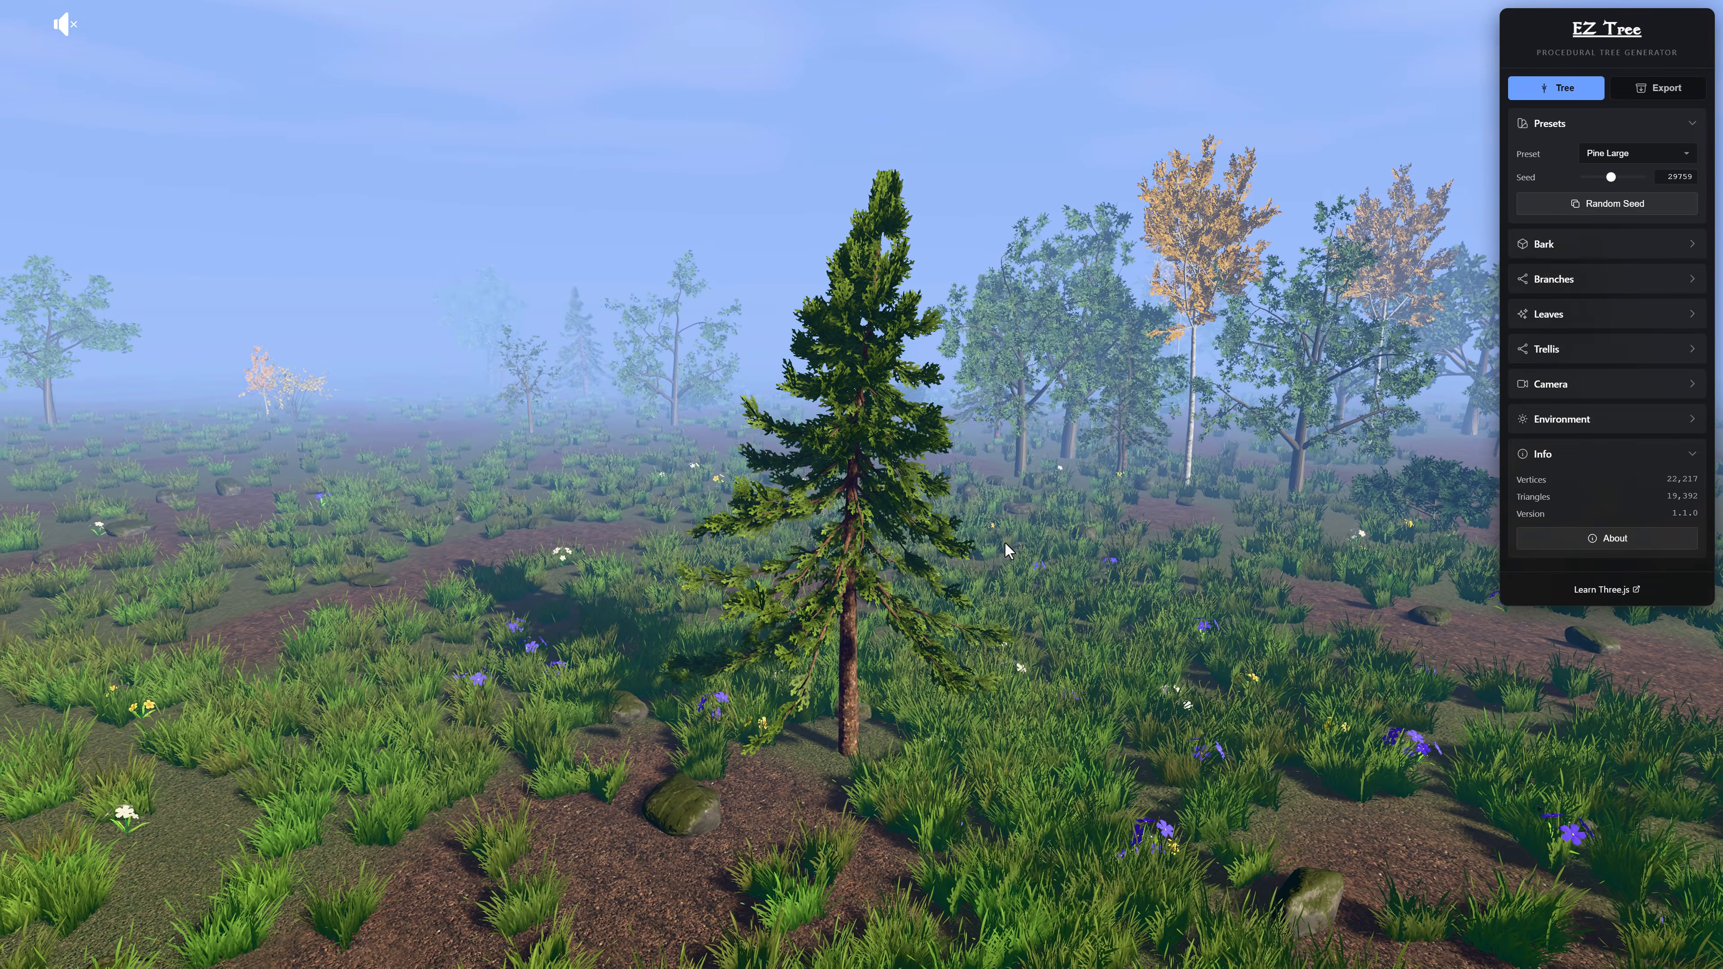
- Switch to Blender and delete the default cube from the scene
{"action": "key", "text": "alt+Tab"}
{"action": "key", "text": "alt+Tab"}
{"action": "key", "text": "alt+Tab"}
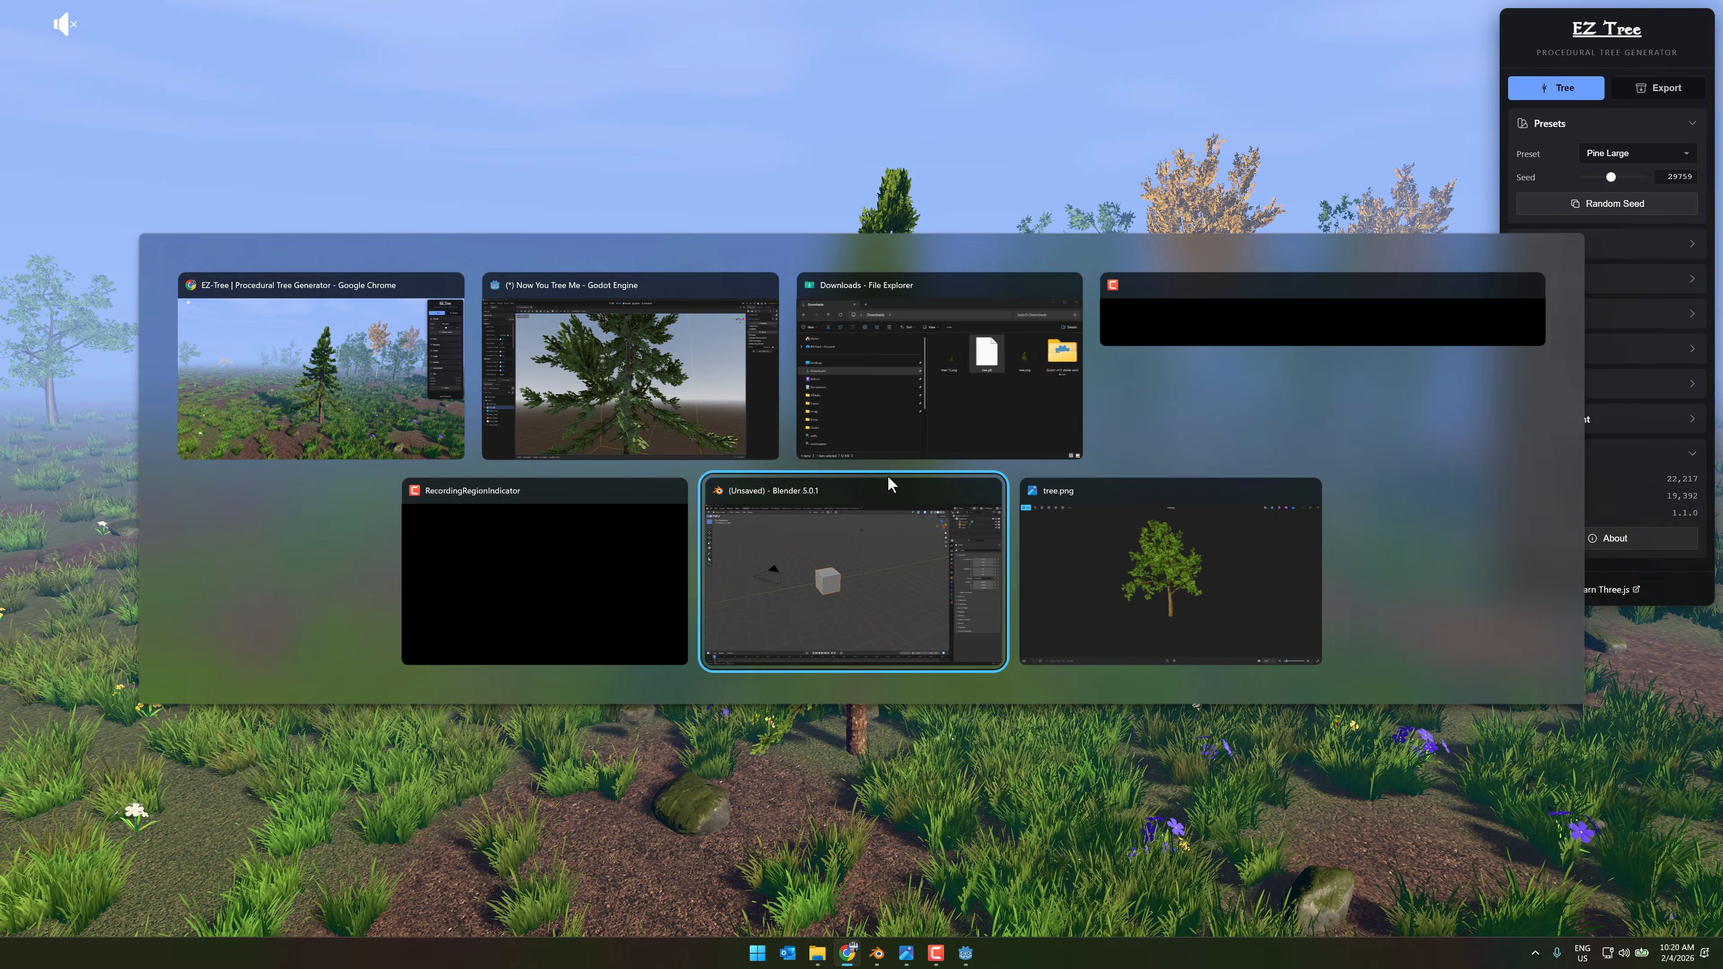
{"action": "key", "text": "x"}
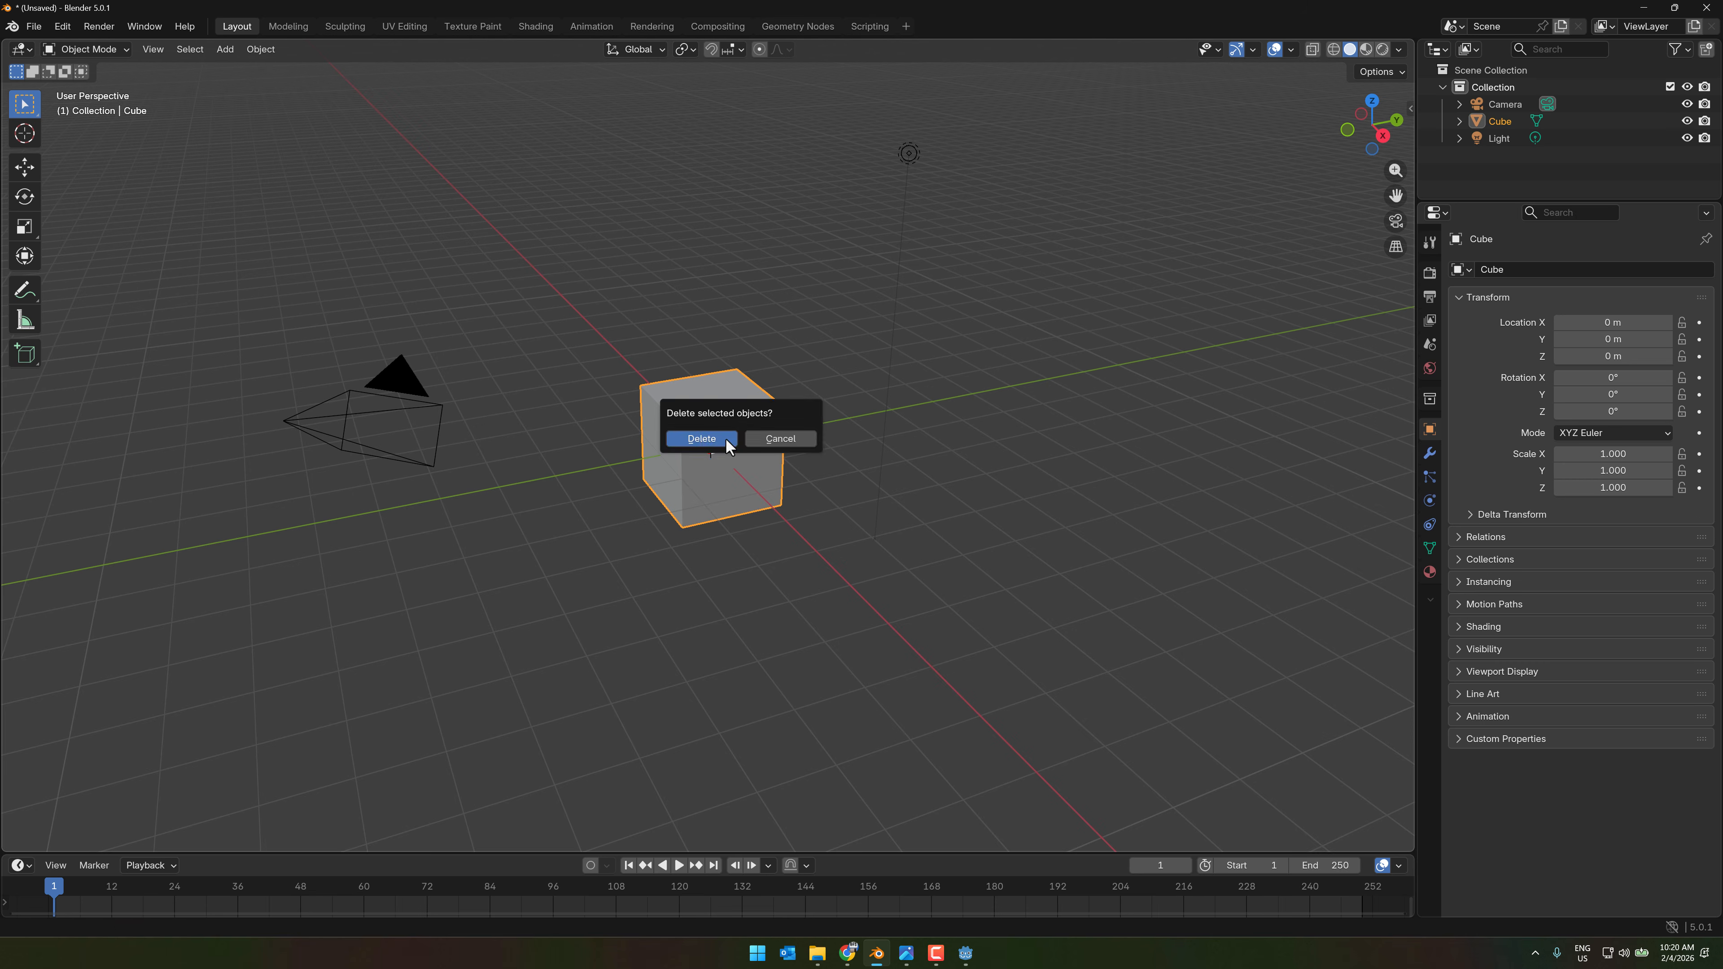
{"action": "left_click", "coordinate": [726, 438]}
- Import tree.glb from the Downloads folder in File Explorer into the Blender scene
{"action": "key", "text": "alt+Tab"}
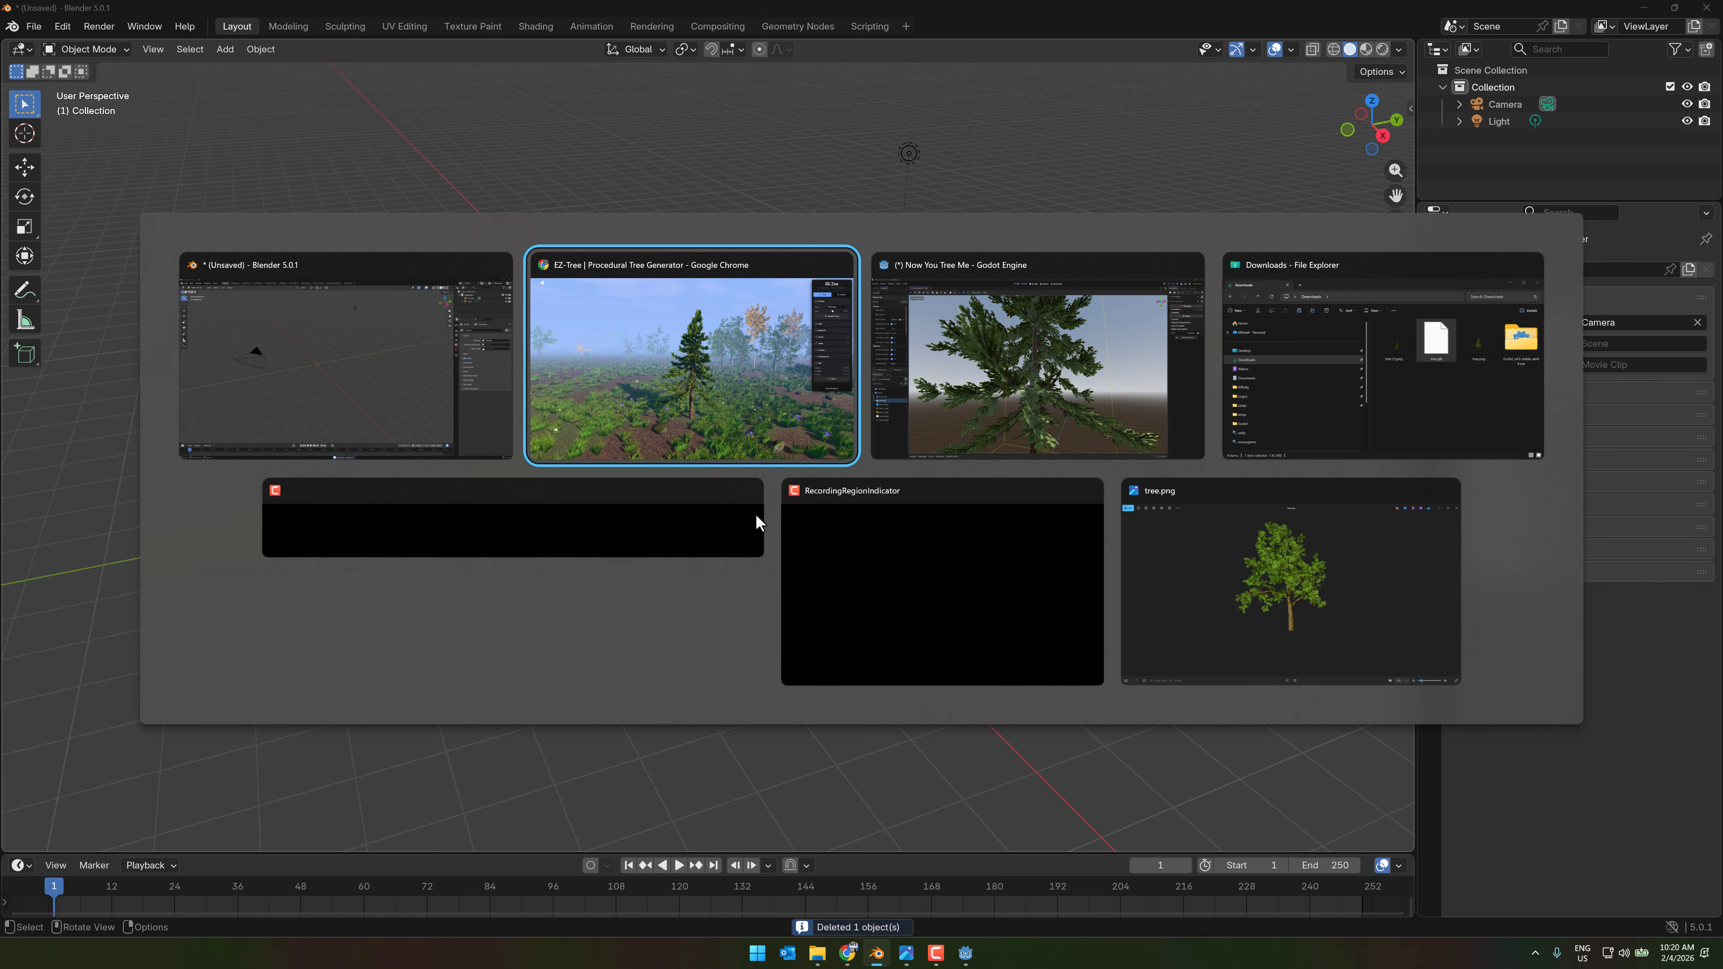
{"action": "key", "text": "alt+Tab"}
{"action": "key", "text": "alt+Tab"}
{"action": "left_click_drag", "start_coordinate": [843, 352], "coordinate": [755, 649]}
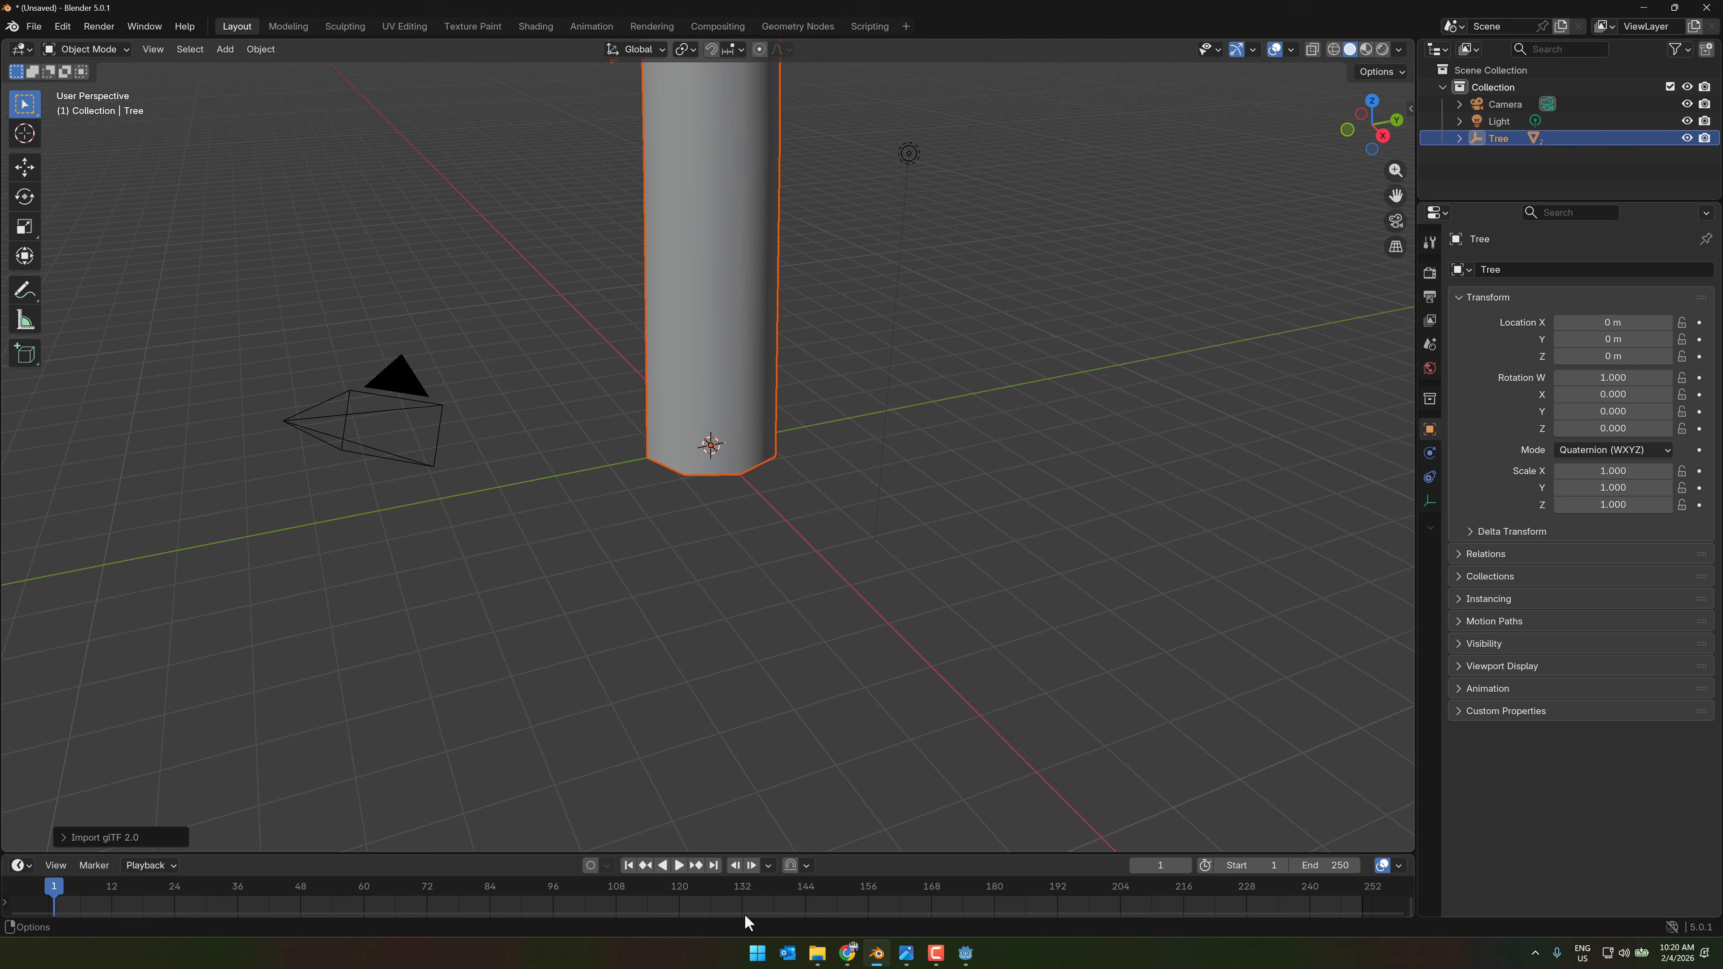
{"action": "left_click", "coordinate": [746, 917]}
- Show the imported tree with rendered viewport shading and inspect its trunk and foliage
{"action": "left_click", "coordinate": [1383, 49]}
{"action": "scroll", "coordinate": [961, 356], "scroll_direction": "down", "scroll_amount": 8}
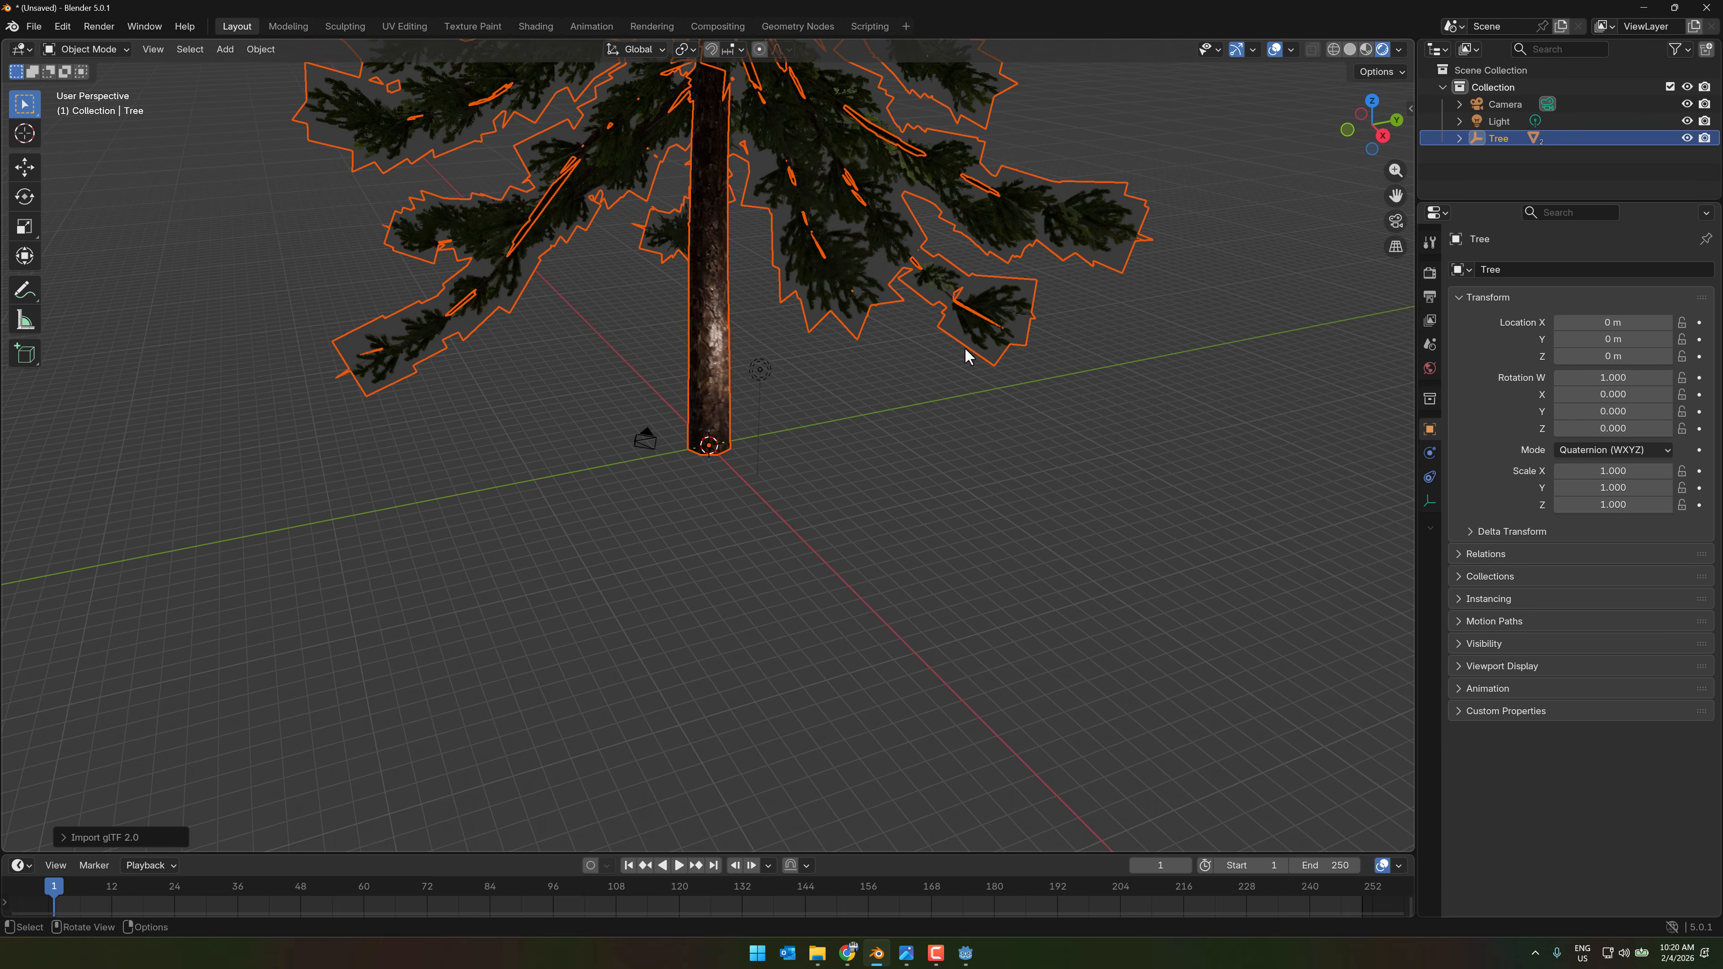
{"action": "right_click", "coordinate": [964, 347]}
{"action": "middle_click_drag", "start_coordinate": [1030, 285], "coordinate": [1033, 307]}
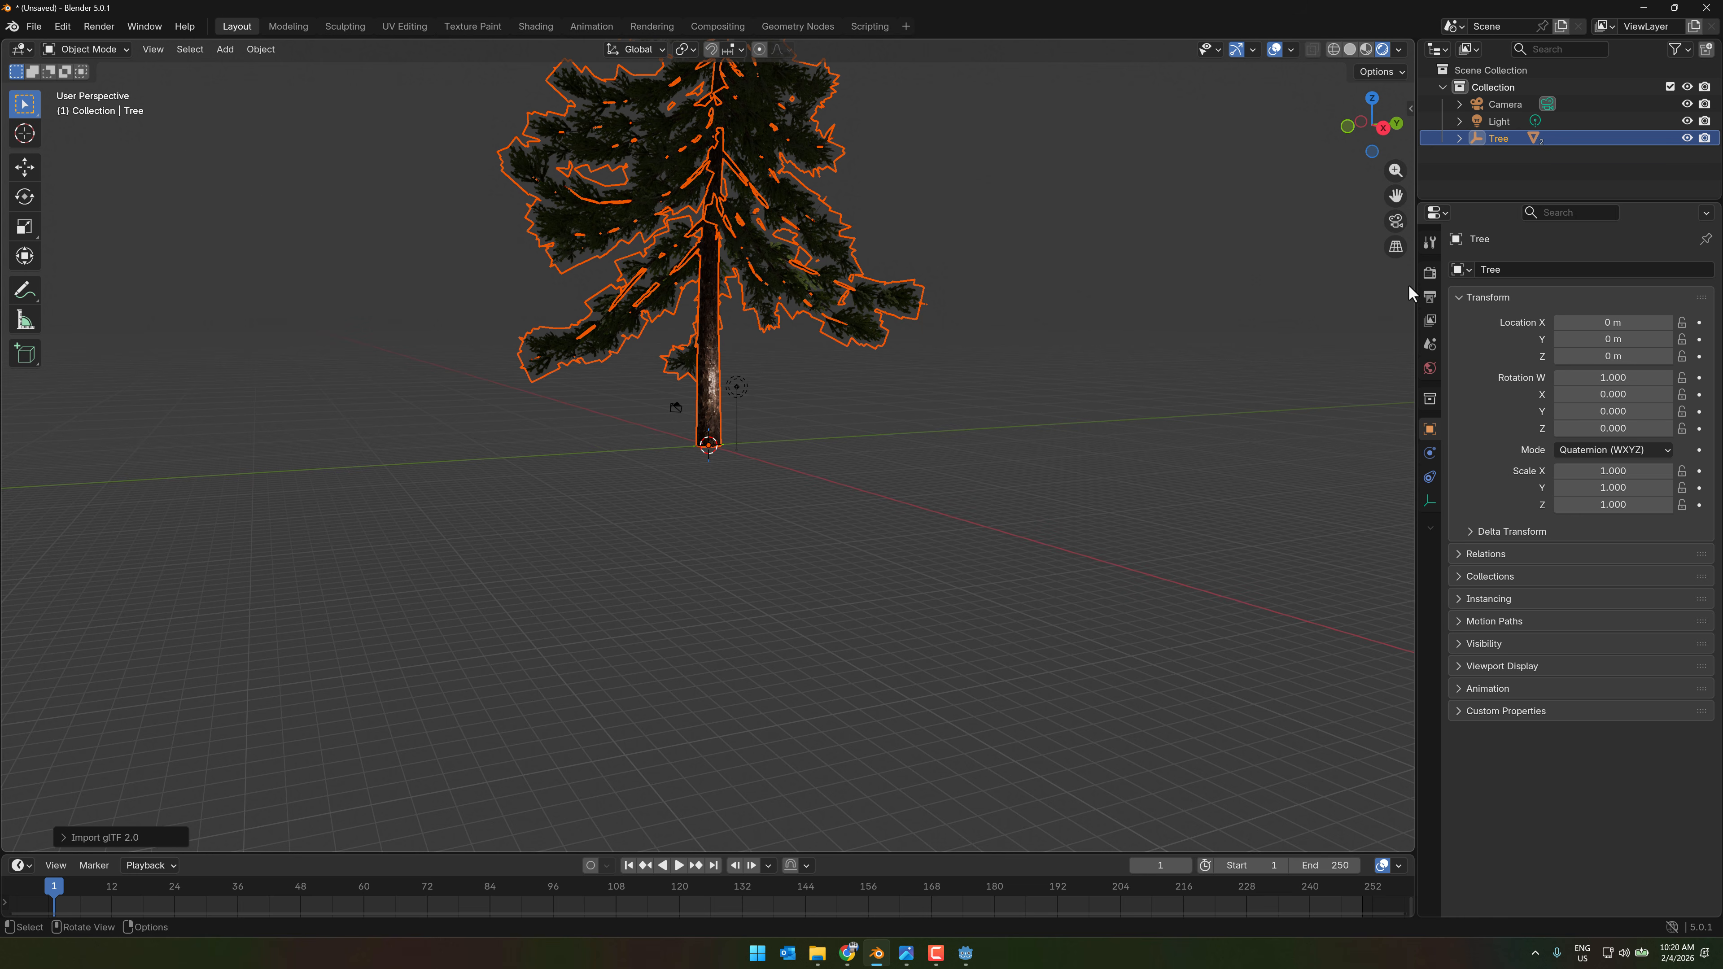
- Set the world background strength to 3.3 and deselect the tree
{"action": "left_click", "coordinate": [1431, 369]}
{"action": "double_click", "coordinate": [1591, 382]}
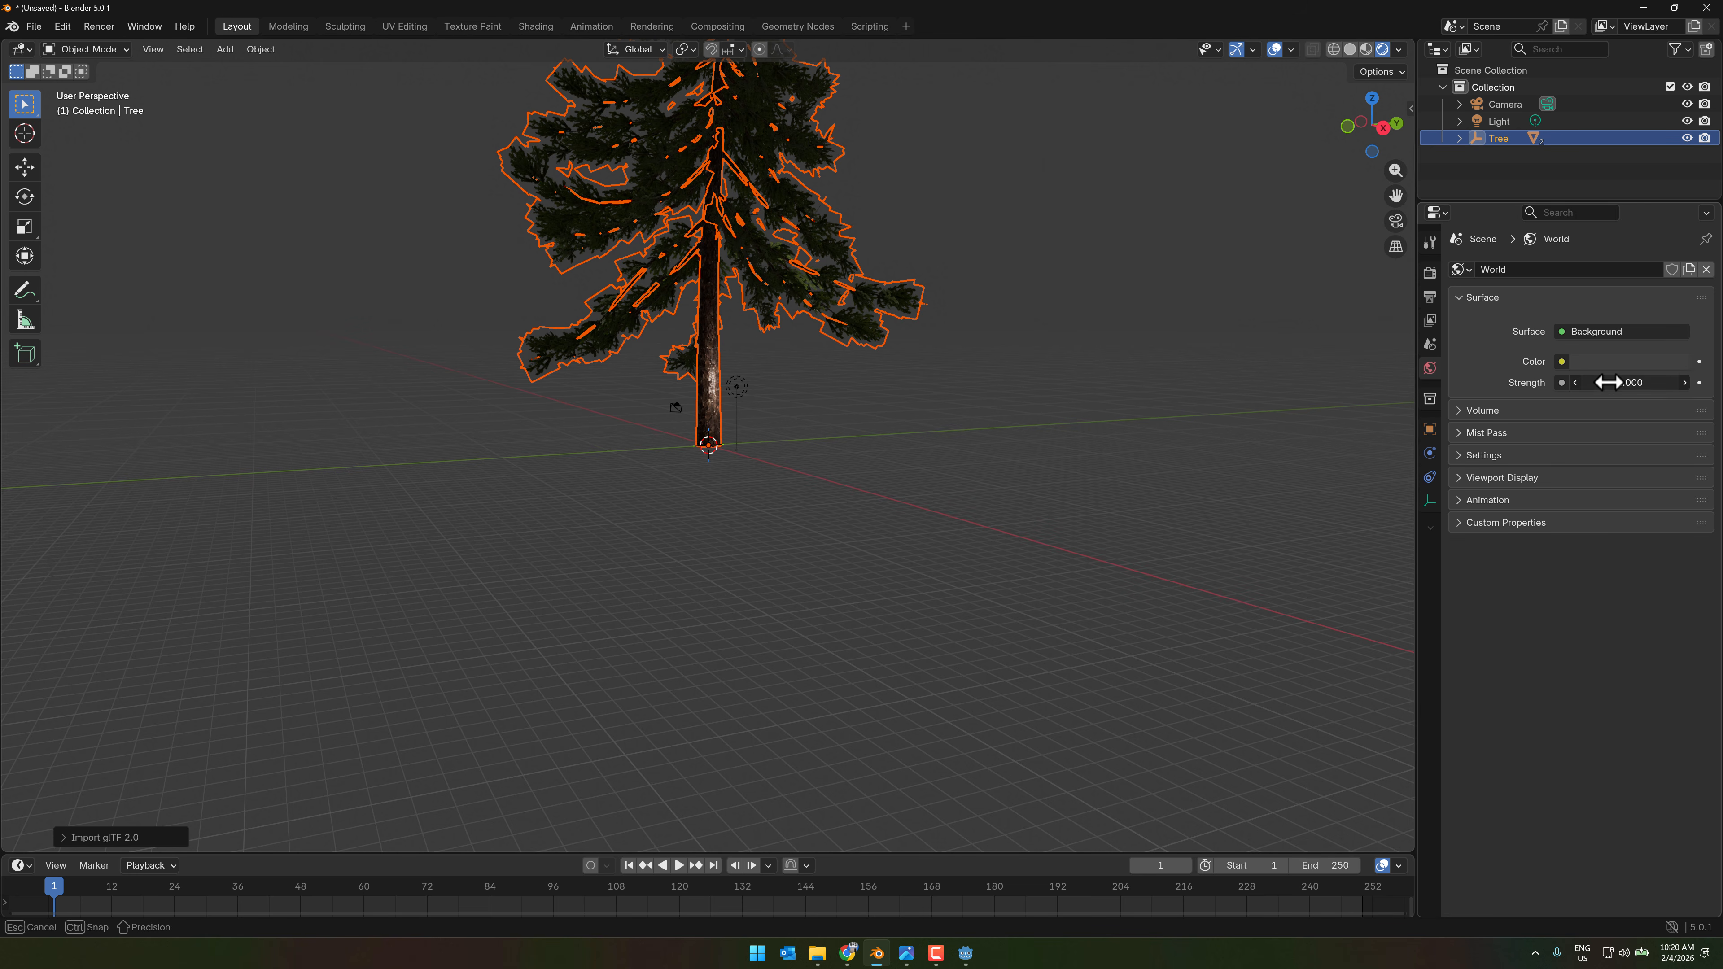
{"action": "type", "text": "3.3"}
{"action": "key", "text": "Return"}
{"action": "right_click", "coordinate": [959, 306]}
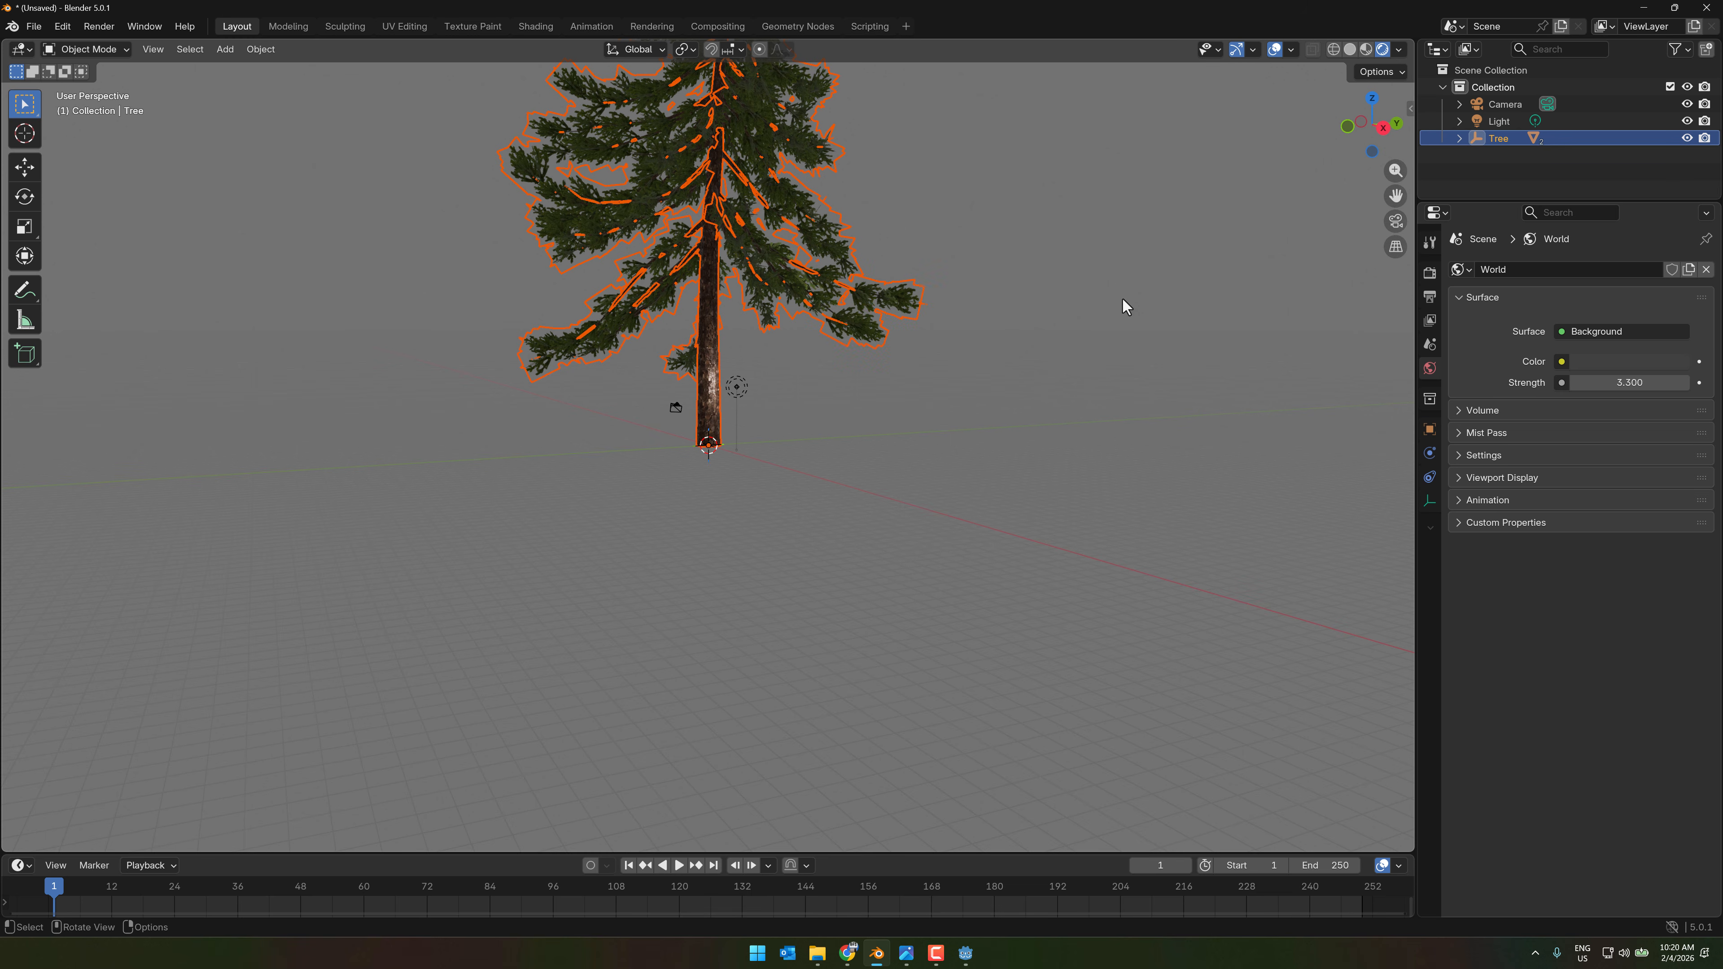
{"action": "left_click", "coordinate": [1072, 391]}
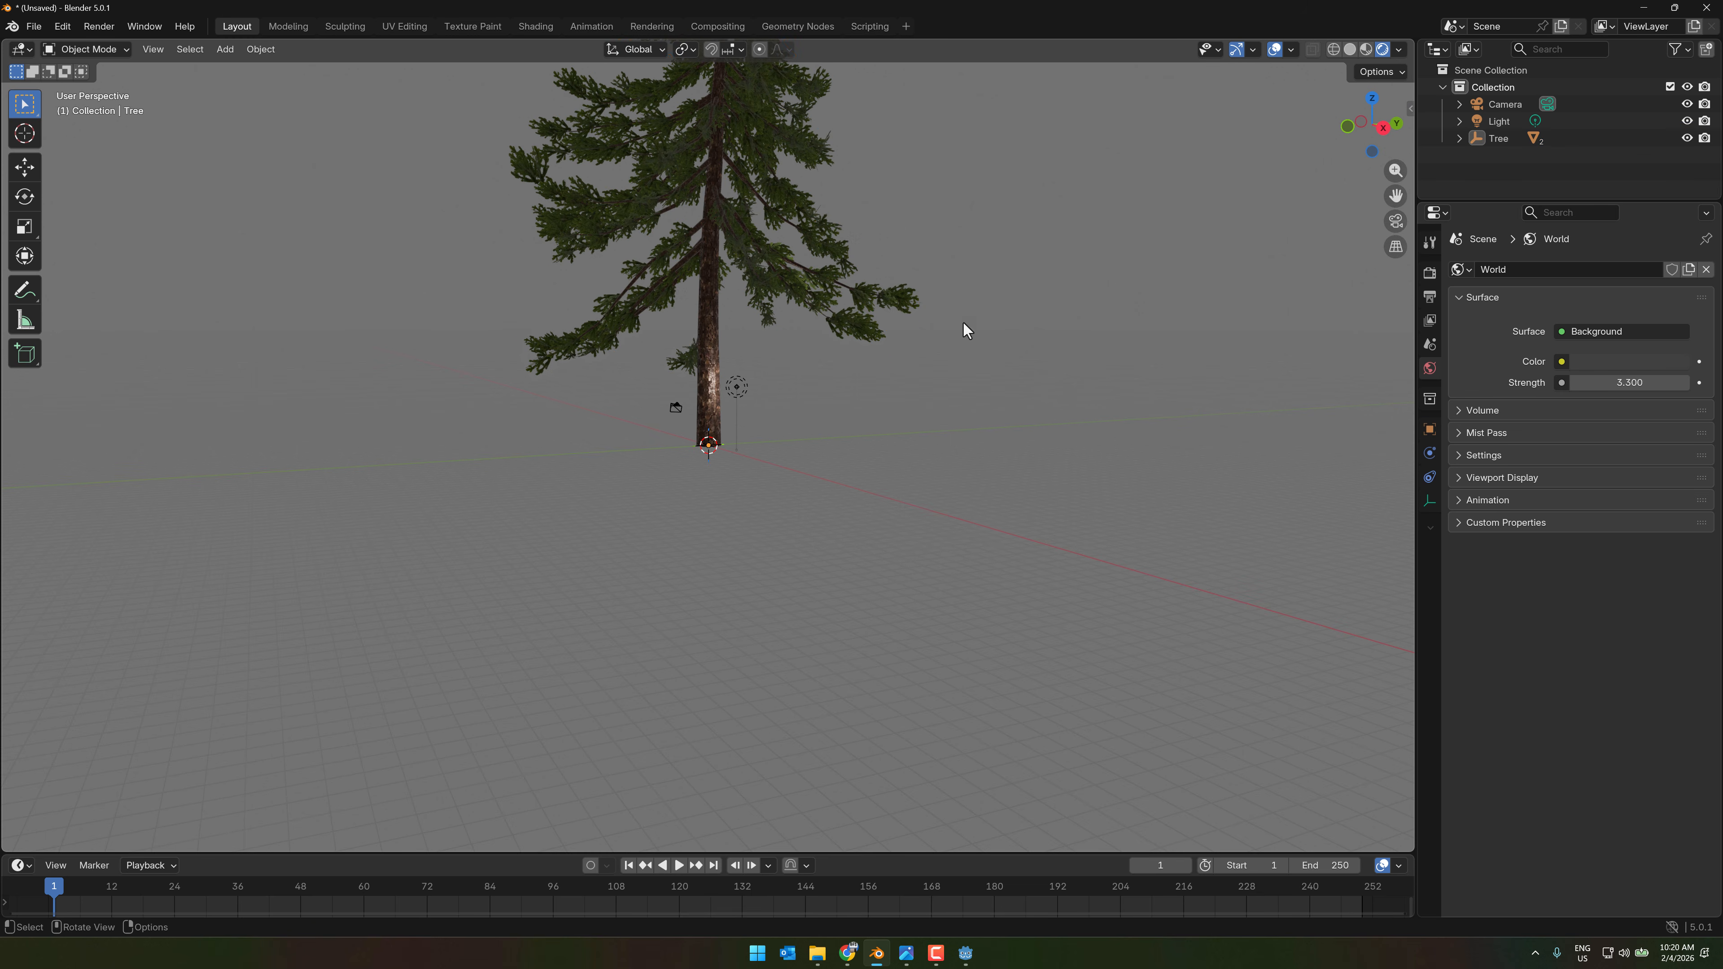
- Switch back to EZ Tree and inspect the pine's trunk and lower branches up close
{"action": "key", "text": "alt+Tab"}
{"action": "key", "text": "alt+Tab"}
{"action": "key", "text": "alt+Tab"}
{"action": "left_click", "coordinate": [987, 273]}
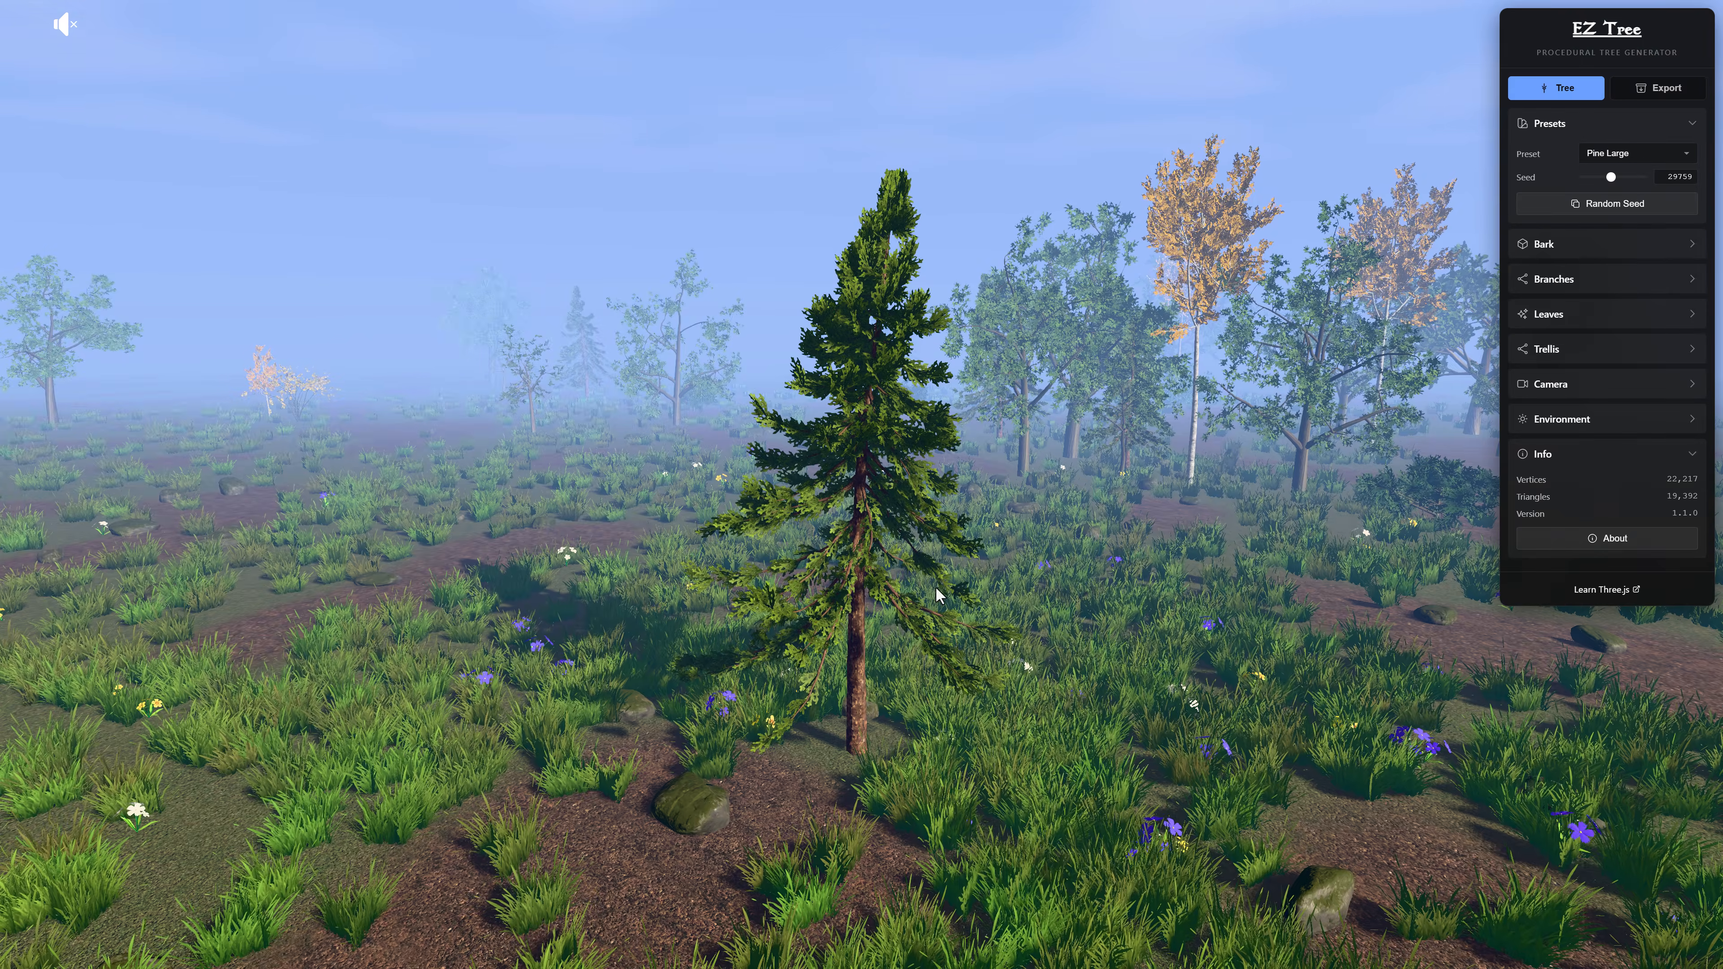
{"action": "scroll", "coordinate": [935, 585], "scroll_direction": "up", "scroll_amount": 5}
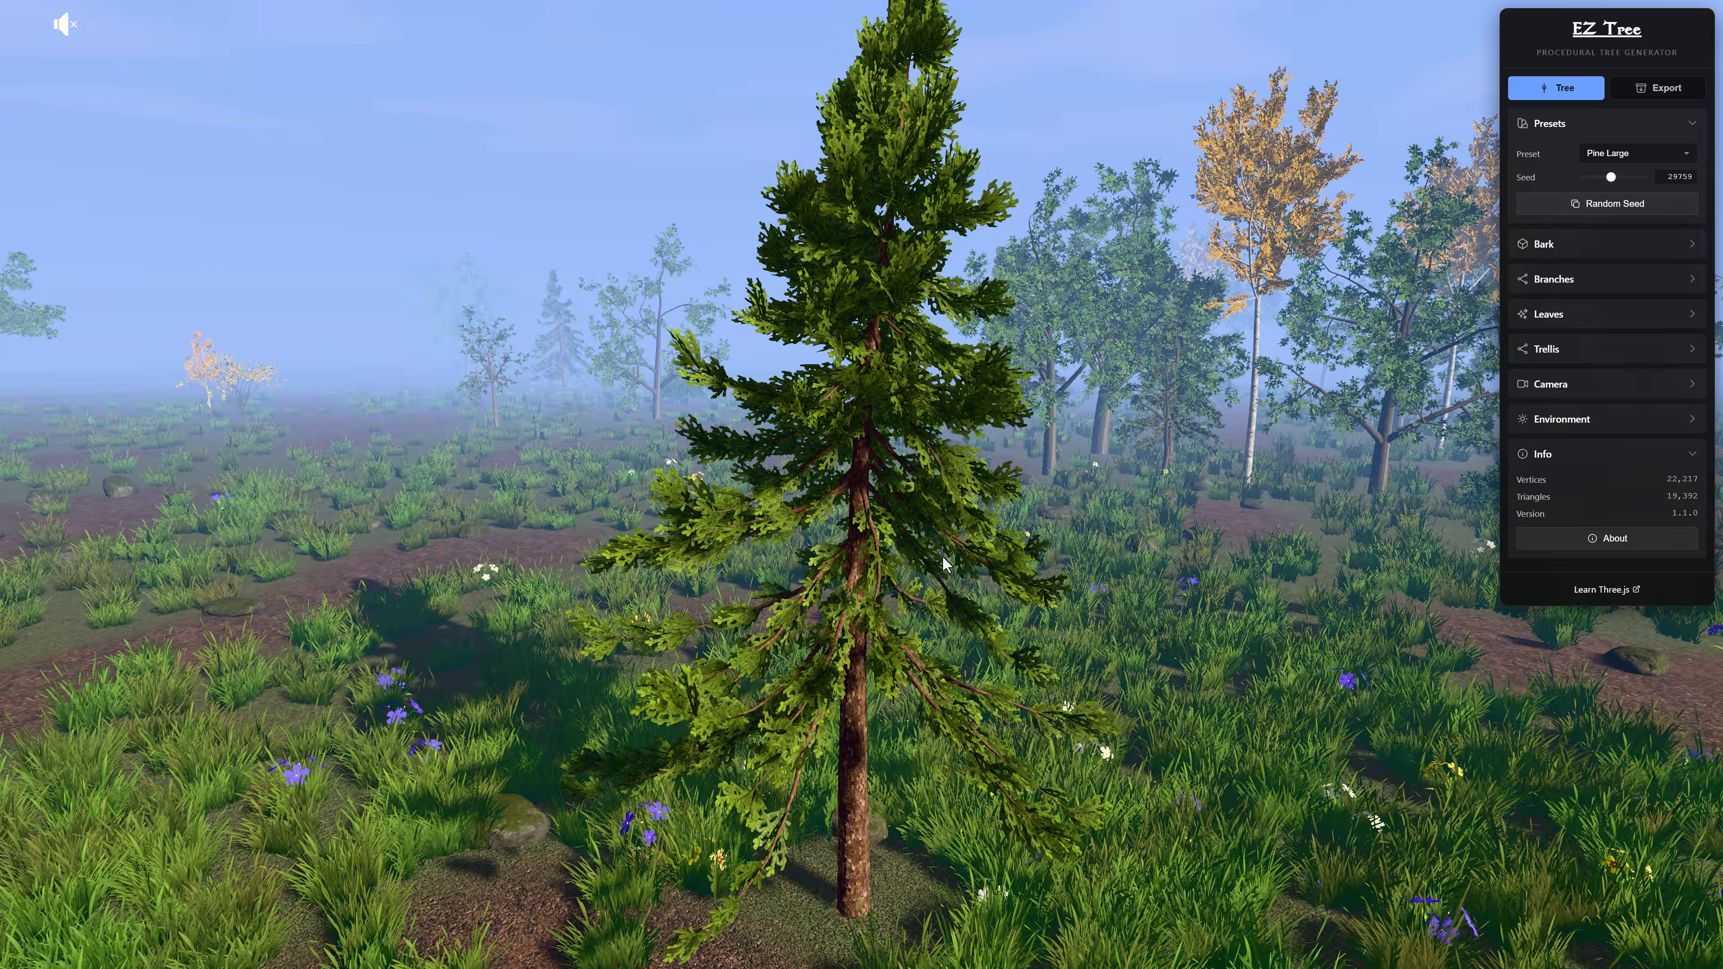
{"action": "scroll", "coordinate": [915, 642], "scroll_direction": "up", "scroll_amount": 3}
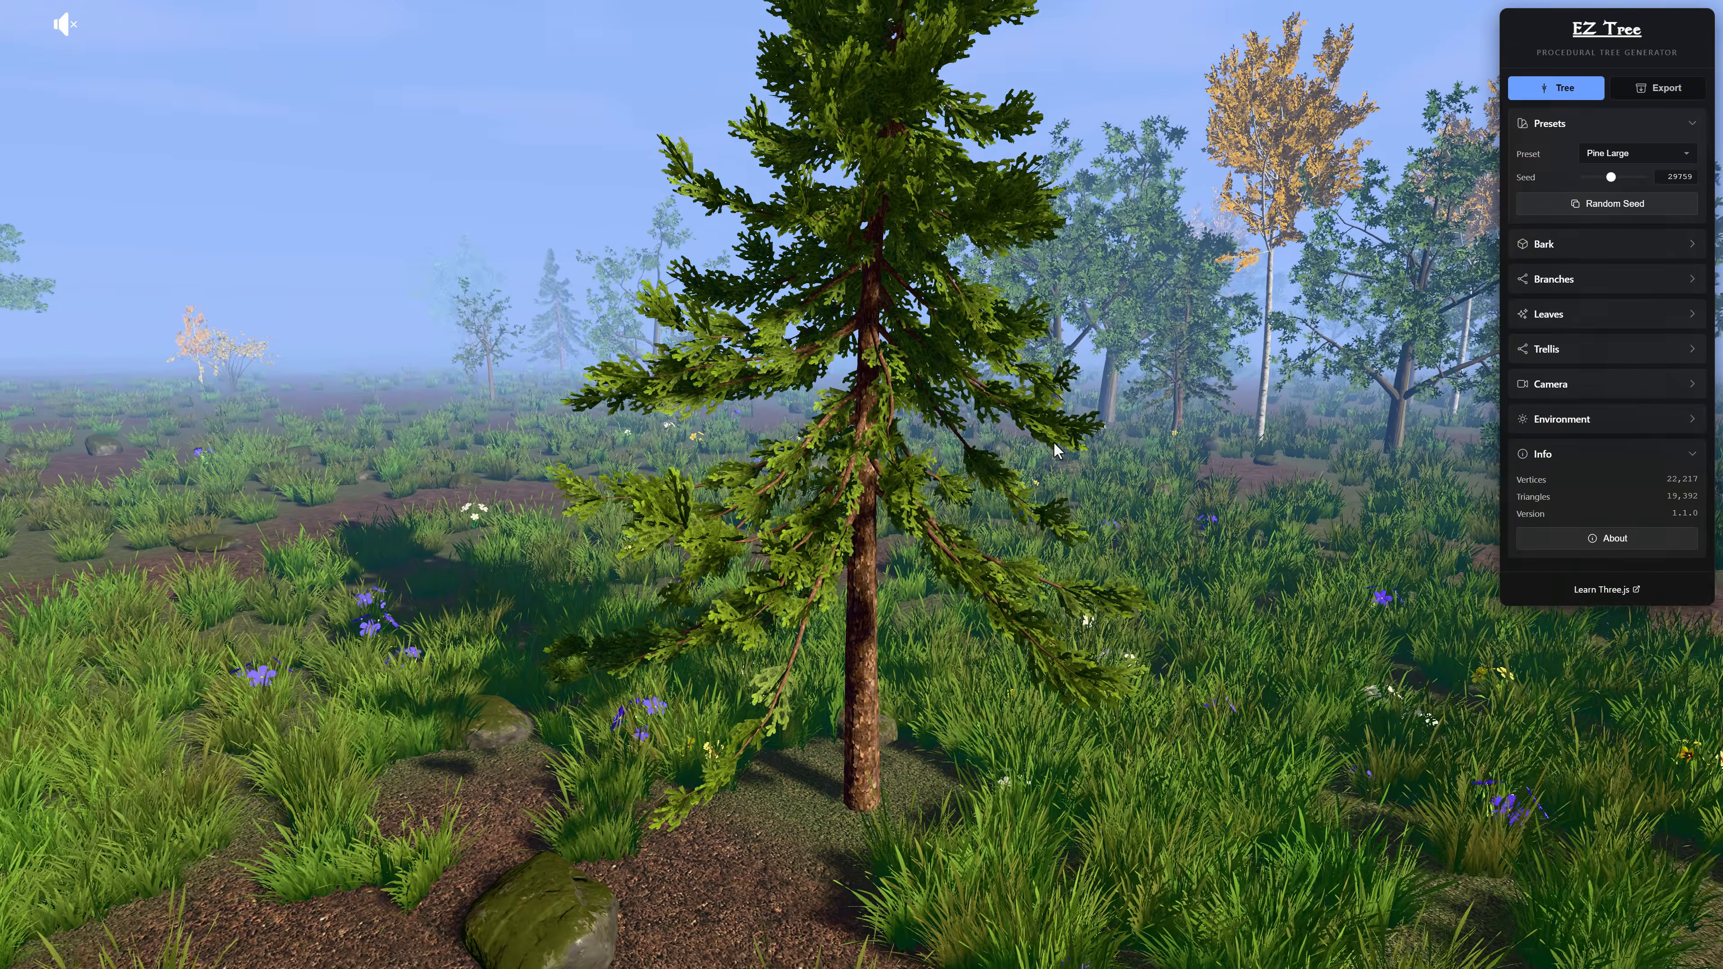
- Tint the pine's bark a pale pink
{"action": "left_click", "coordinate": [1577, 246]}
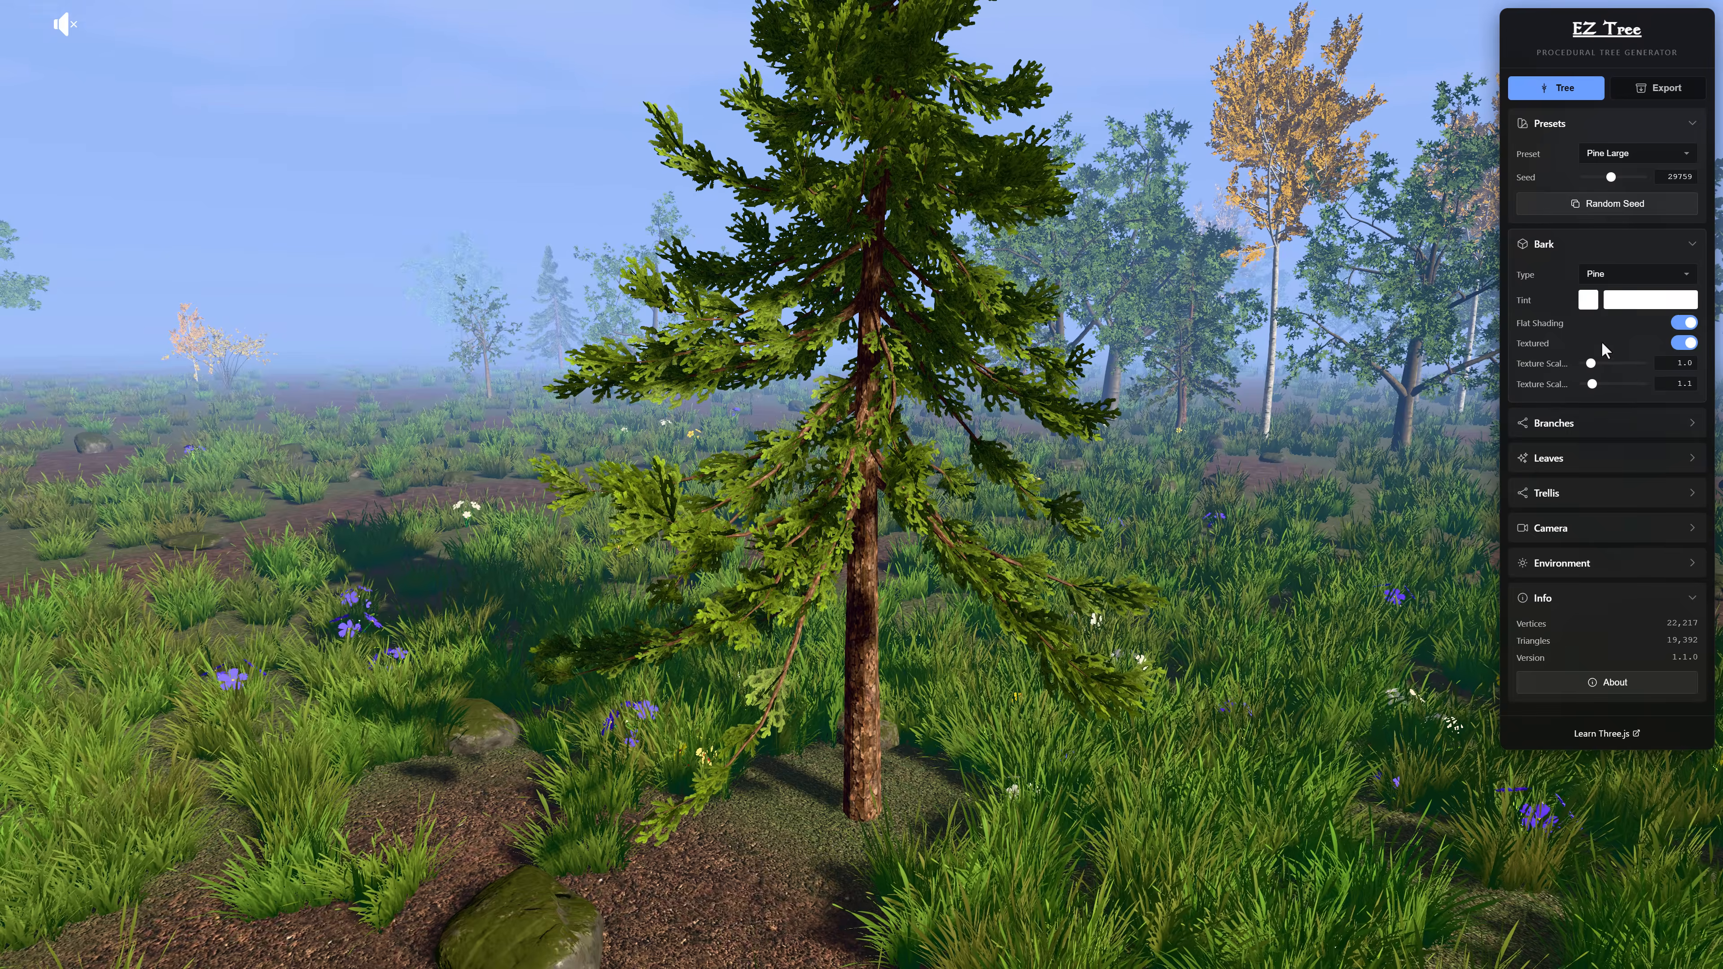
{"action": "left_click", "coordinate": [1619, 299]}
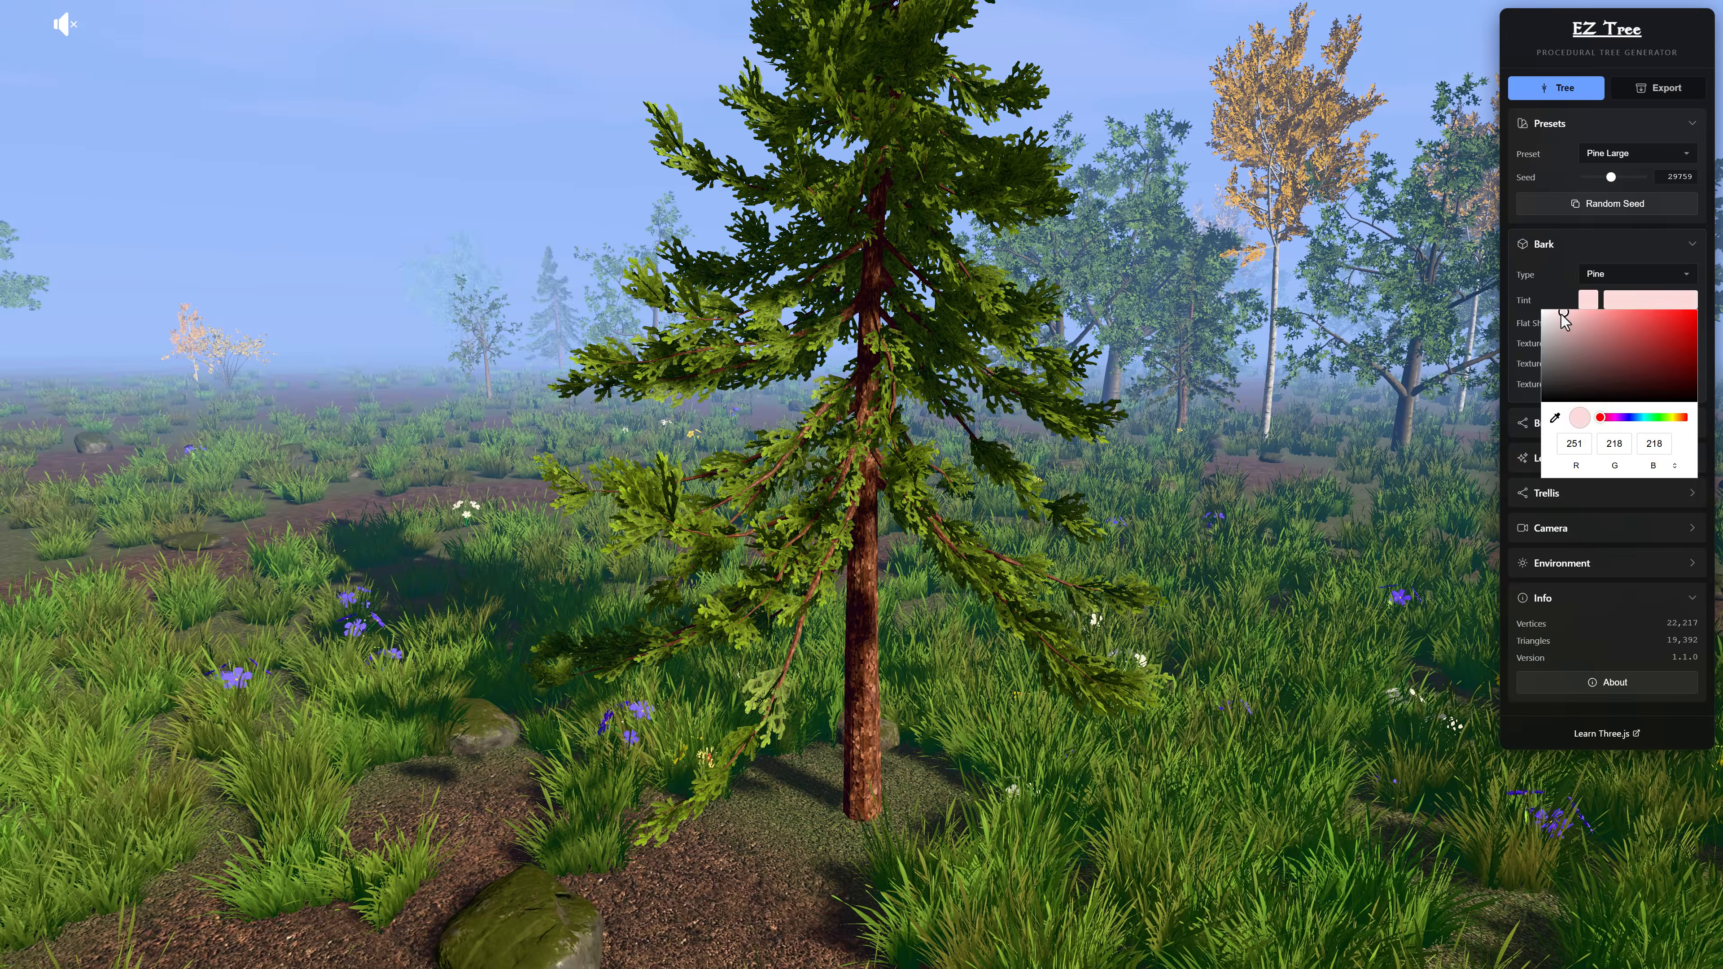
{"action": "left_click", "coordinate": [1500, 443]}
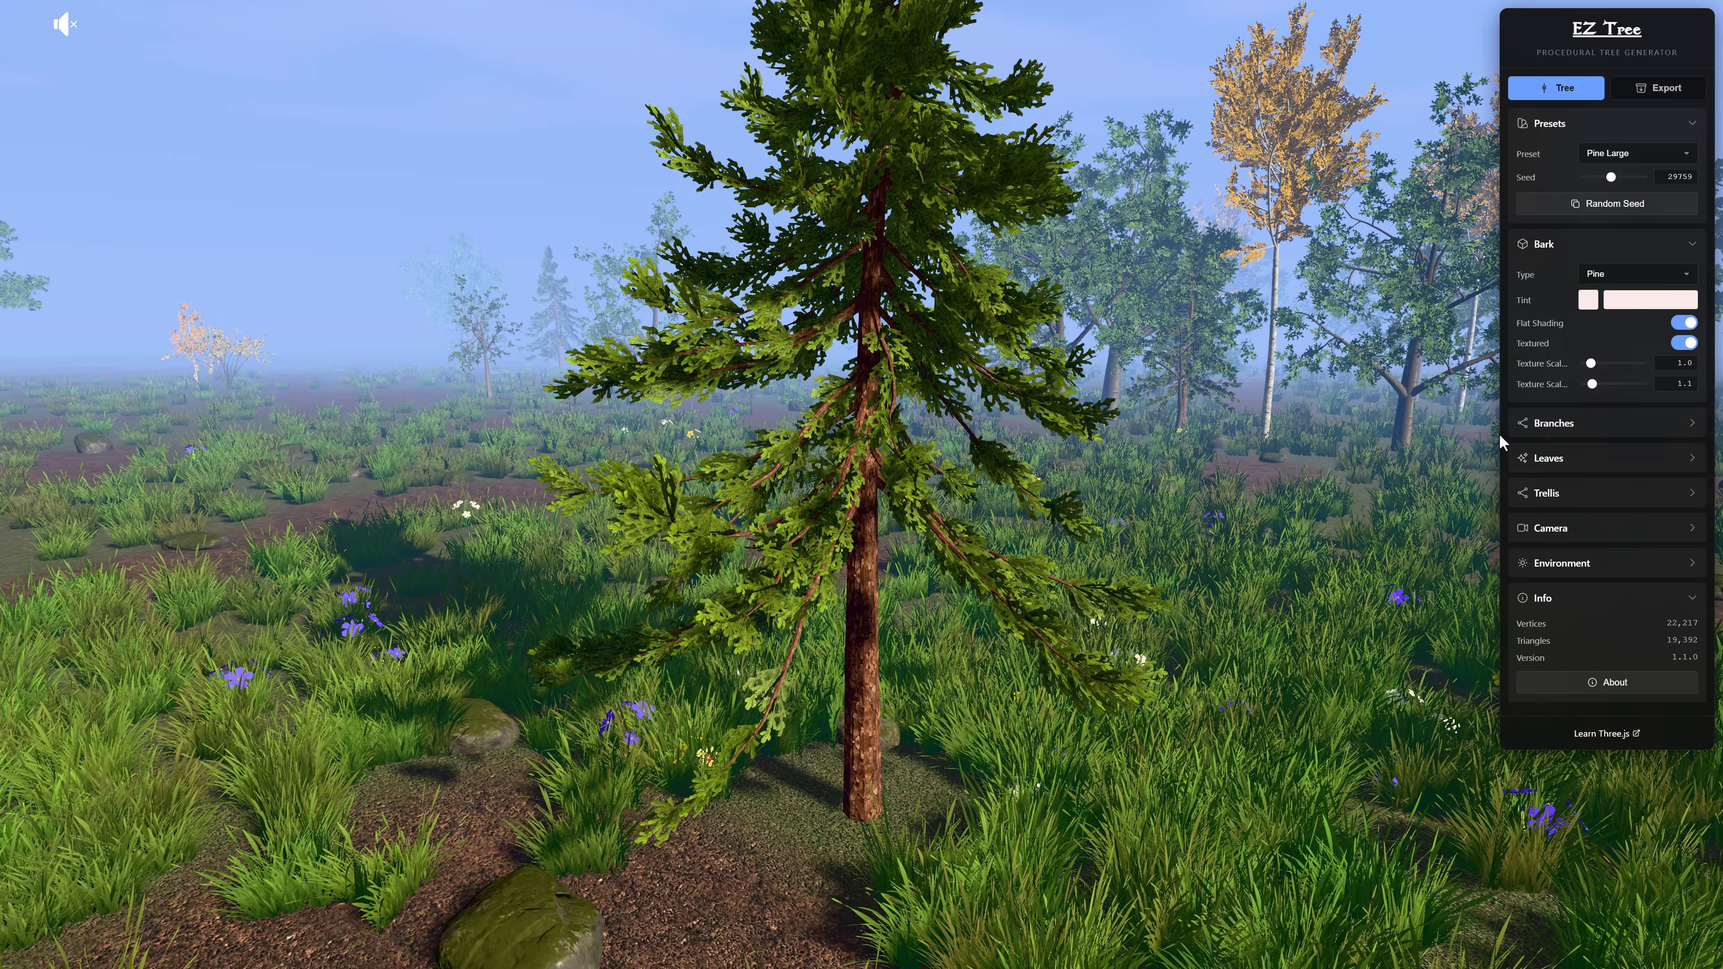
- Try the Deciduous tree type for the branches and return it to Evergreen
{"action": "left_click", "coordinate": [1571, 426]}
{"action": "scroll", "coordinate": [1632, 543], "scroll_direction": "down", "scroll_amount": 3}
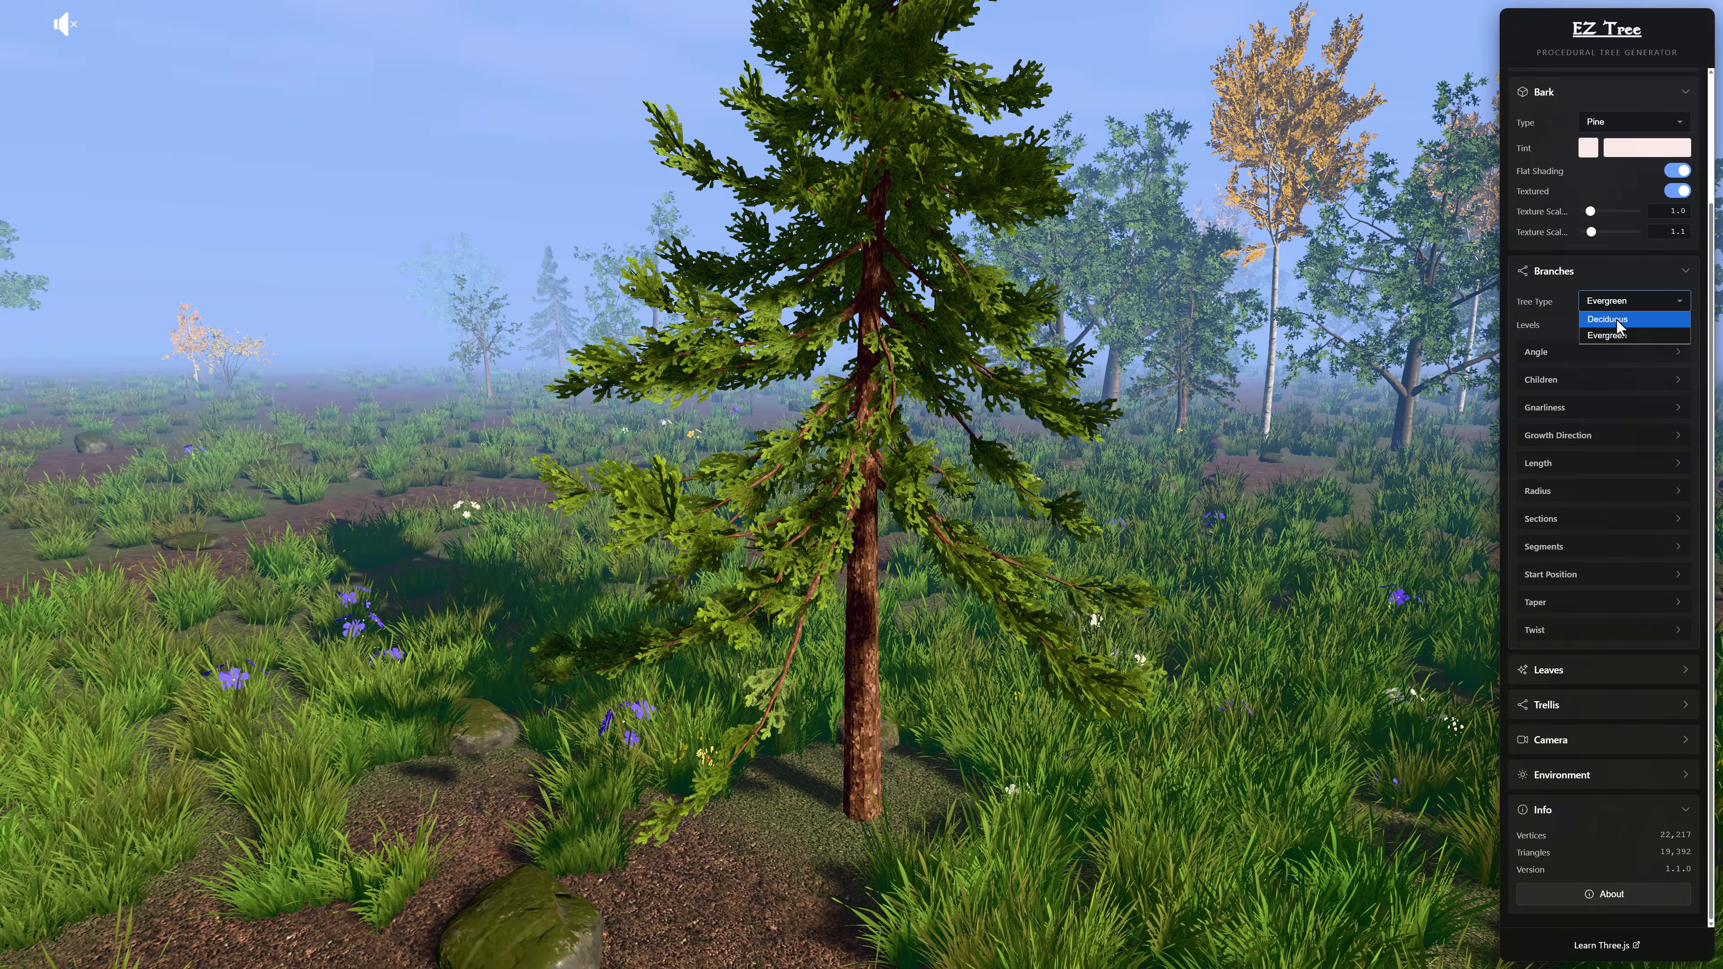
{"action": "left_click", "coordinate": [1620, 320]}
{"action": "left_click", "coordinate": [1629, 301]}
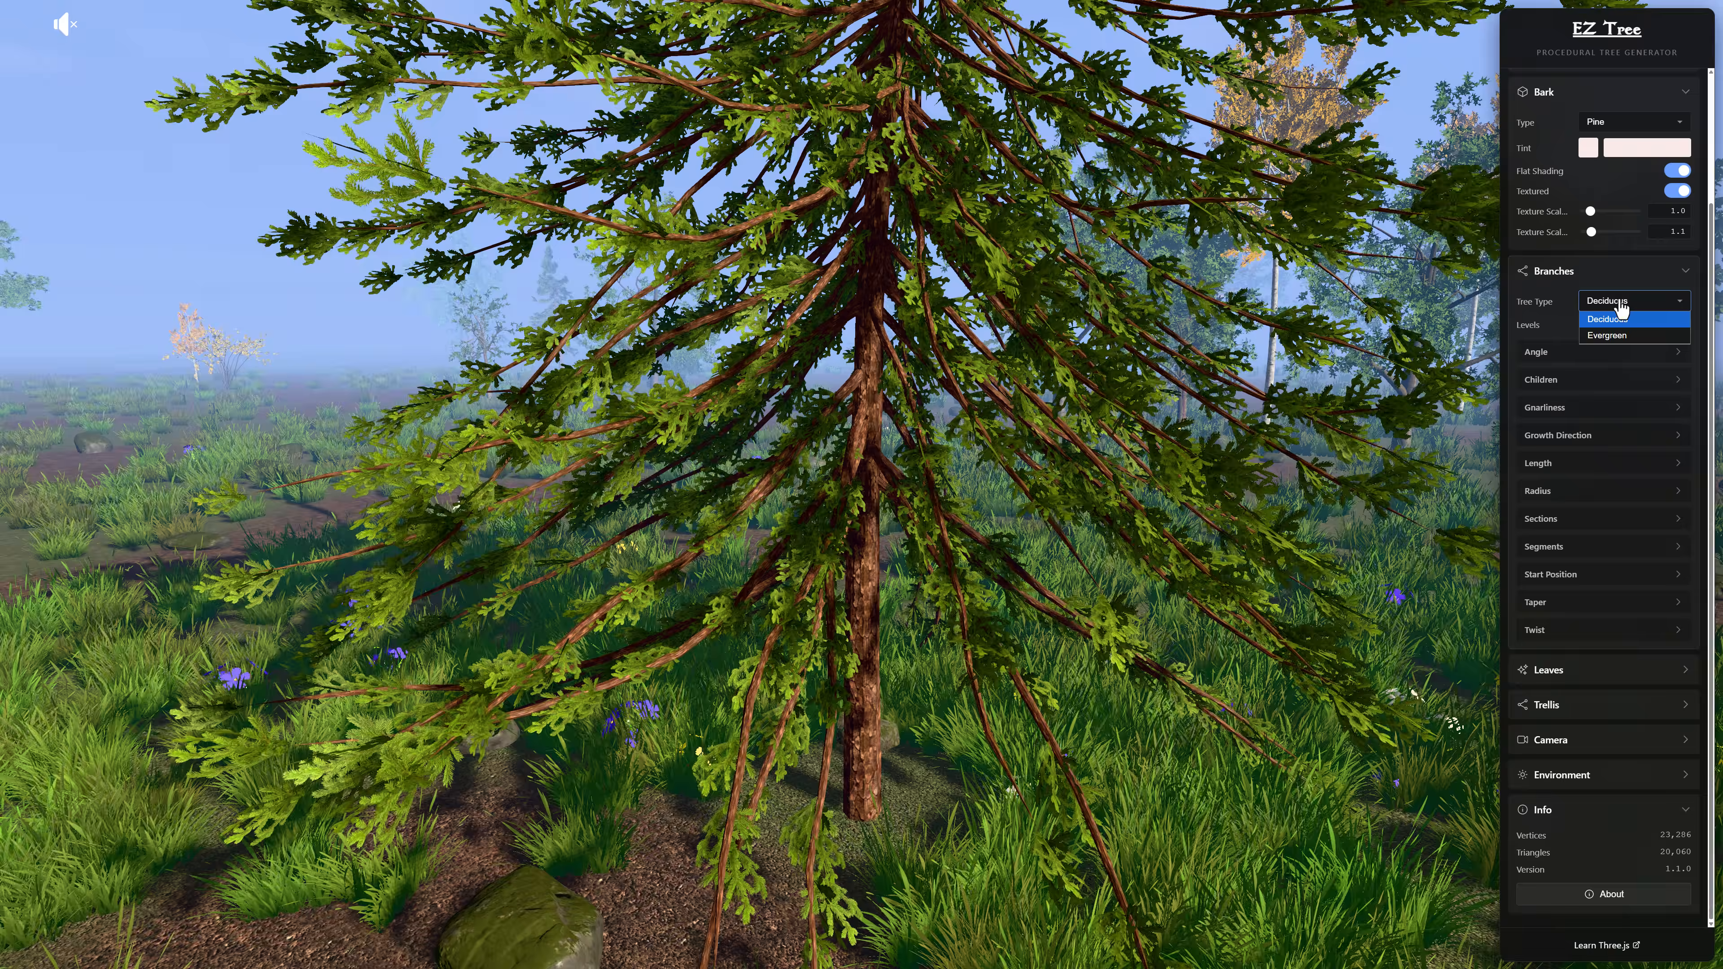
{"action": "left_click", "coordinate": [1625, 335]}
- Set the branch angle to 123 for level 1 and 137 for level 3, and the level 2 children to 2
{"action": "left_click", "coordinate": [1583, 353]}
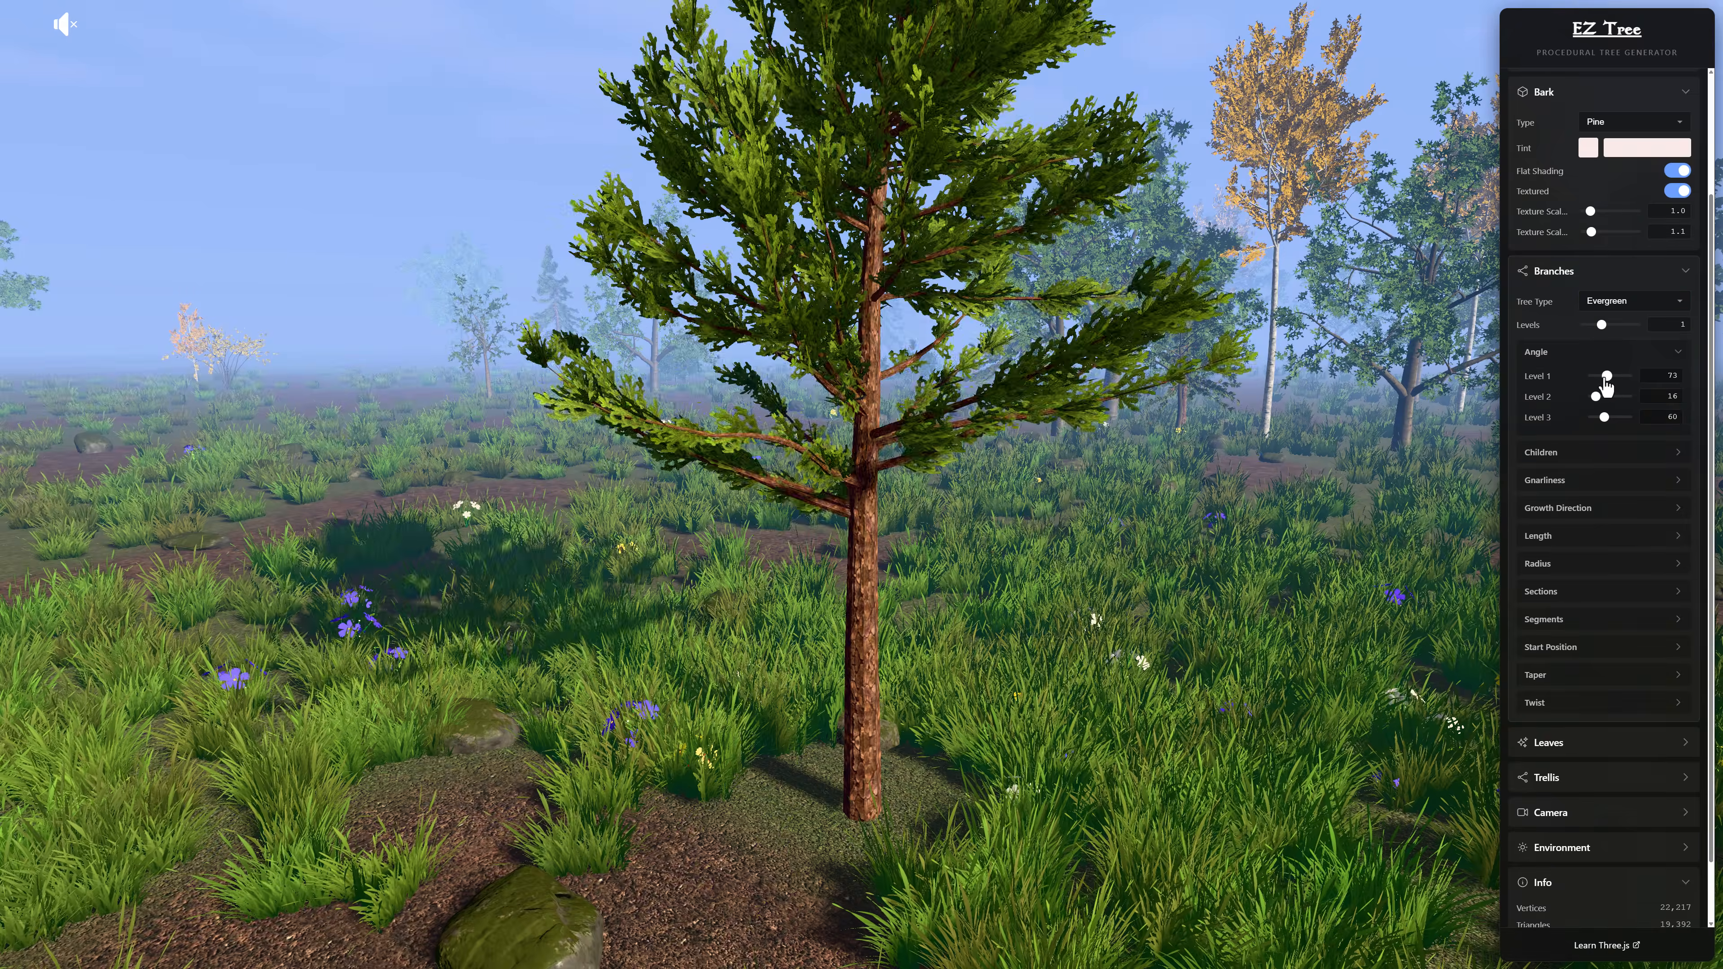
{"action": "left_click_drag", "start_coordinate": [1614, 386], "coordinate": [1612, 417]}
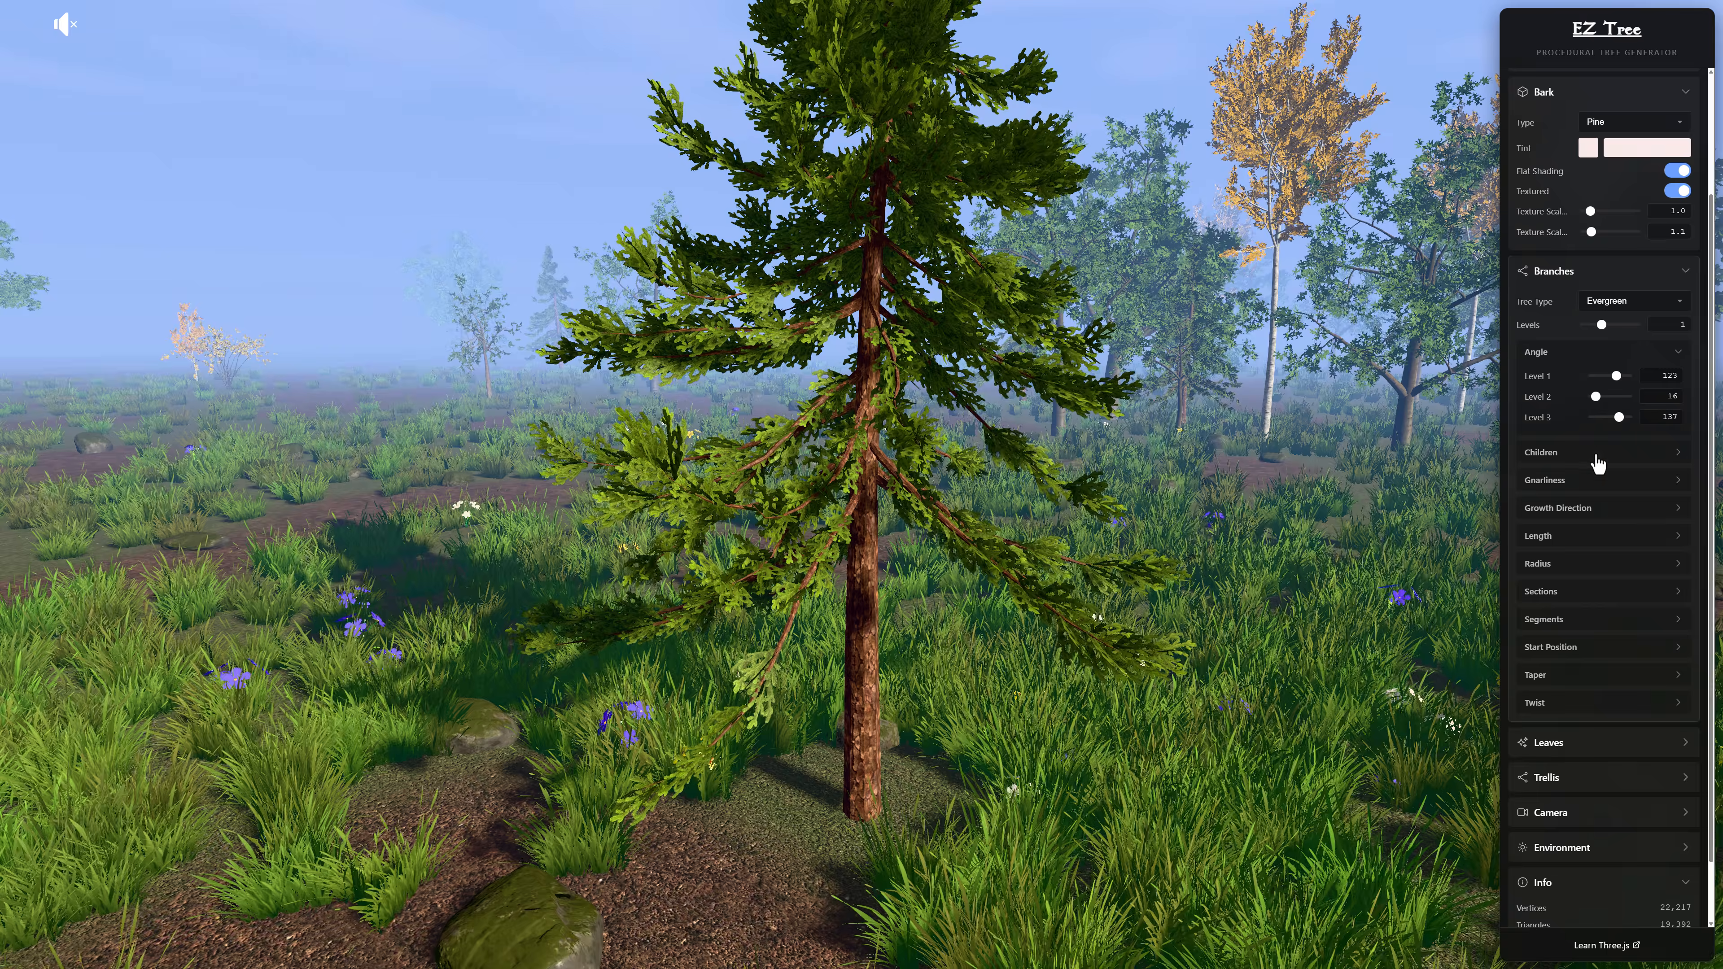
{"action": "left_click", "coordinate": [1590, 462]}
{"action": "scroll", "coordinate": [1594, 455], "scroll_direction": "down", "scroll_amount": 1}
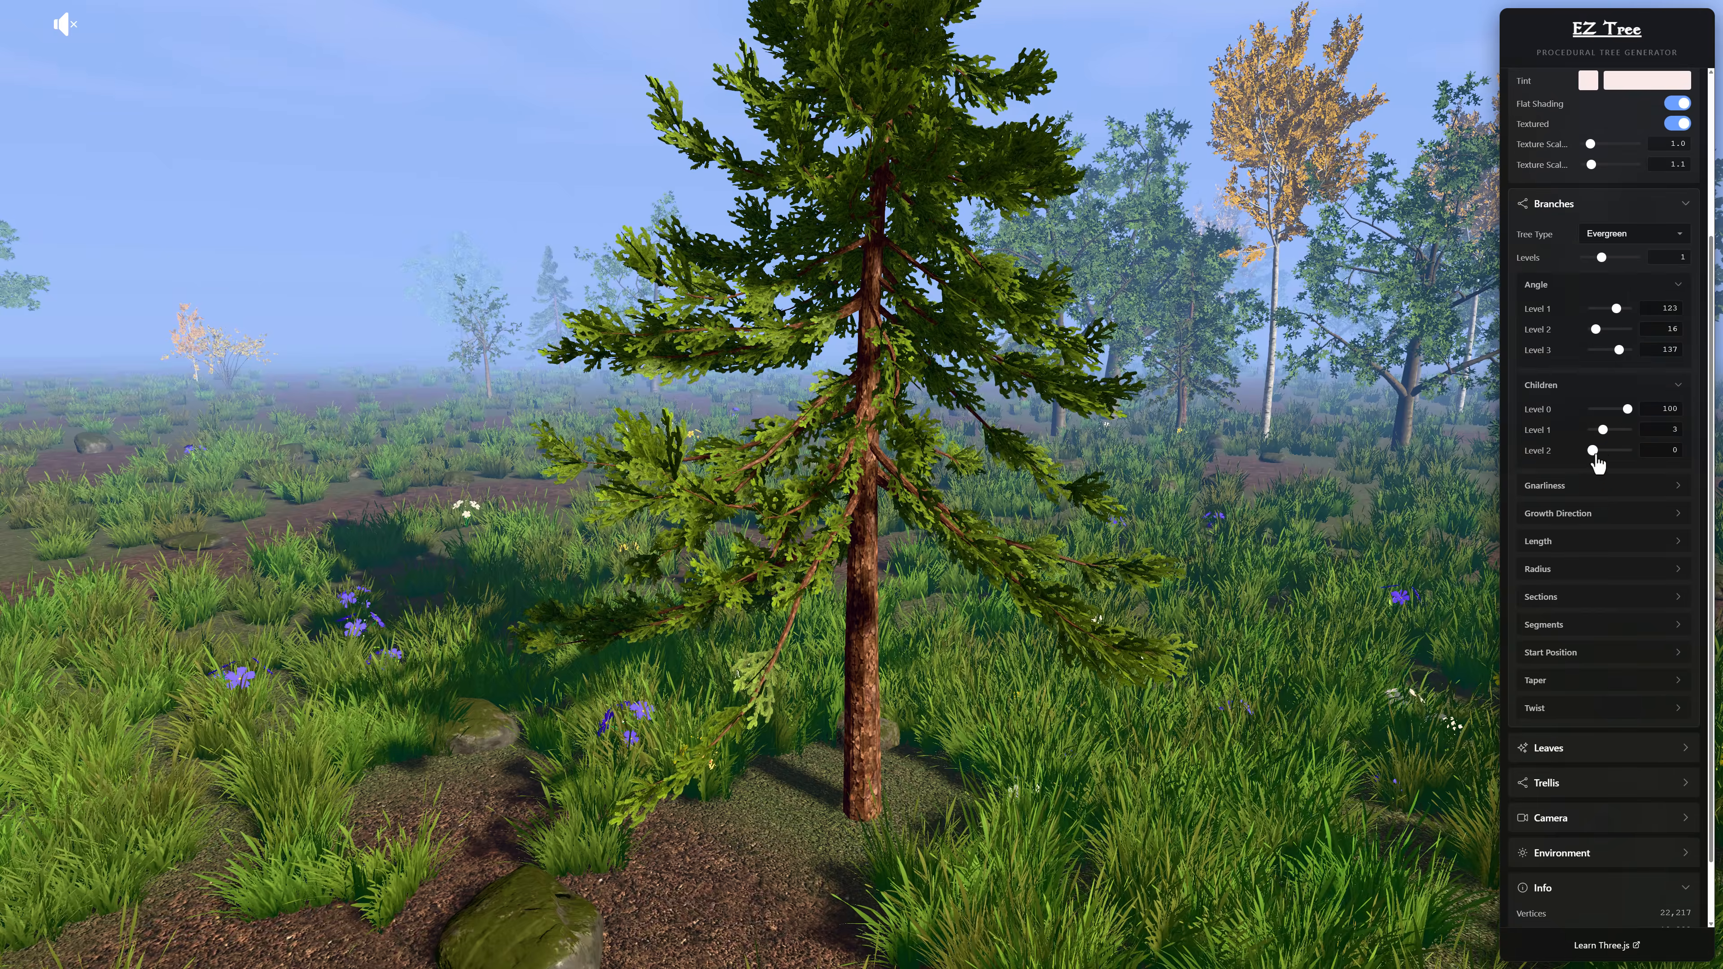
- Set the branch growth direction's X value to 0.37 and its strength to 0.037
{"action": "left_click", "coordinate": [1586, 516]}
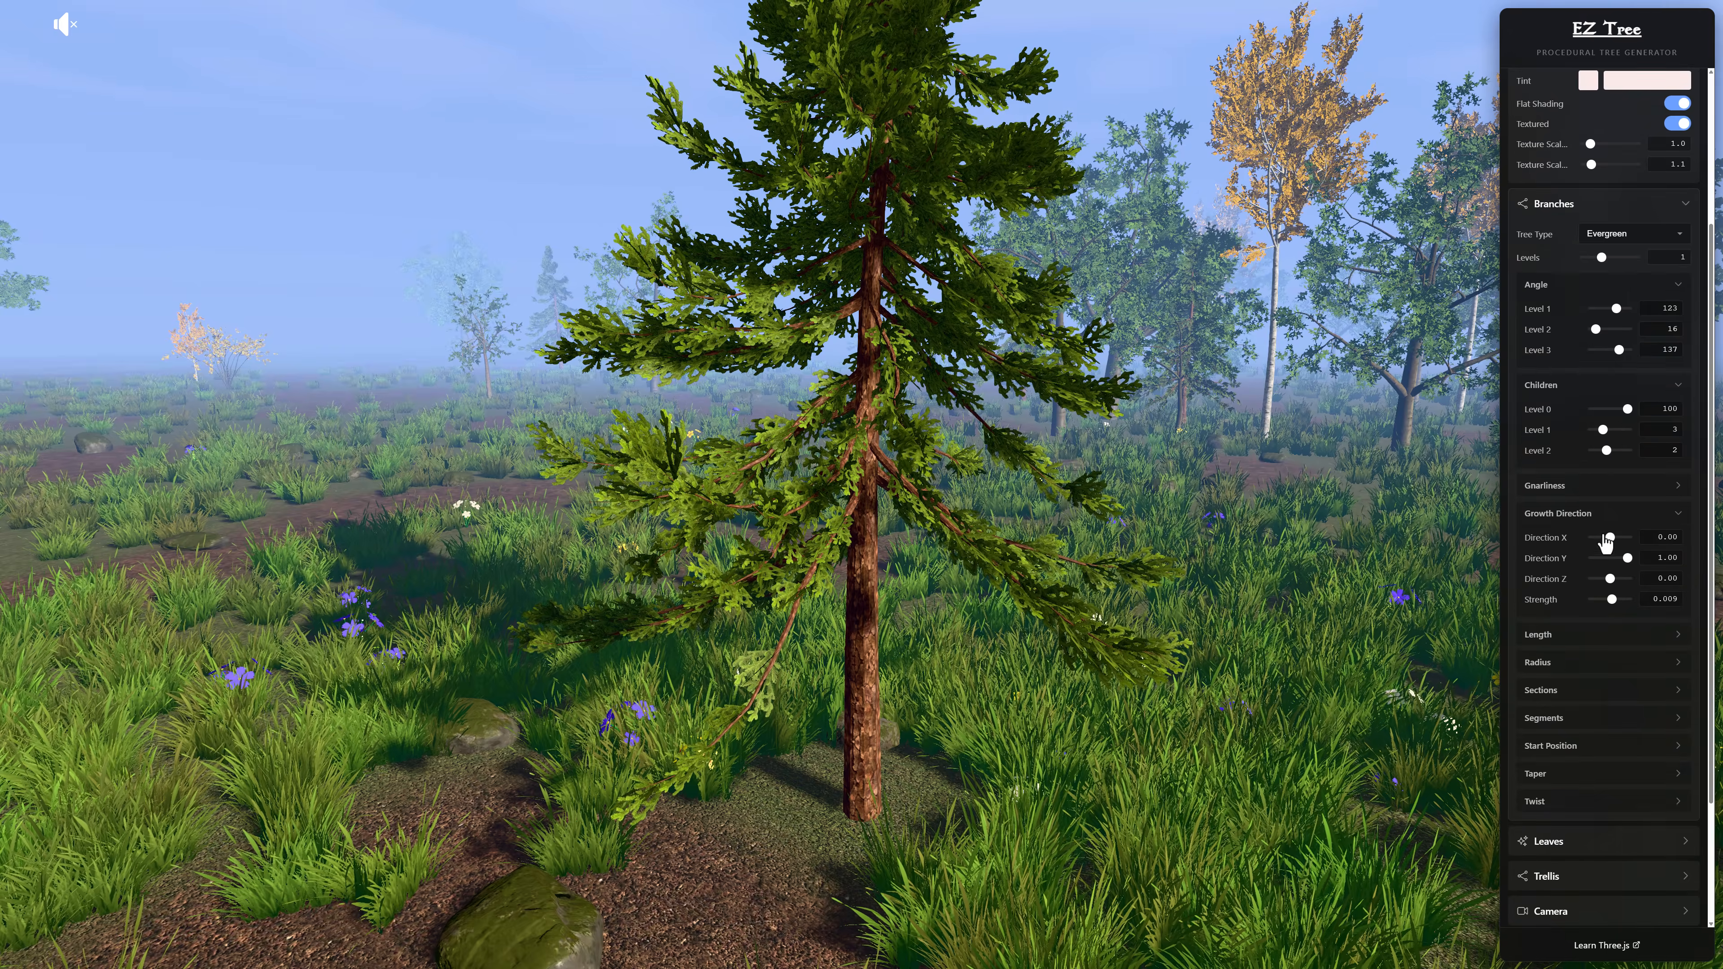
{"action": "left_click_drag", "start_coordinate": [1609, 537], "coordinate": [1615, 538]}
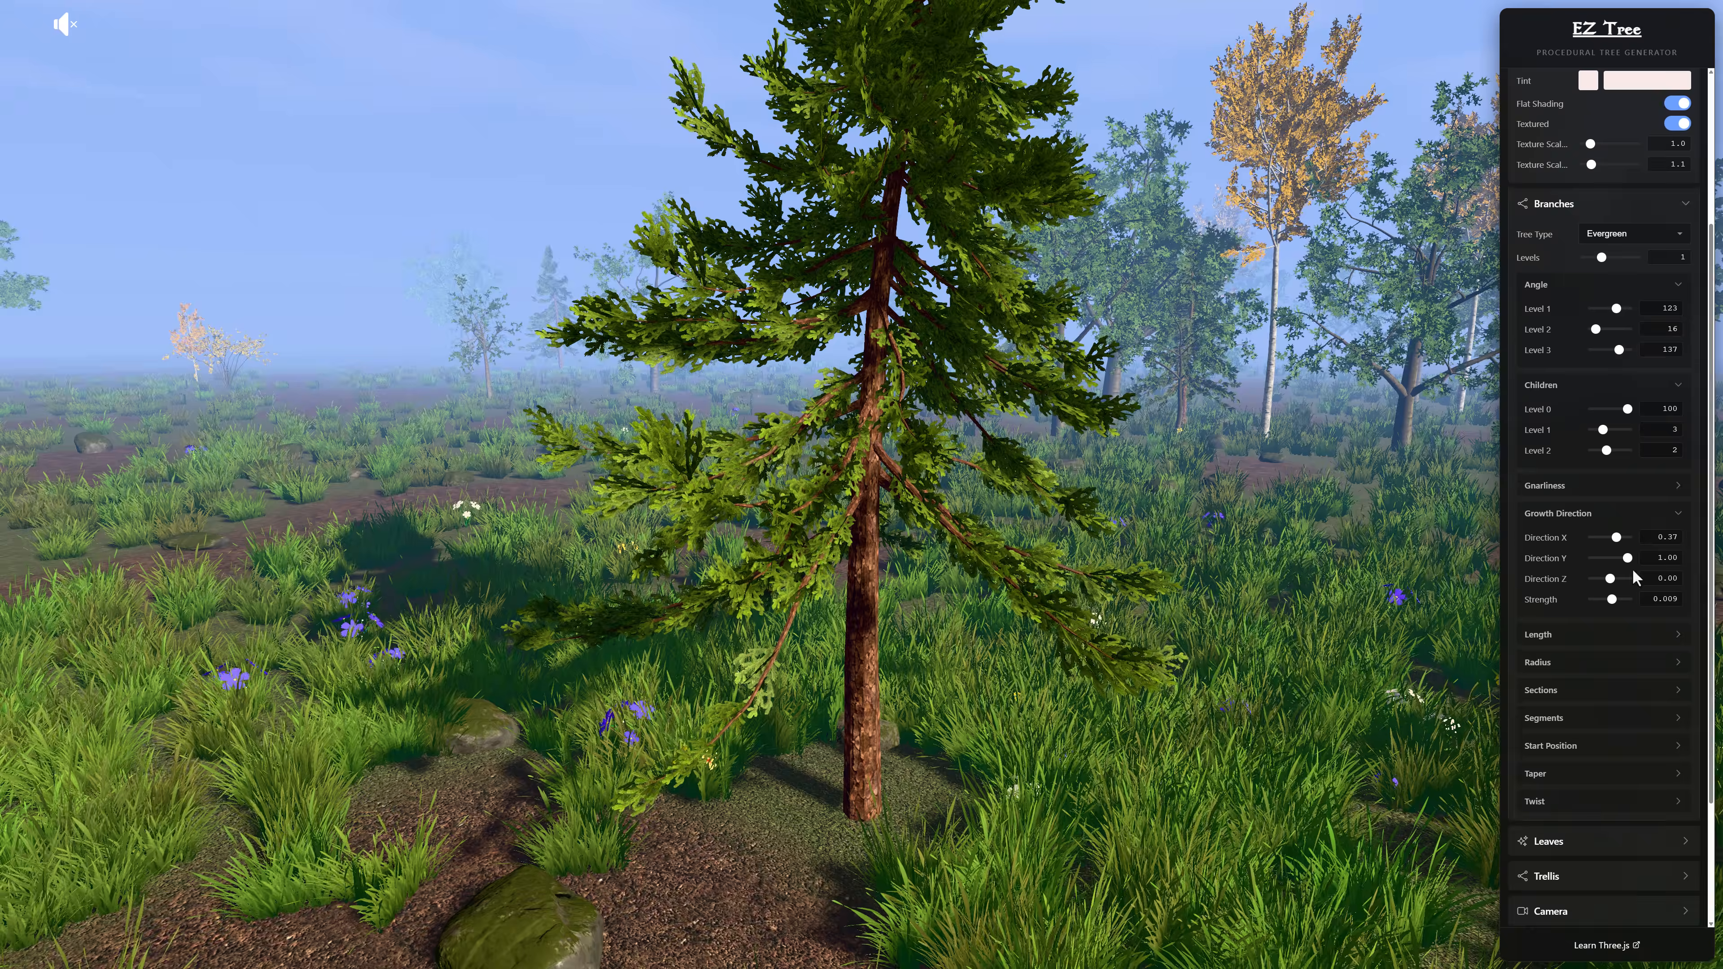
{"action": "scroll", "coordinate": [1615, 543], "scroll_direction": "down", "scroll_amount": 2}
{"action": "left_click_drag", "start_coordinate": [1613, 466], "coordinate": [1617, 466]}
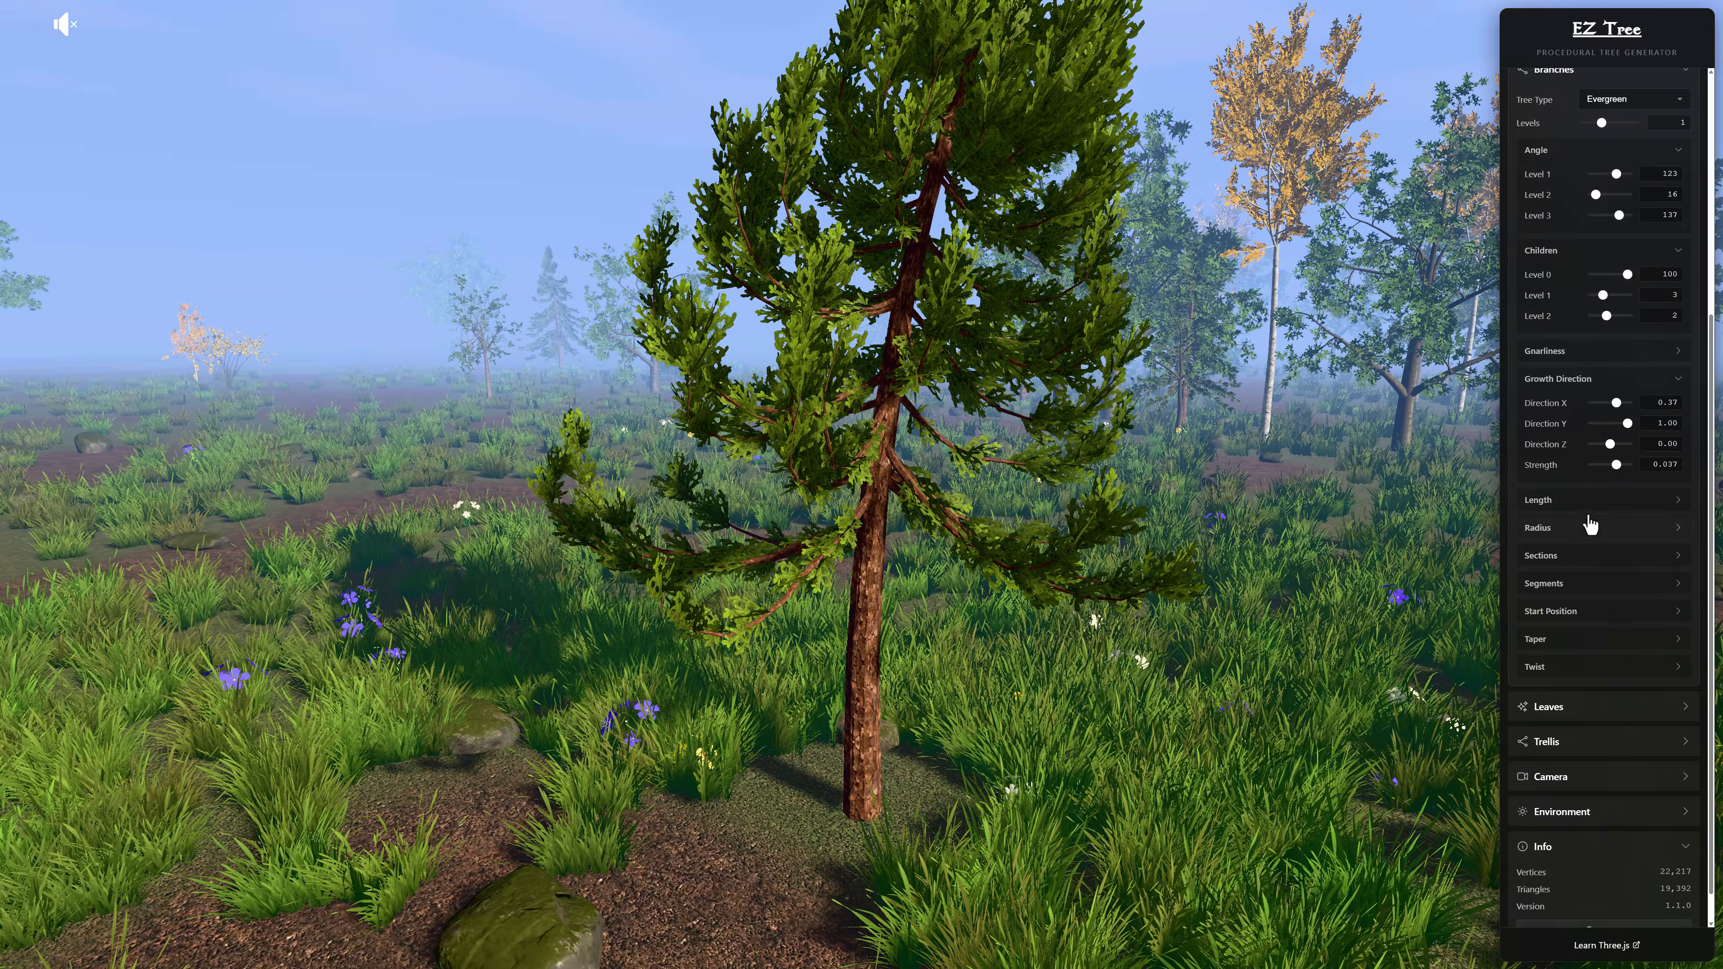
- Set the level 0 branch twist to 0.08
{"action": "scroll", "coordinate": [1587, 526], "scroll_direction": "down", "scroll_amount": 1}
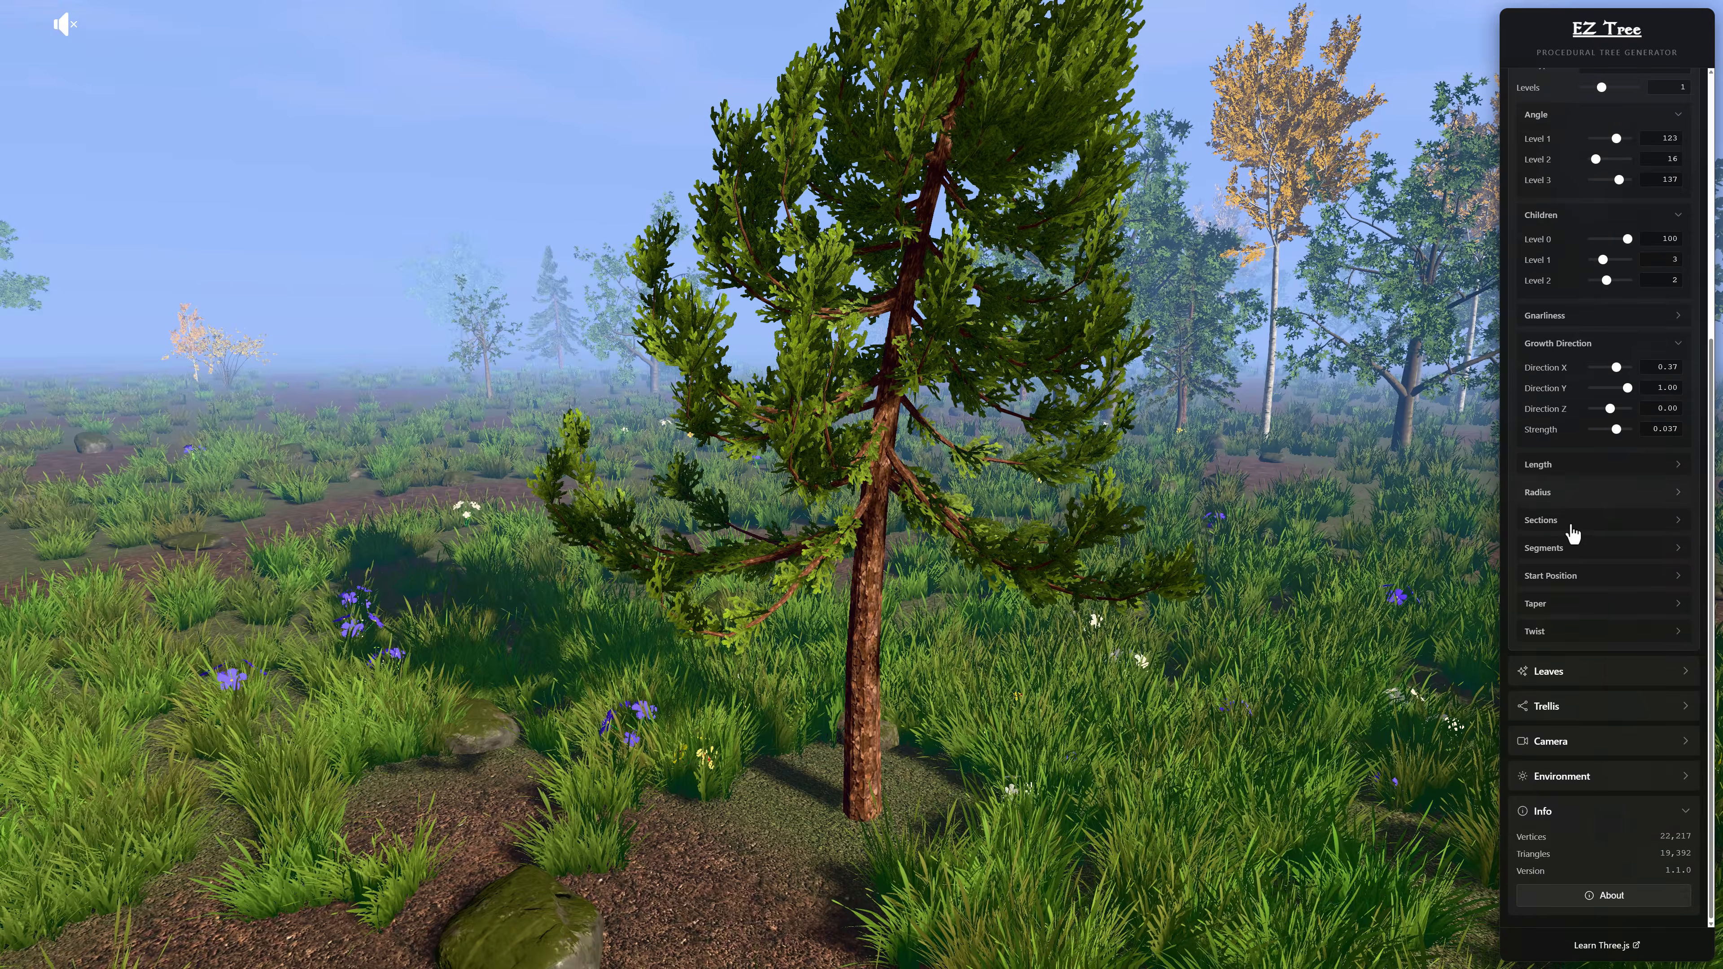
{"action": "left_click", "coordinate": [1561, 631]}
{"action": "left_click_drag", "start_coordinate": [1609, 656], "coordinate": [1614, 656]}
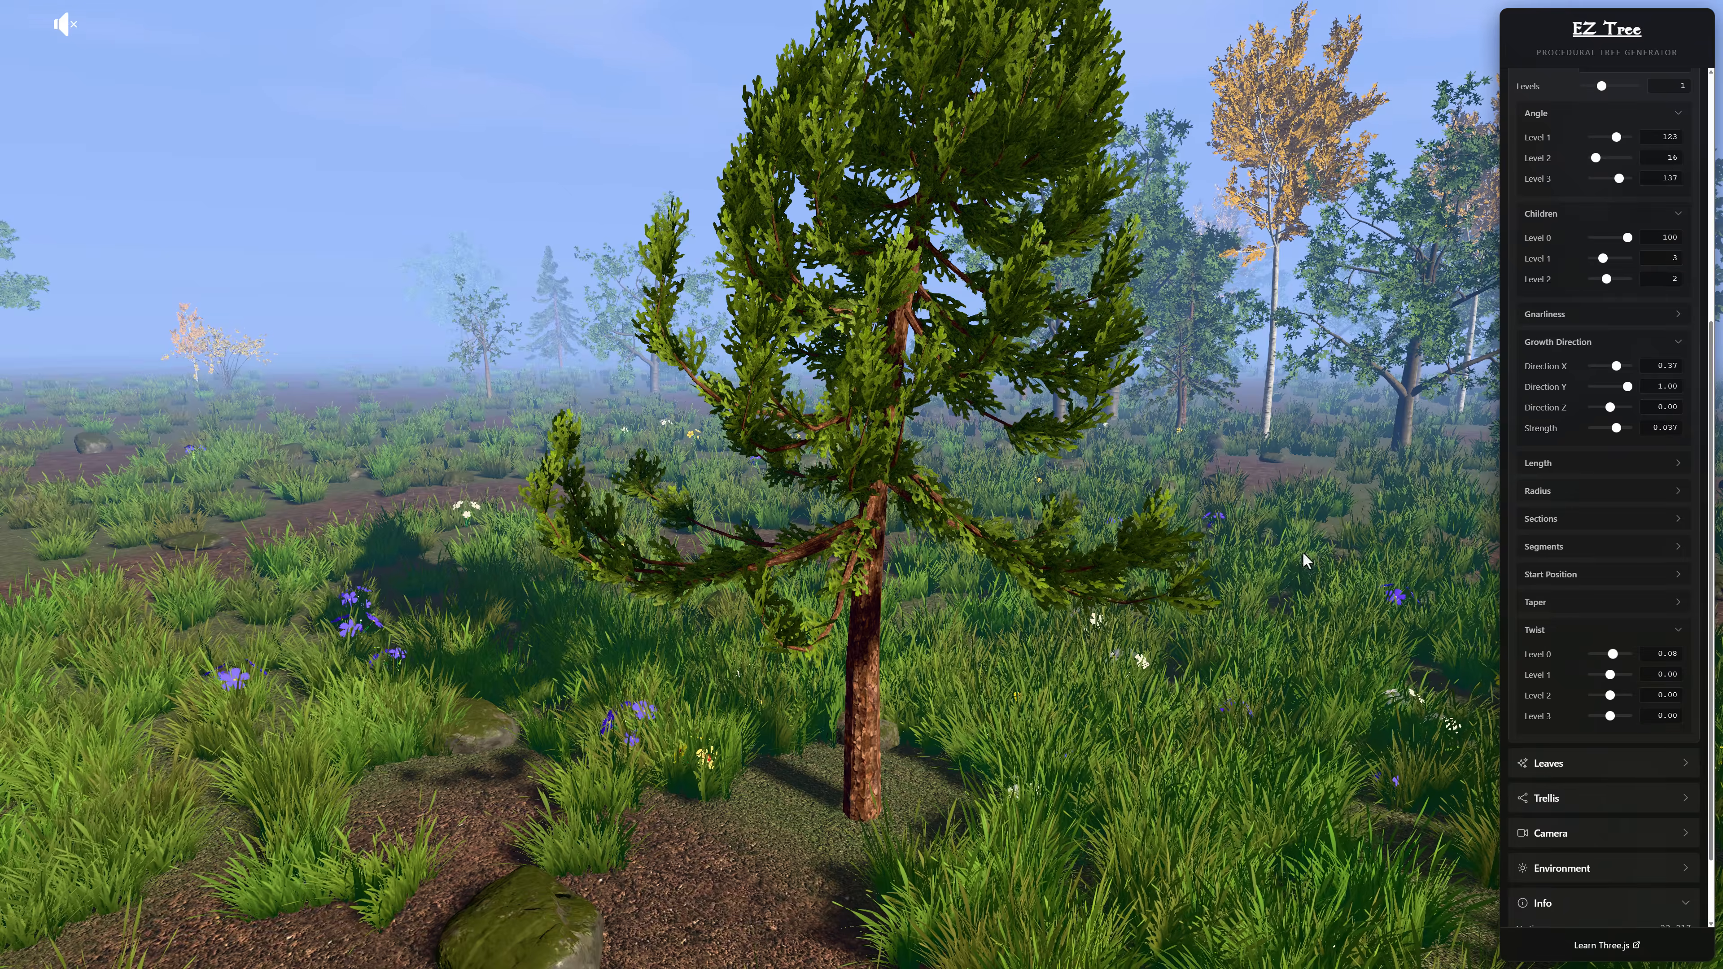
- Try the Oak, Aspen and Ash leaf types on the tree and return the leaves to Pine
{"action": "scroll", "coordinate": [1550, 624], "scroll_direction": "down", "scroll_amount": 2}
{"action": "left_click", "coordinate": [1549, 670]}
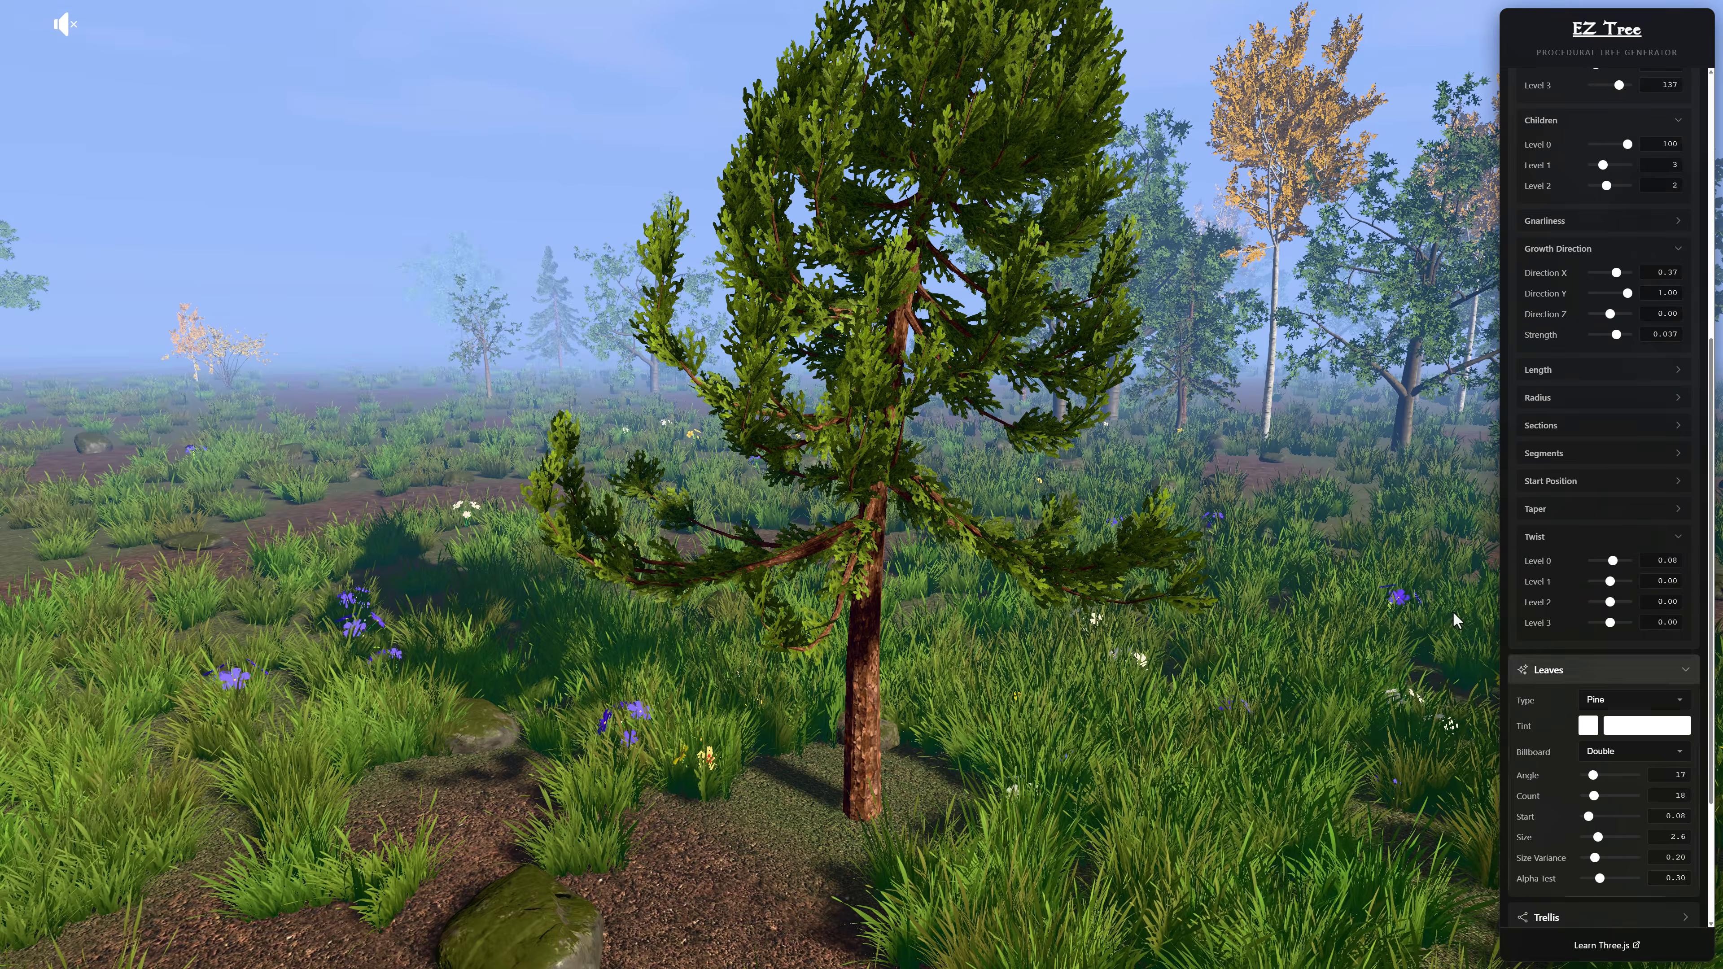
{"action": "scroll", "coordinate": [1560, 645], "scroll_direction": "down", "scroll_amount": 4}
{"action": "left_click", "coordinate": [1613, 499]}
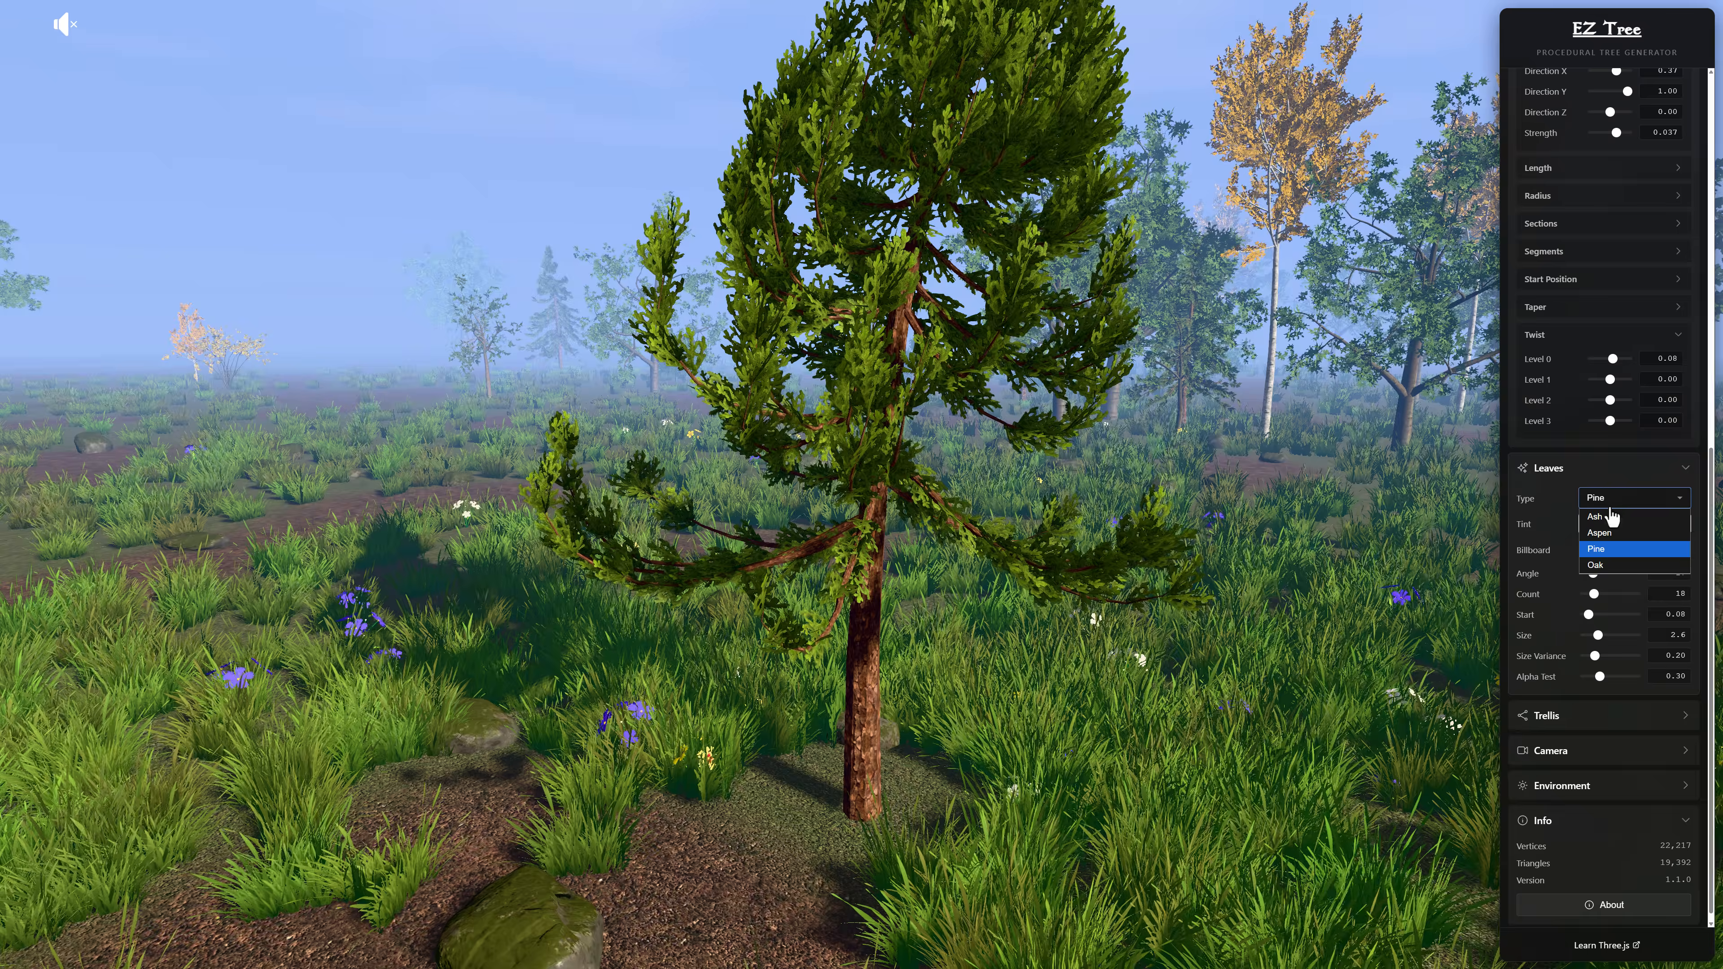
{"action": "left_click", "coordinate": [1616, 567]}
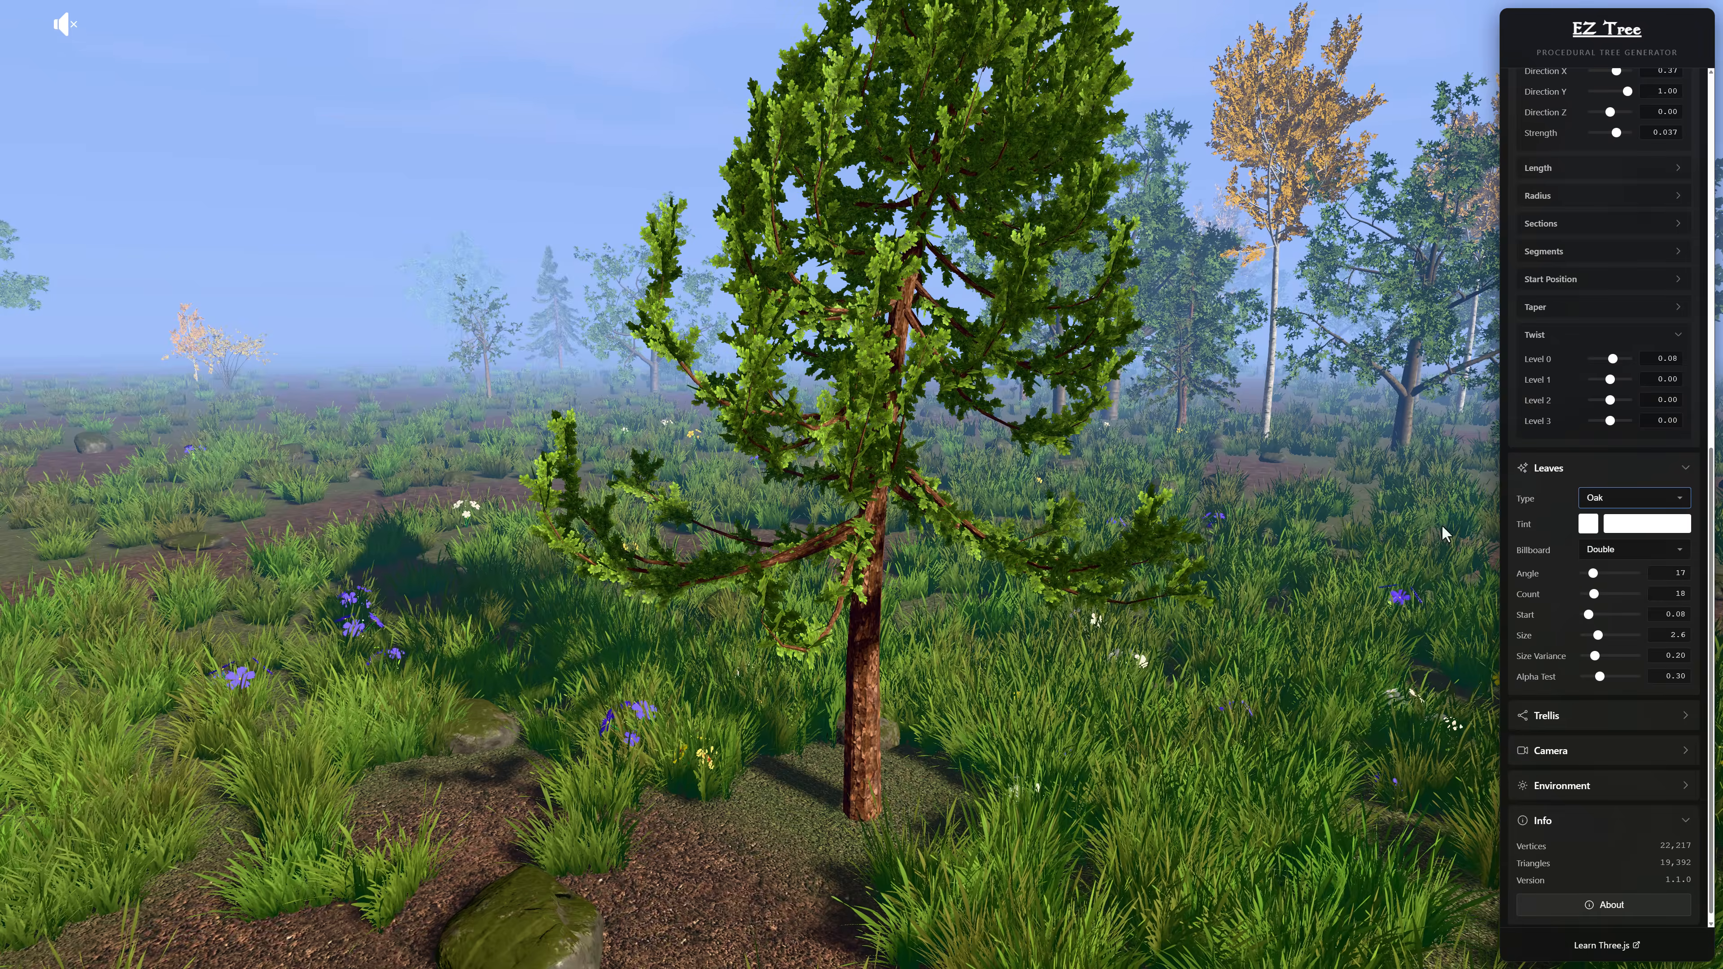
{"action": "left_click", "coordinate": [1635, 502]}
{"action": "left_click", "coordinate": [1631, 535]}
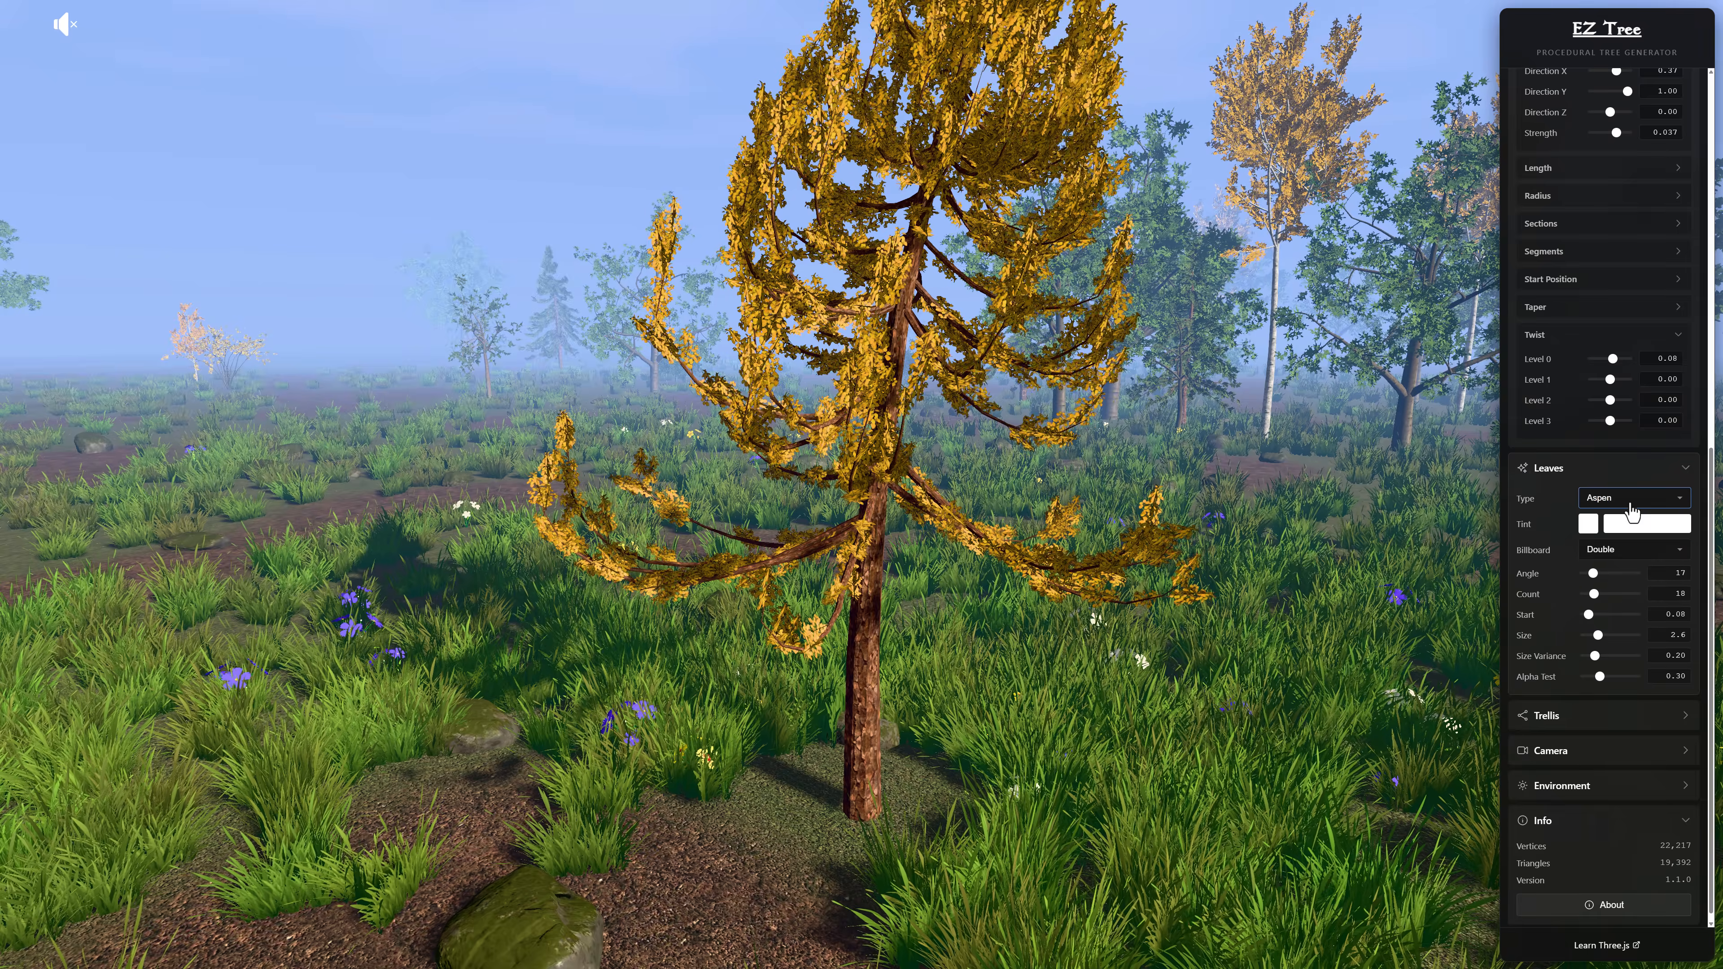
{"action": "left_click", "coordinate": [1629, 500]}
{"action": "left_click", "coordinate": [1629, 516]}
{"action": "left_click", "coordinate": [1627, 500]}
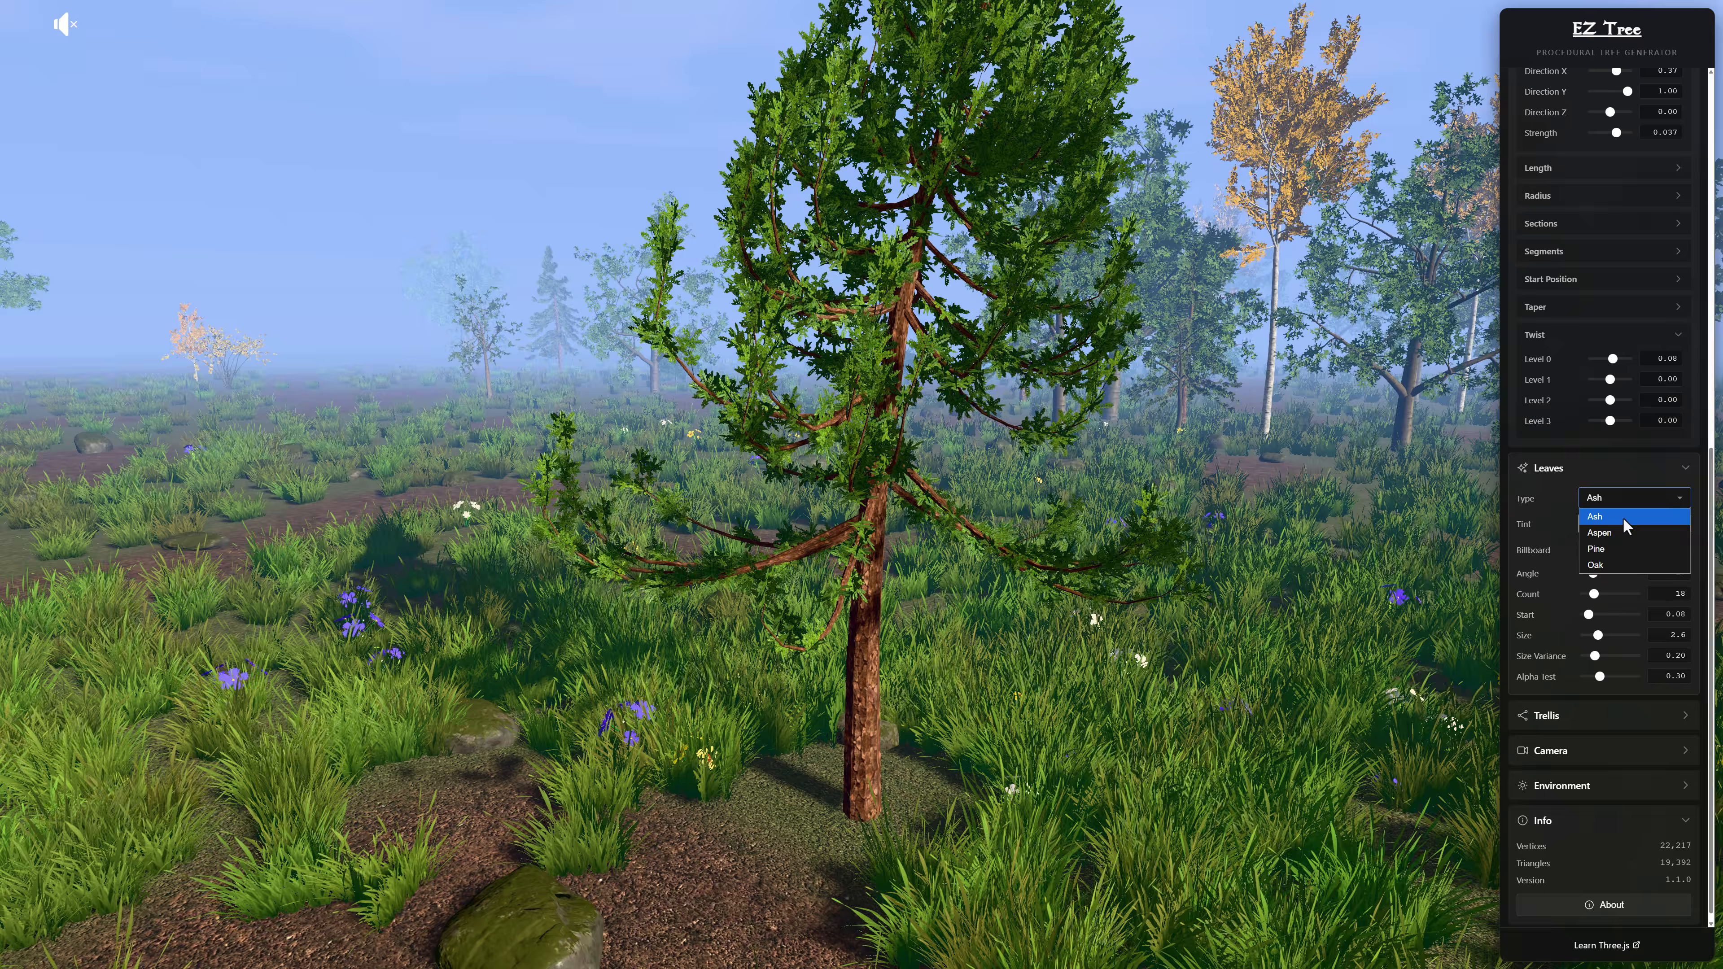
{"action": "left_click", "coordinate": [1619, 548]}
- Try the Single billboard mode for the leaves and return it to Double
{"action": "left_click", "coordinate": [1622, 551]}
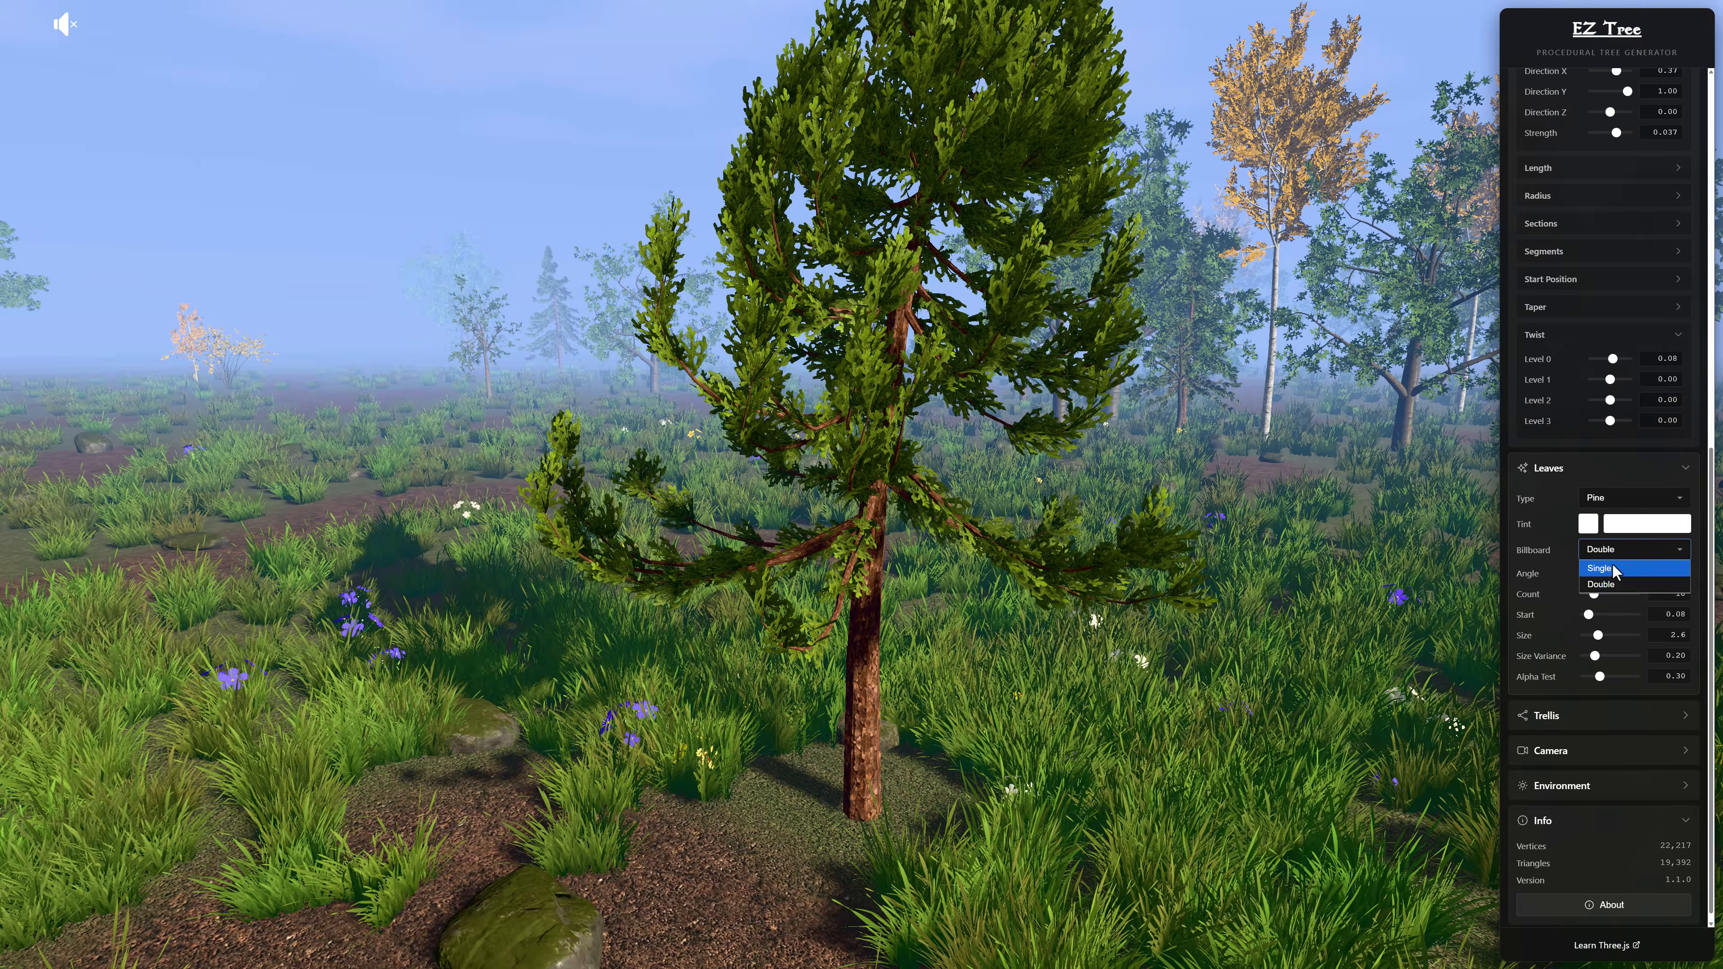
{"action": "left_click", "coordinate": [1617, 568]}
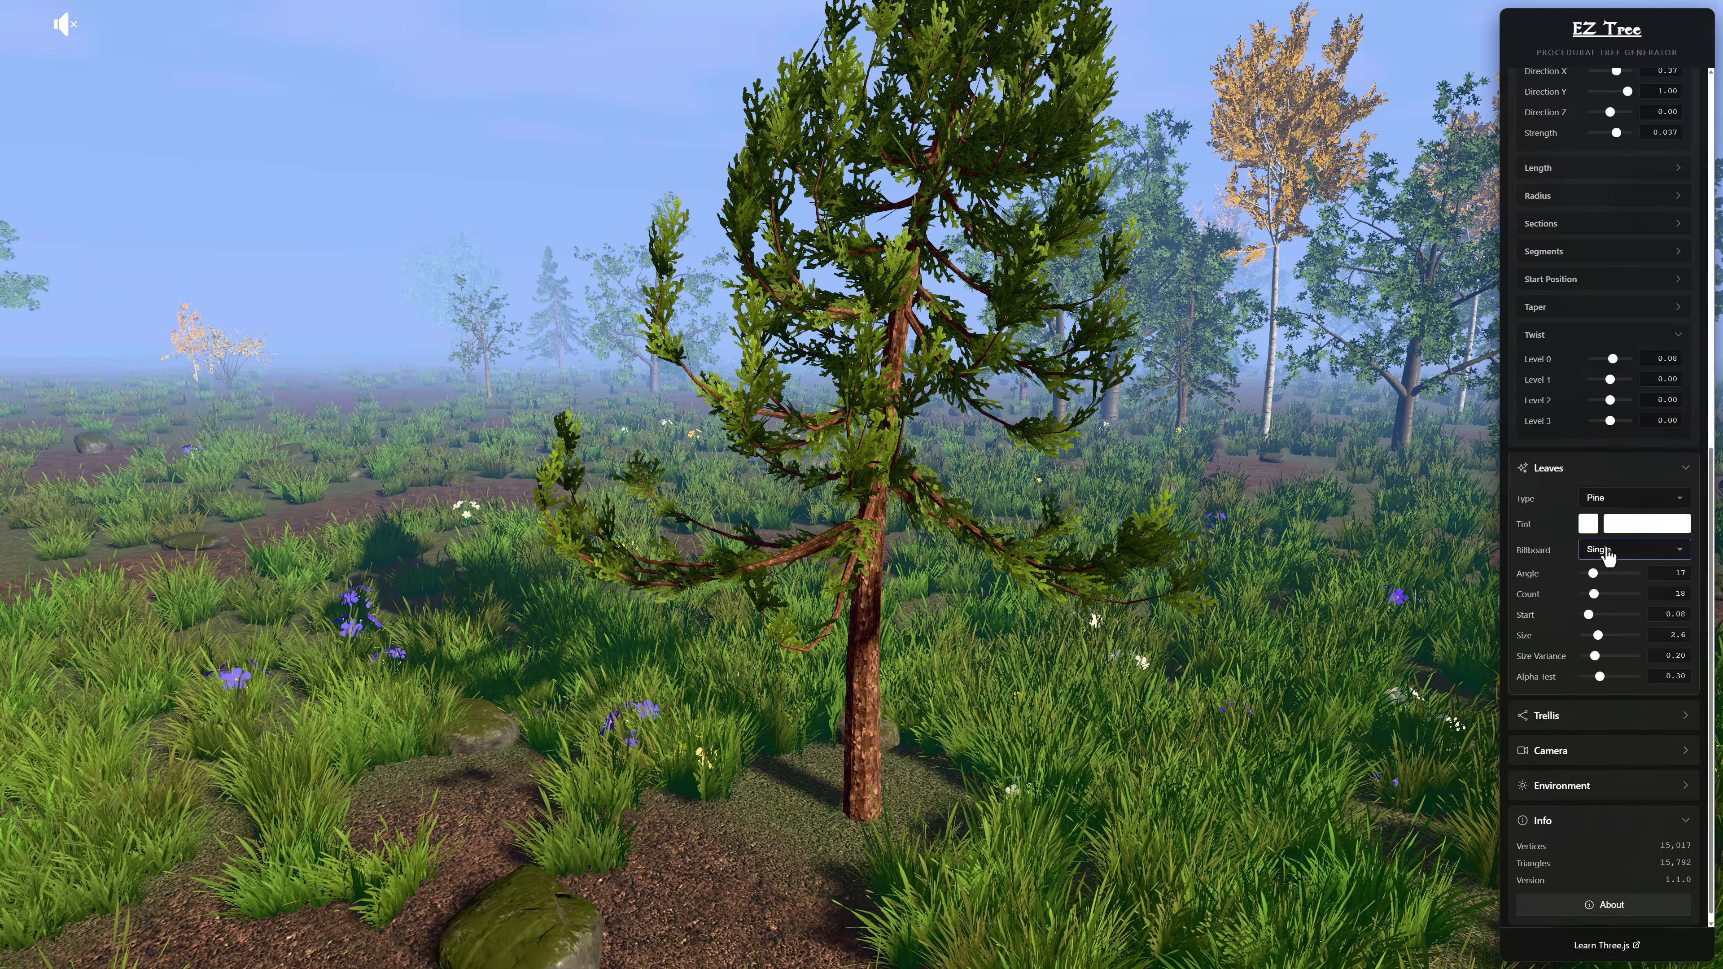
{"action": "left_click", "coordinate": [1609, 555]}
{"action": "left_click", "coordinate": [1625, 583]}
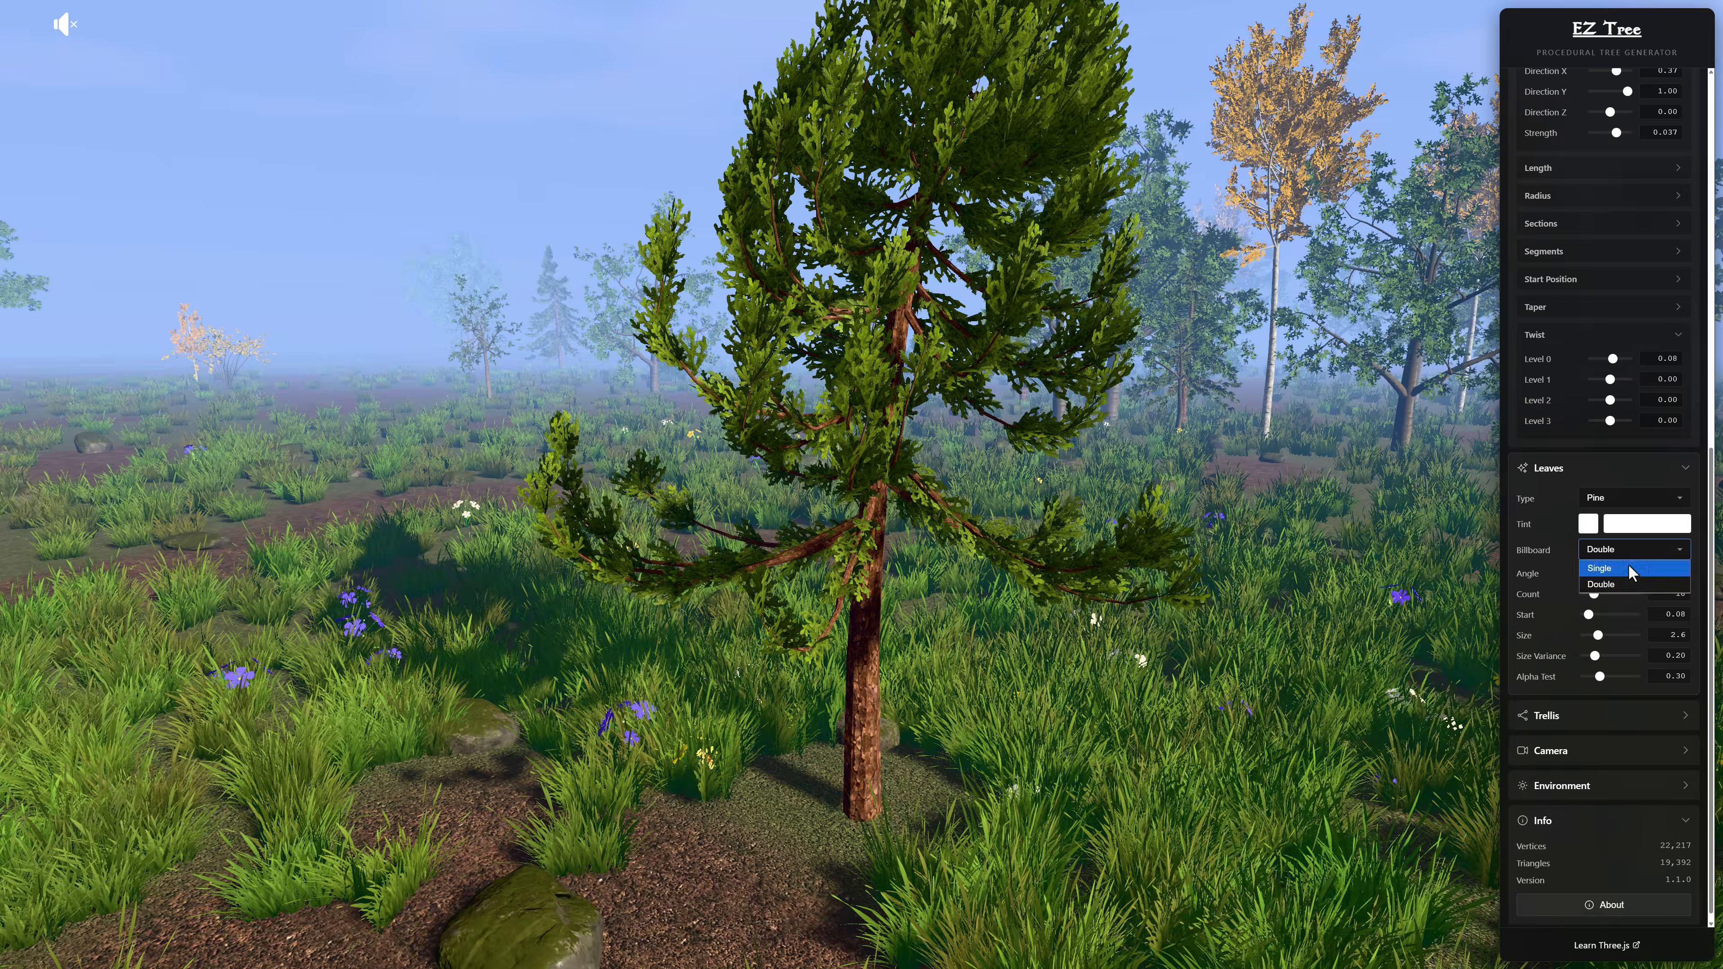
{"action": "left_click", "coordinate": [1628, 568]}
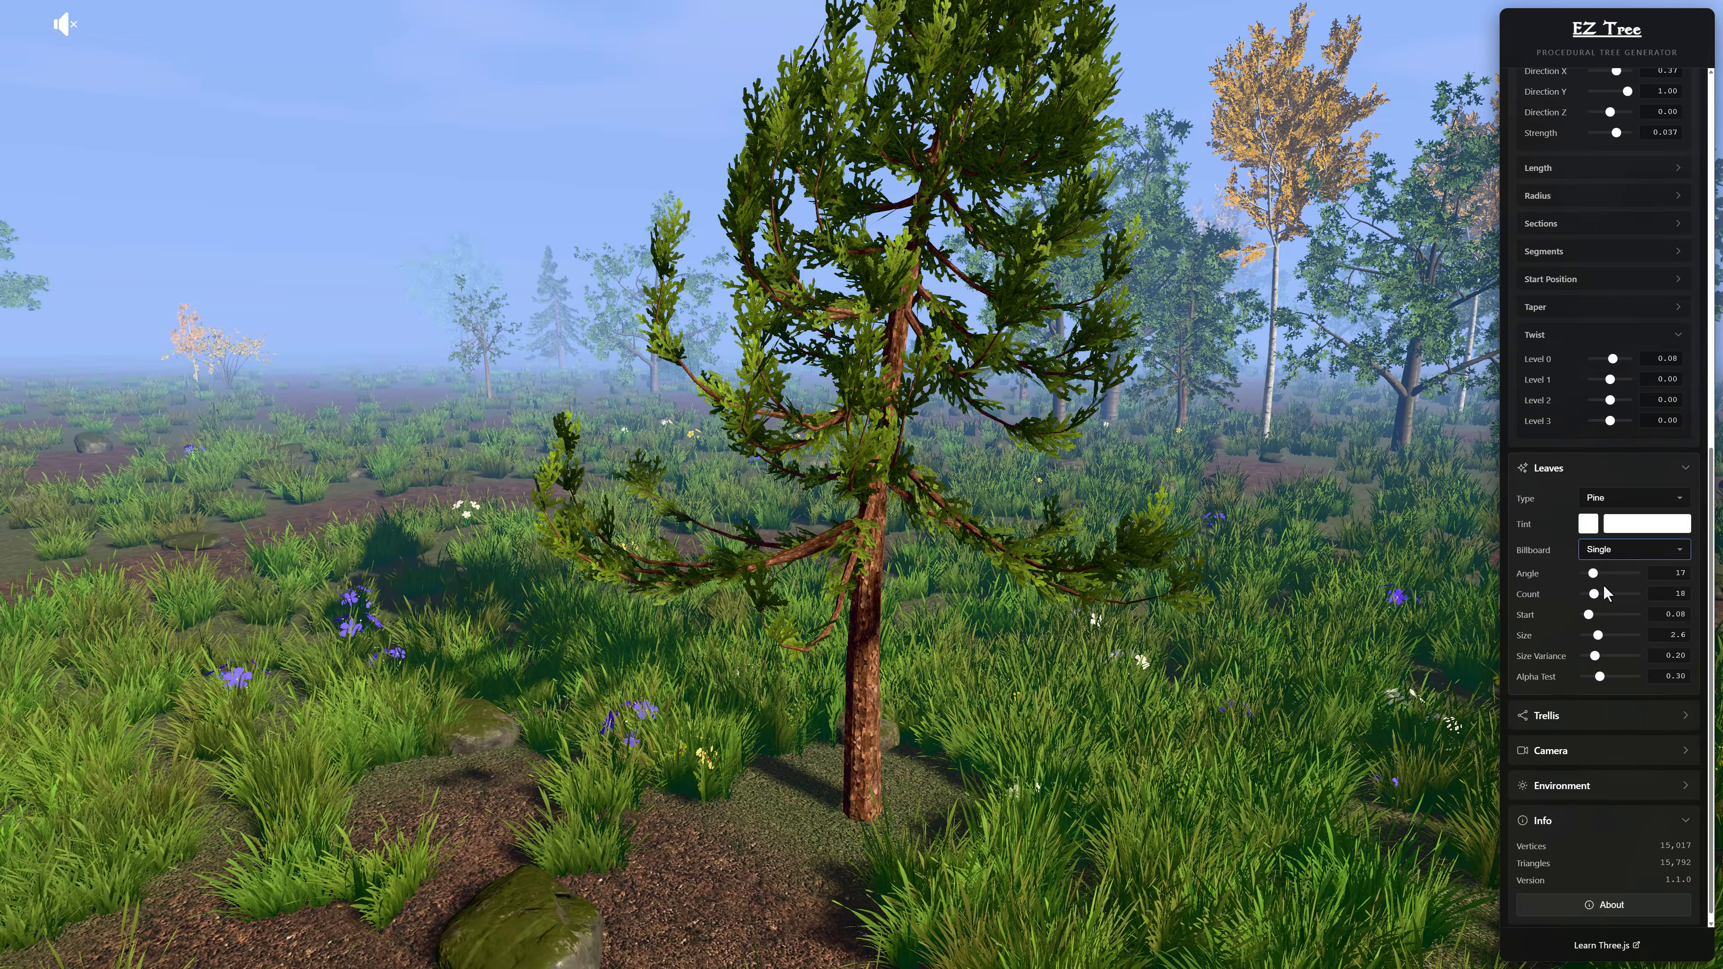
{"action": "left_click", "coordinate": [1619, 585]}
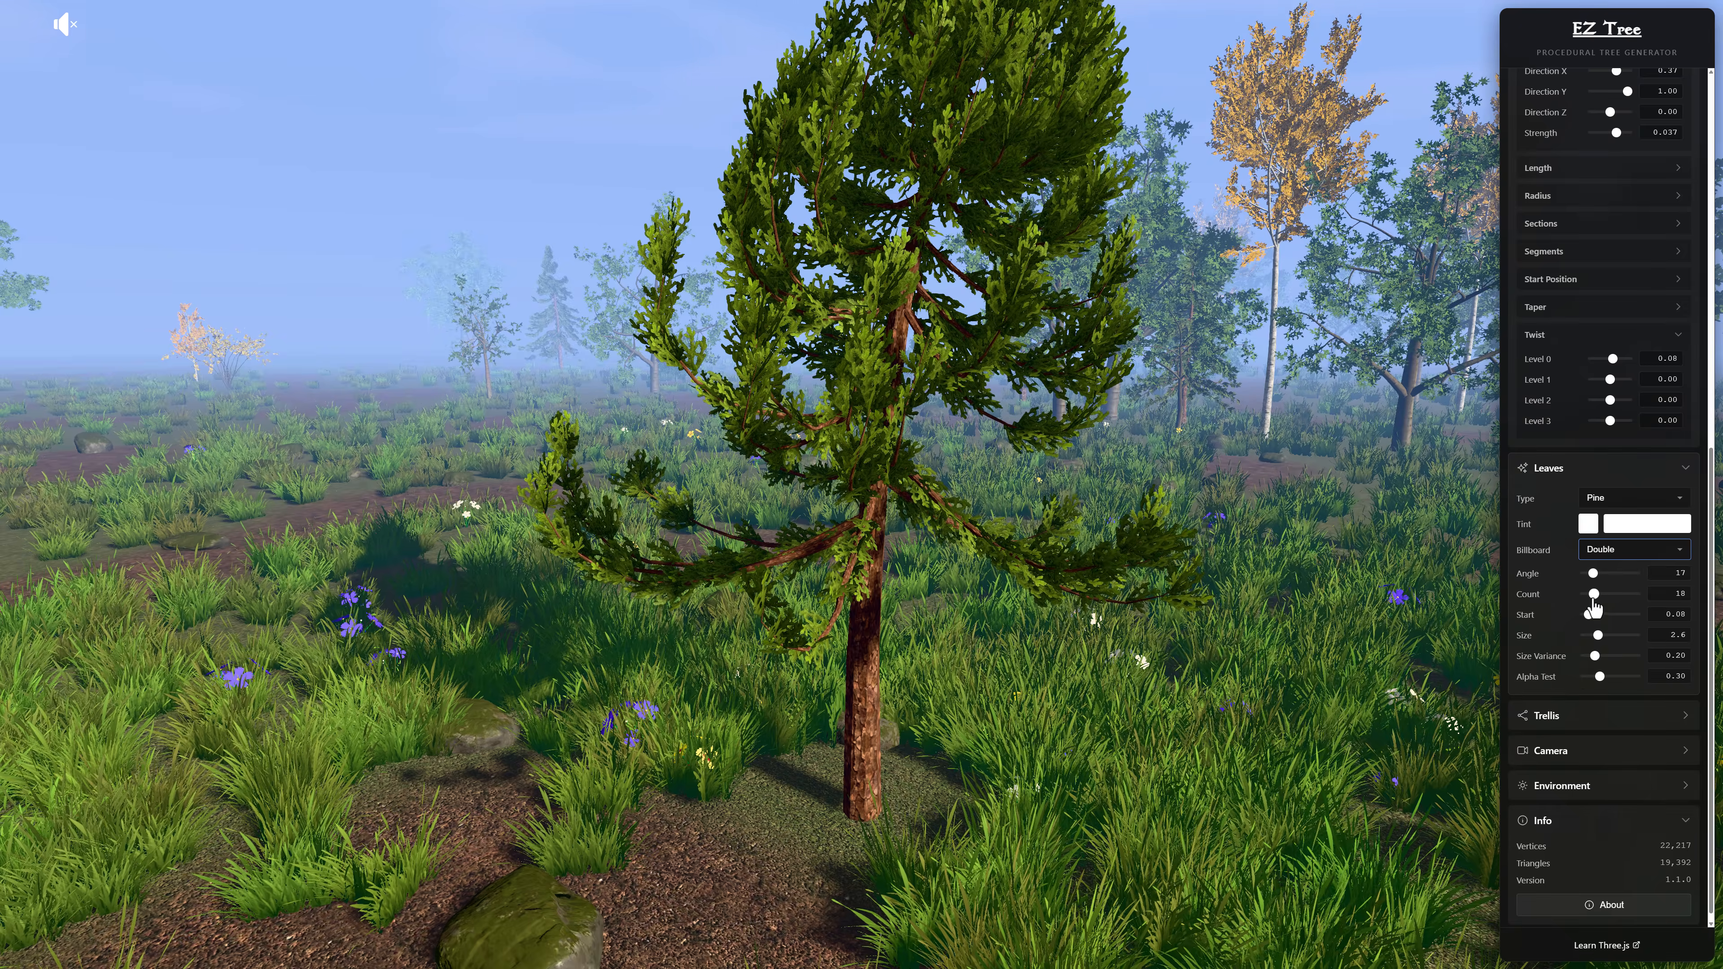
- Try a leaf count of 87, reduce it to 7, and open the trellis settings
{"action": "left_click_drag", "start_coordinate": [1595, 595], "coordinate": [1629, 594]}
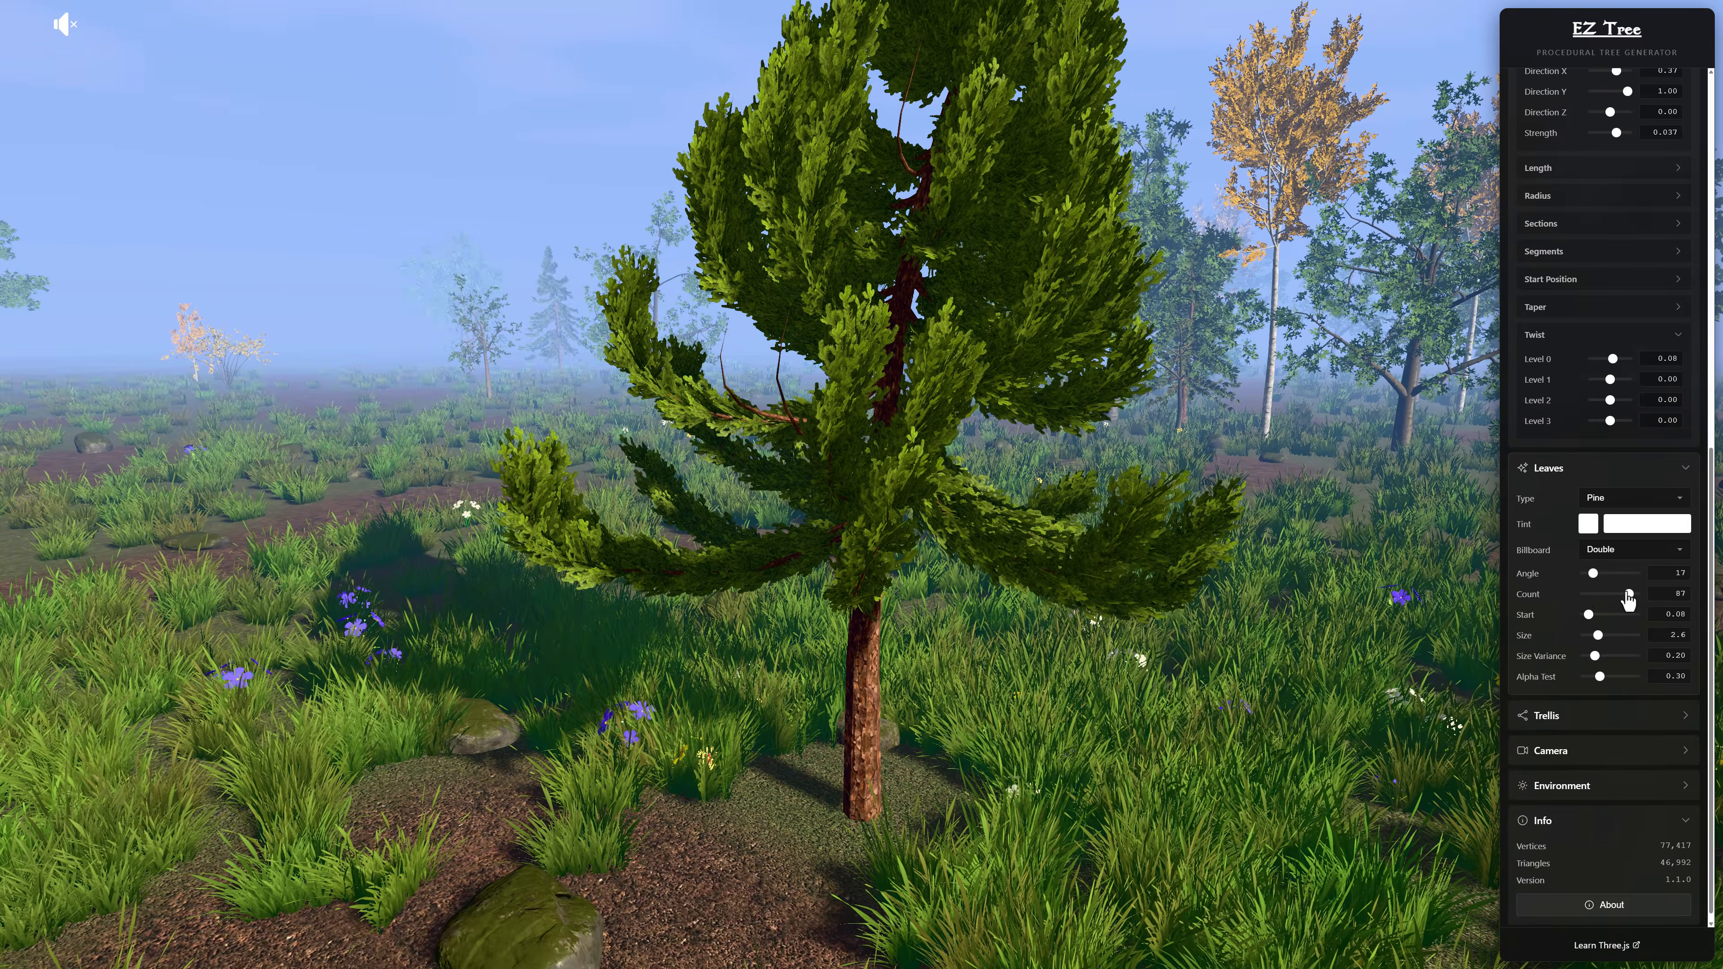
{"action": "left_click_drag", "start_coordinate": [1629, 595], "coordinate": [1588, 594]}
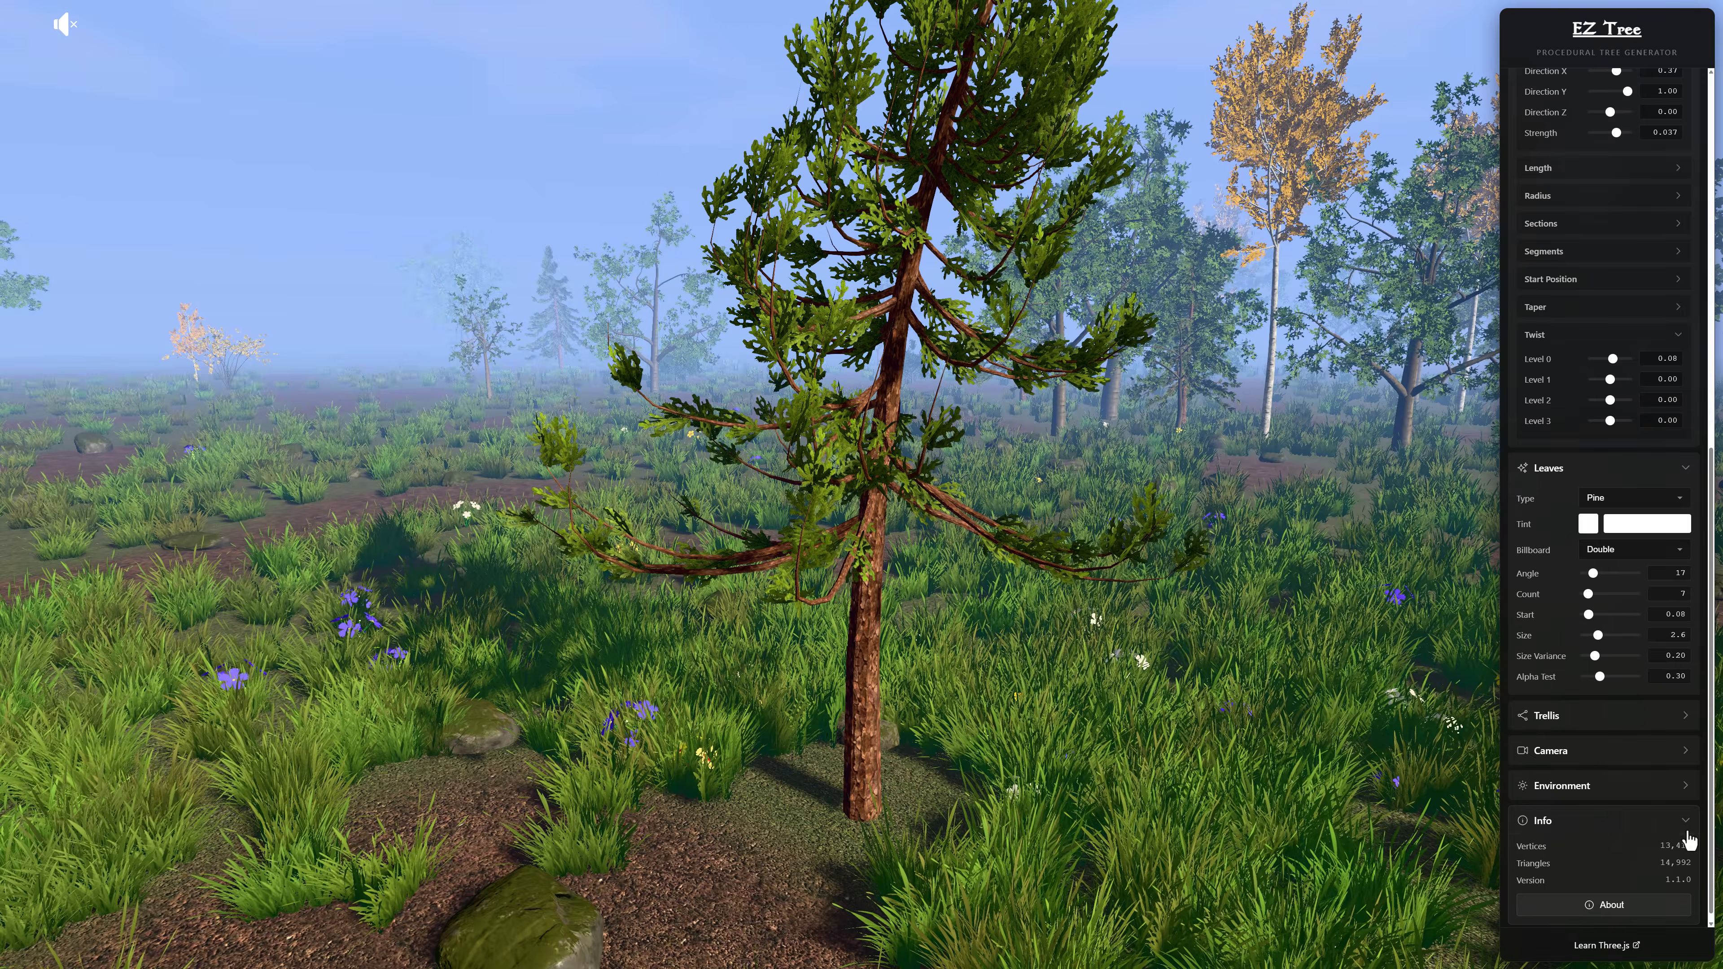
{"action": "left_click", "coordinate": [1573, 716]}
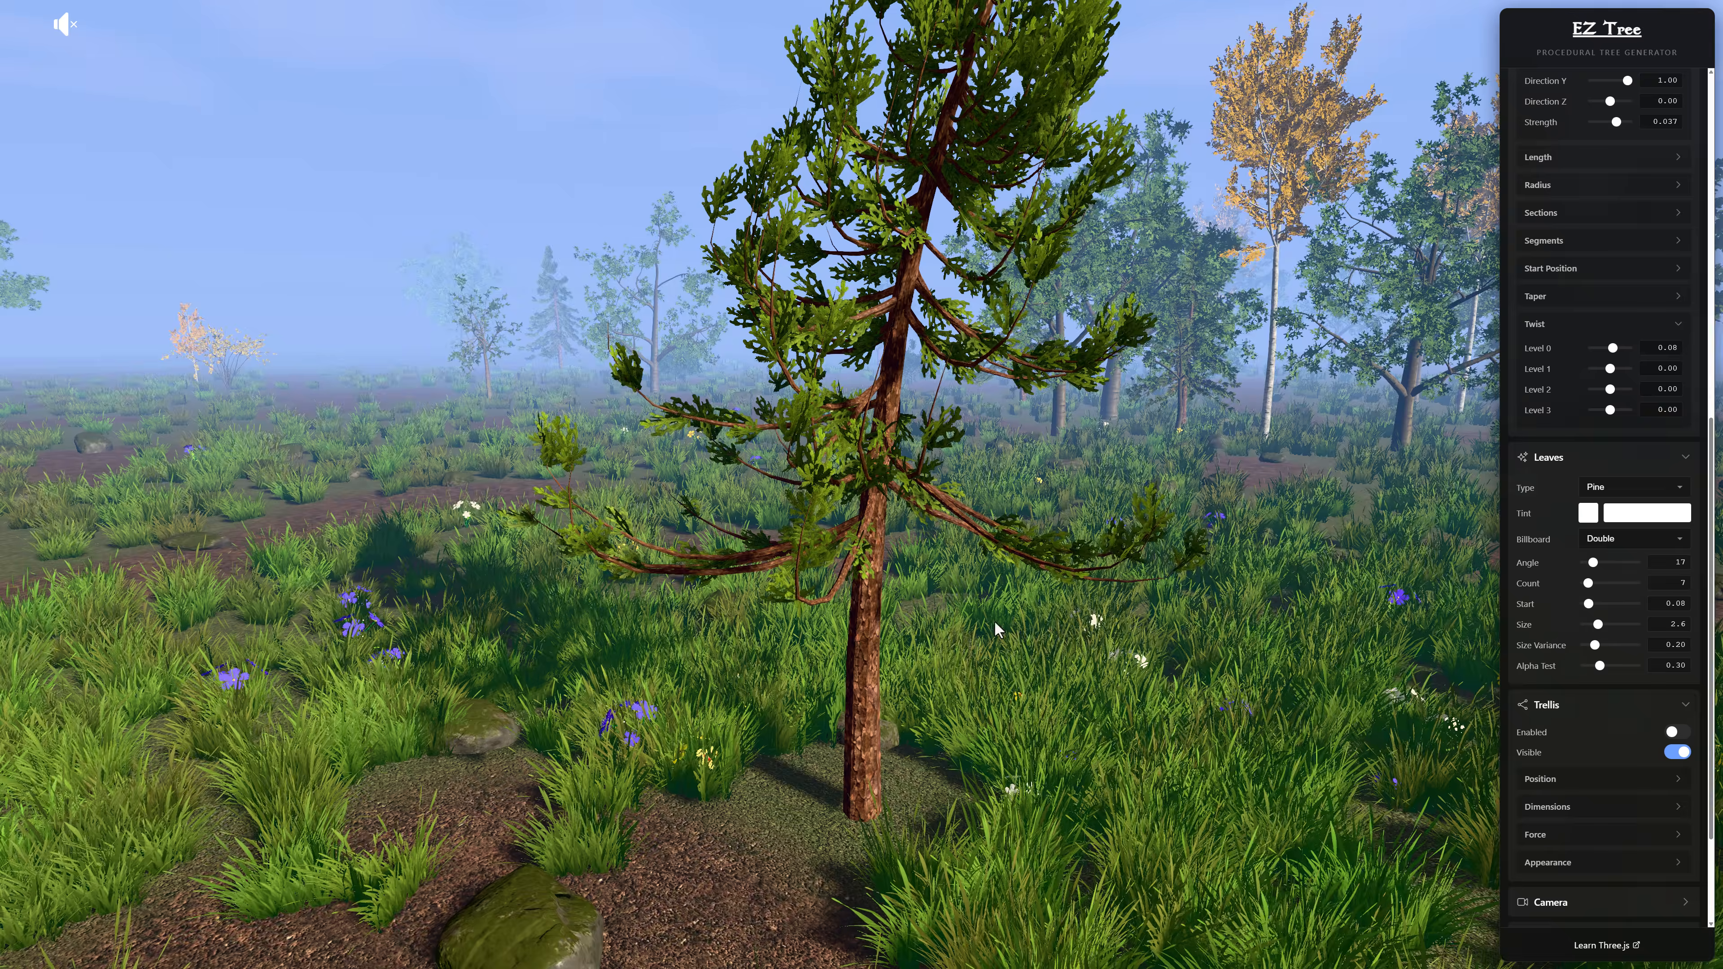
- Load the Bush 1 preset and centre the bush in the view
{"action": "scroll", "coordinate": [1606, 163], "scroll_direction": "up", "scroll_amount": 10}
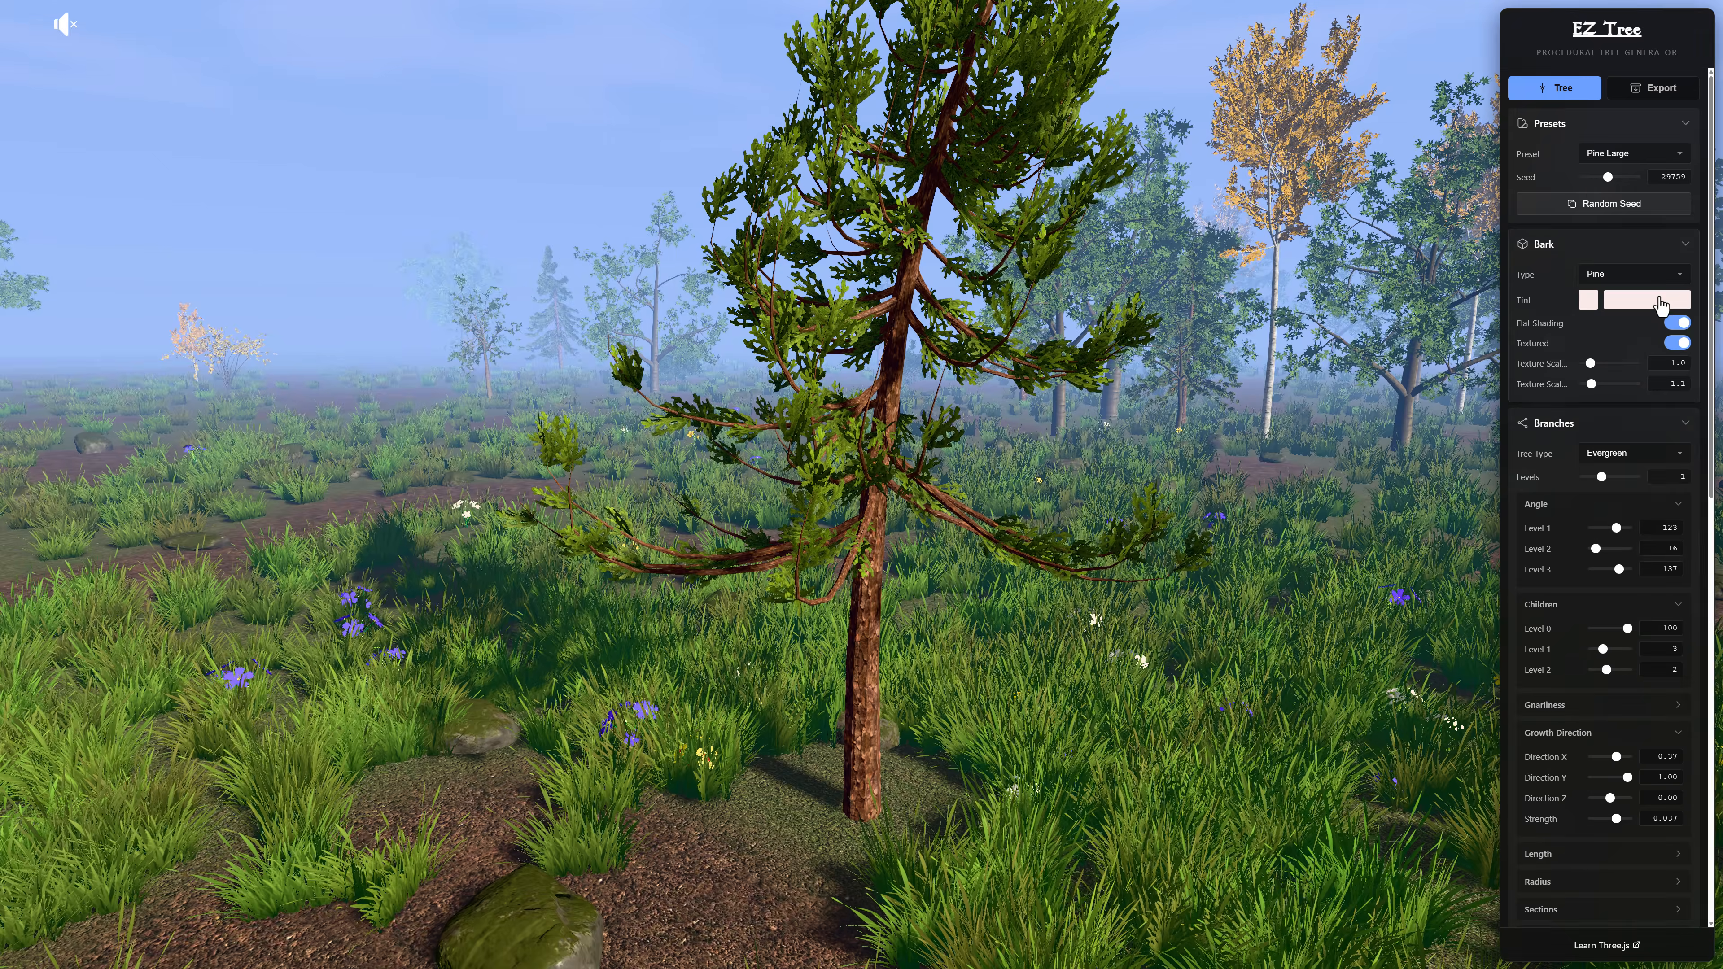
{"action": "left_click", "coordinate": [1606, 155]}
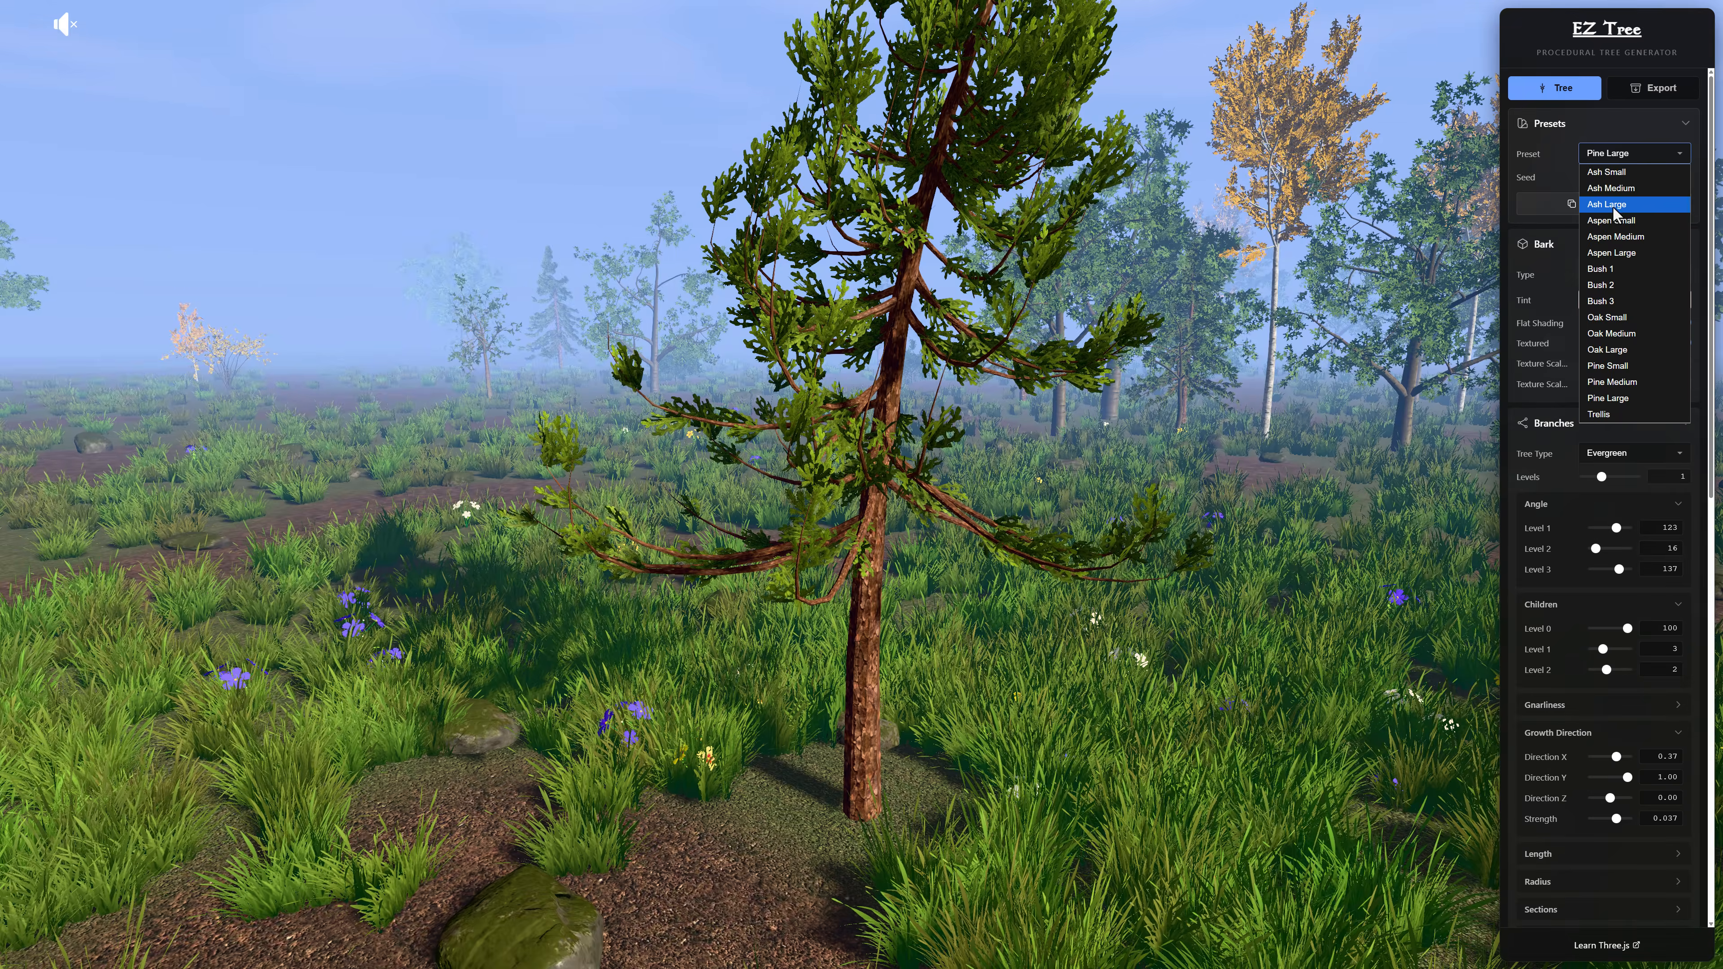
{"action": "left_click", "coordinate": [1615, 268]}
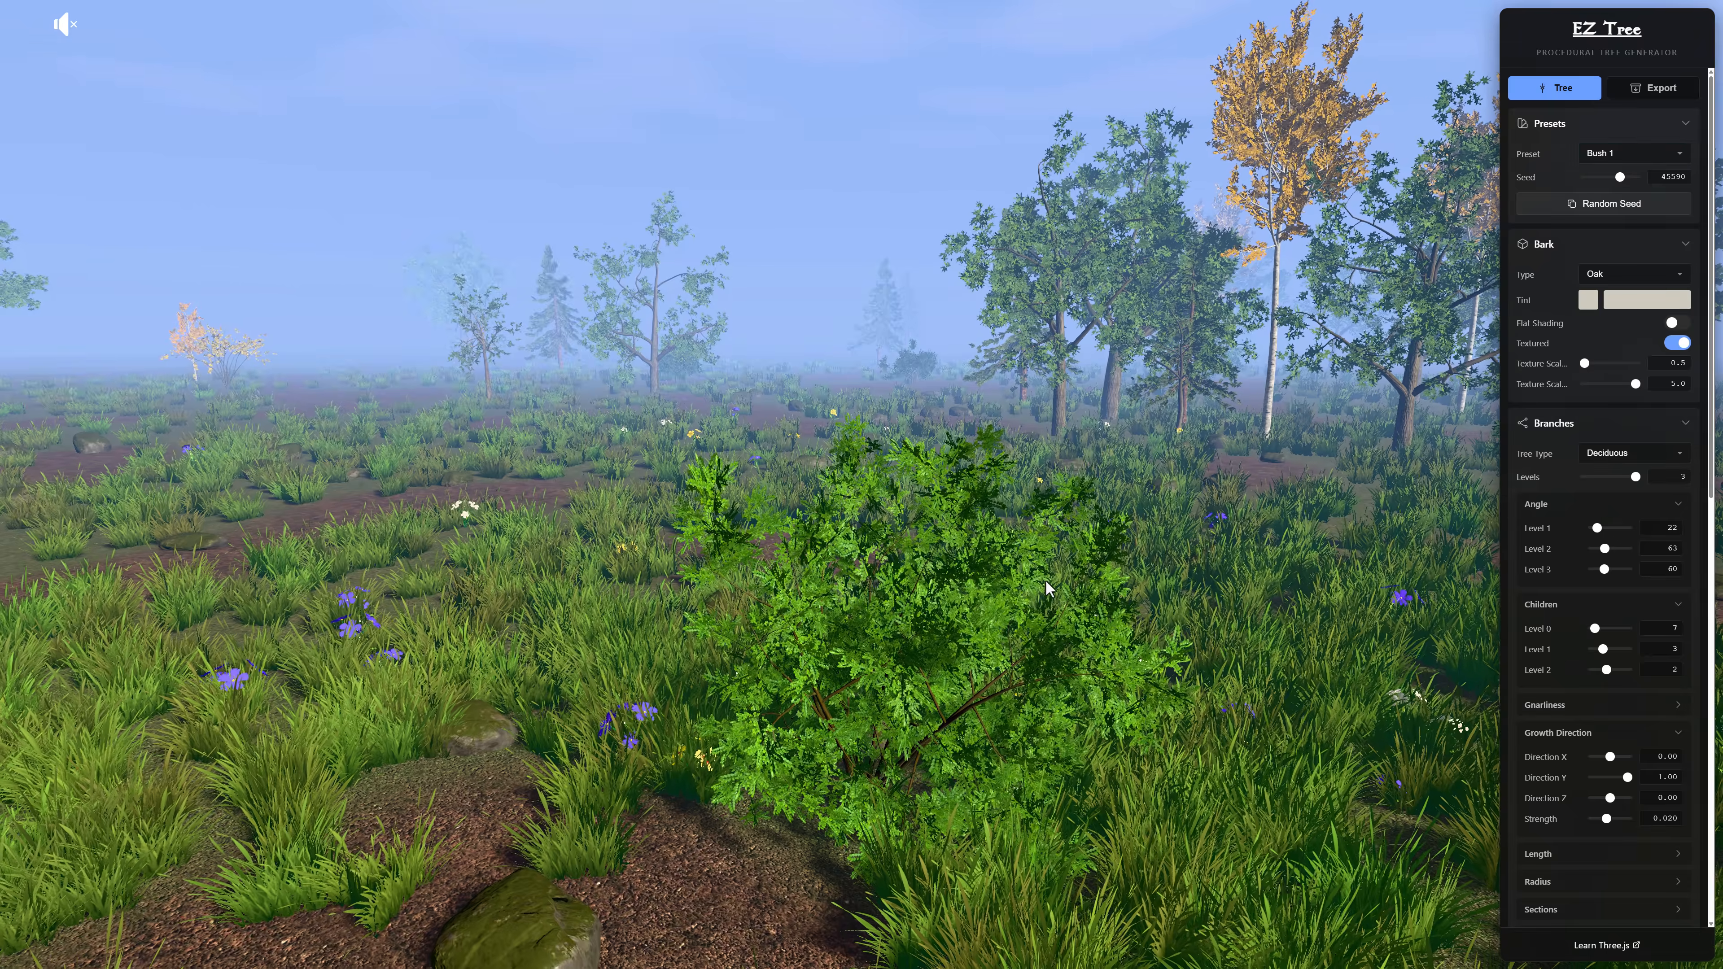
{"action": "right_click_drag", "start_coordinate": [1088, 638], "coordinate": [1063, 597]}
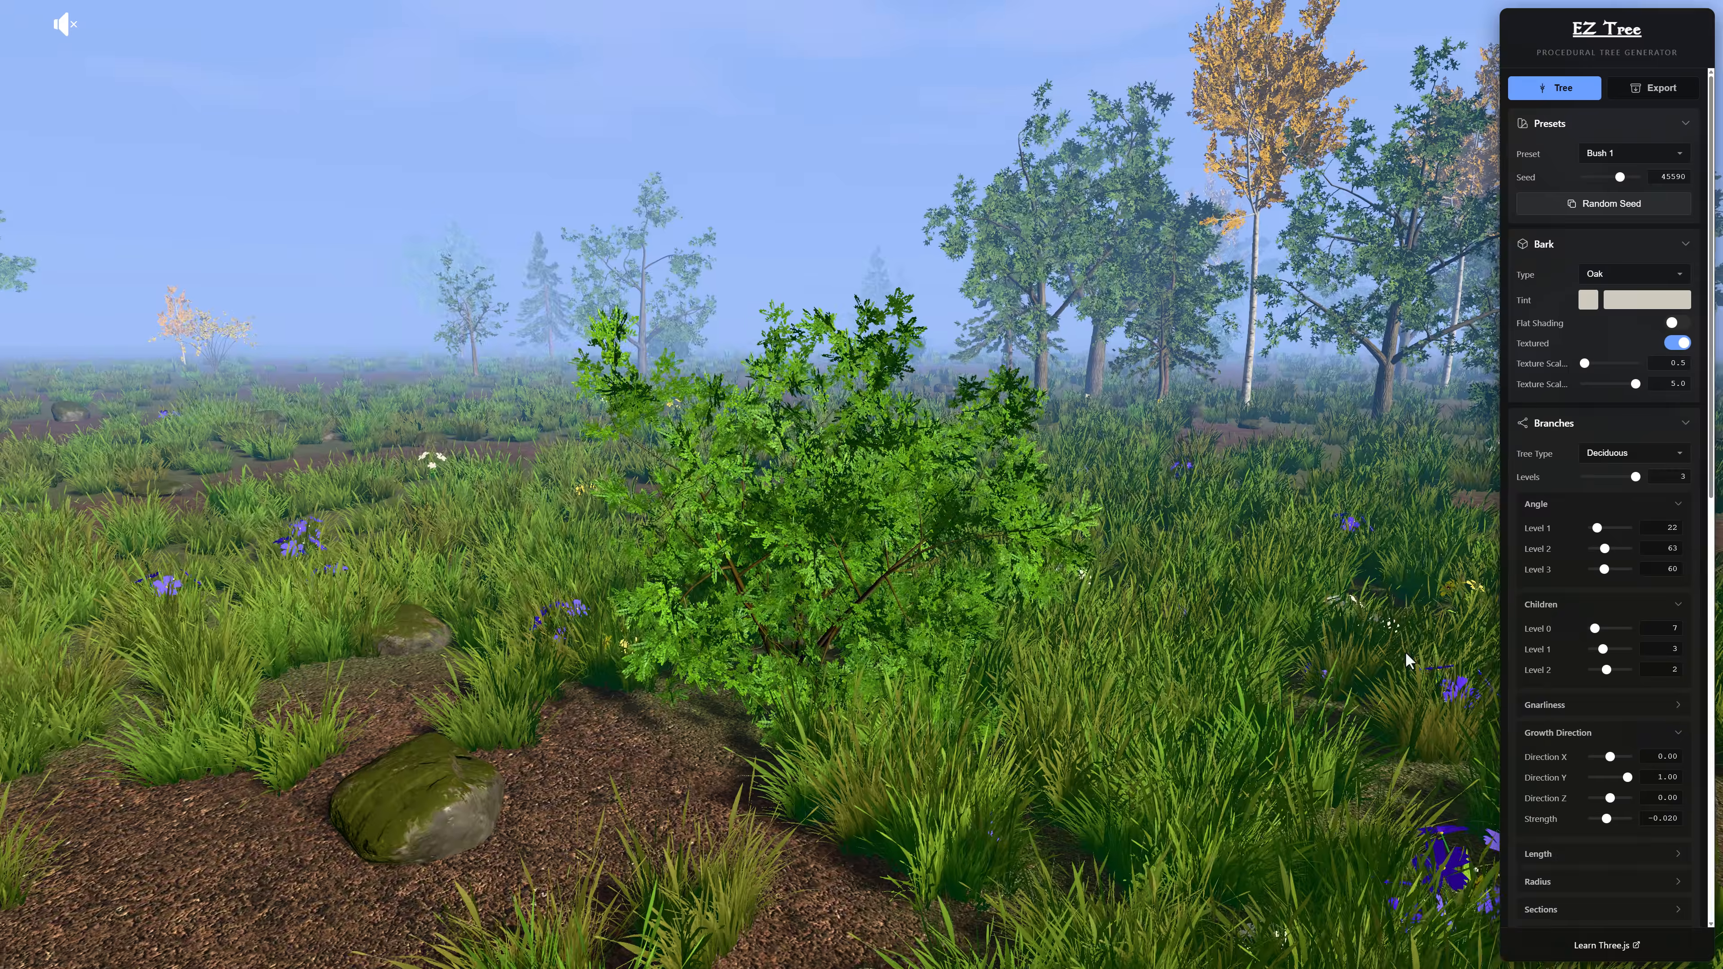
- Enable the bush's trellis with an X position of -3.3 and a force strength of 0.104
{"action": "scroll", "coordinate": [1574, 589], "scroll_direction": "down", "scroll_amount": 10}
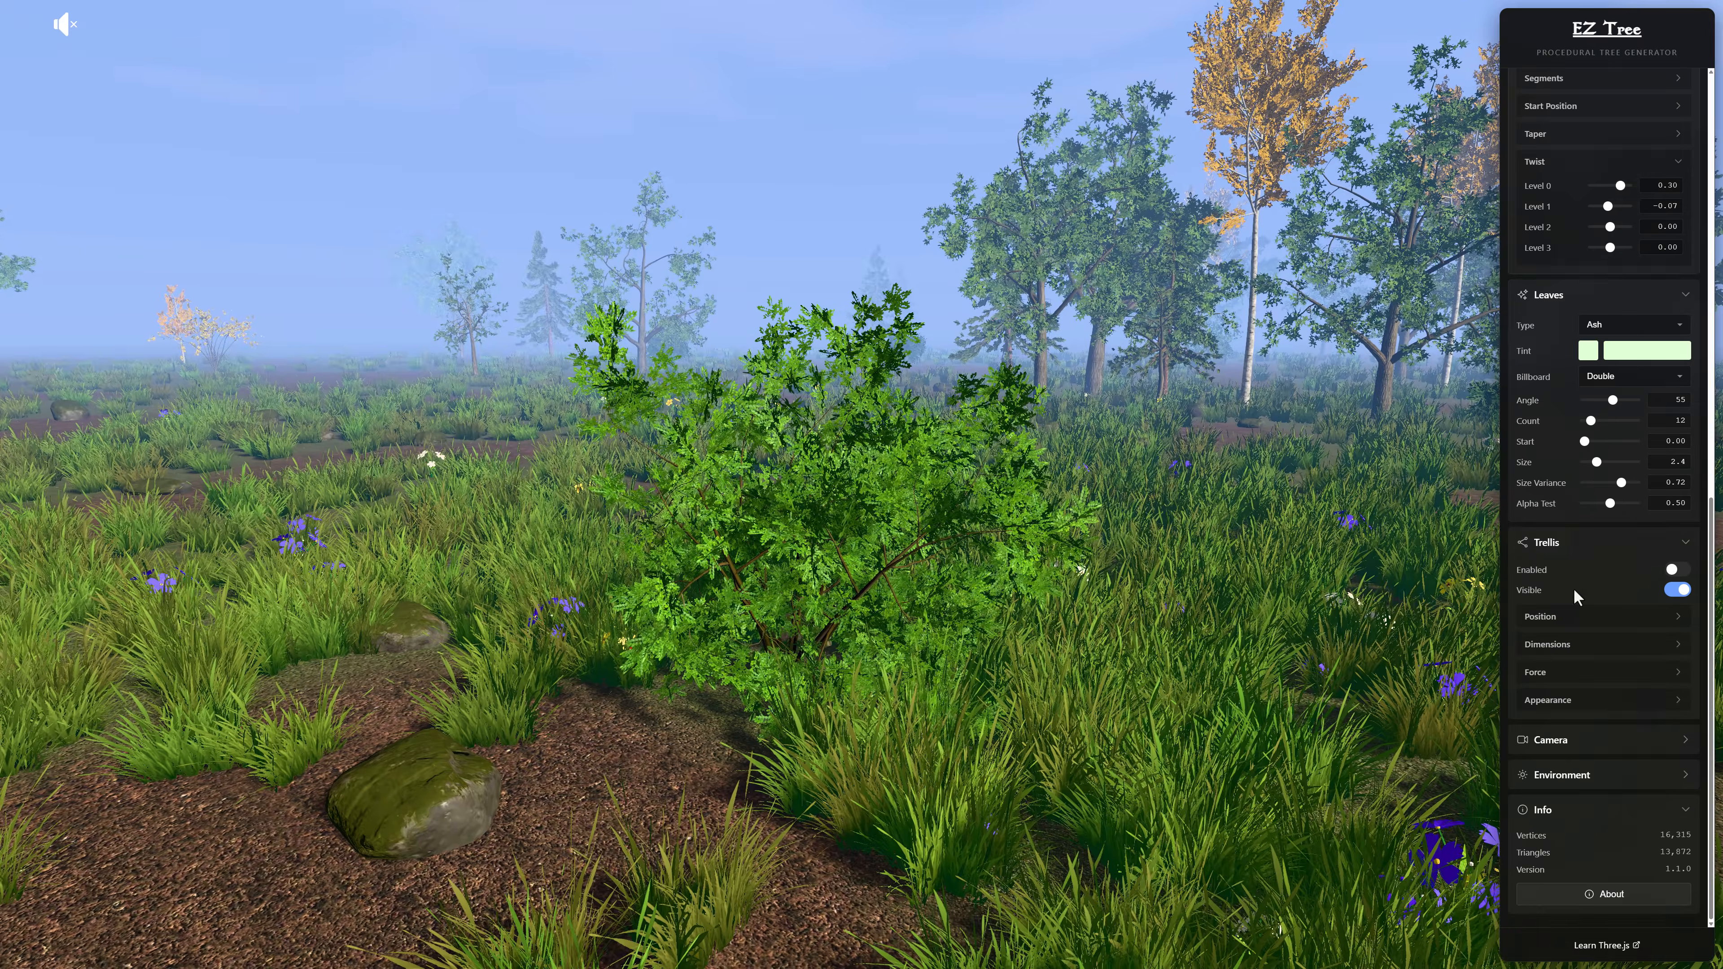
{"action": "left_click", "coordinate": [1671, 569]}
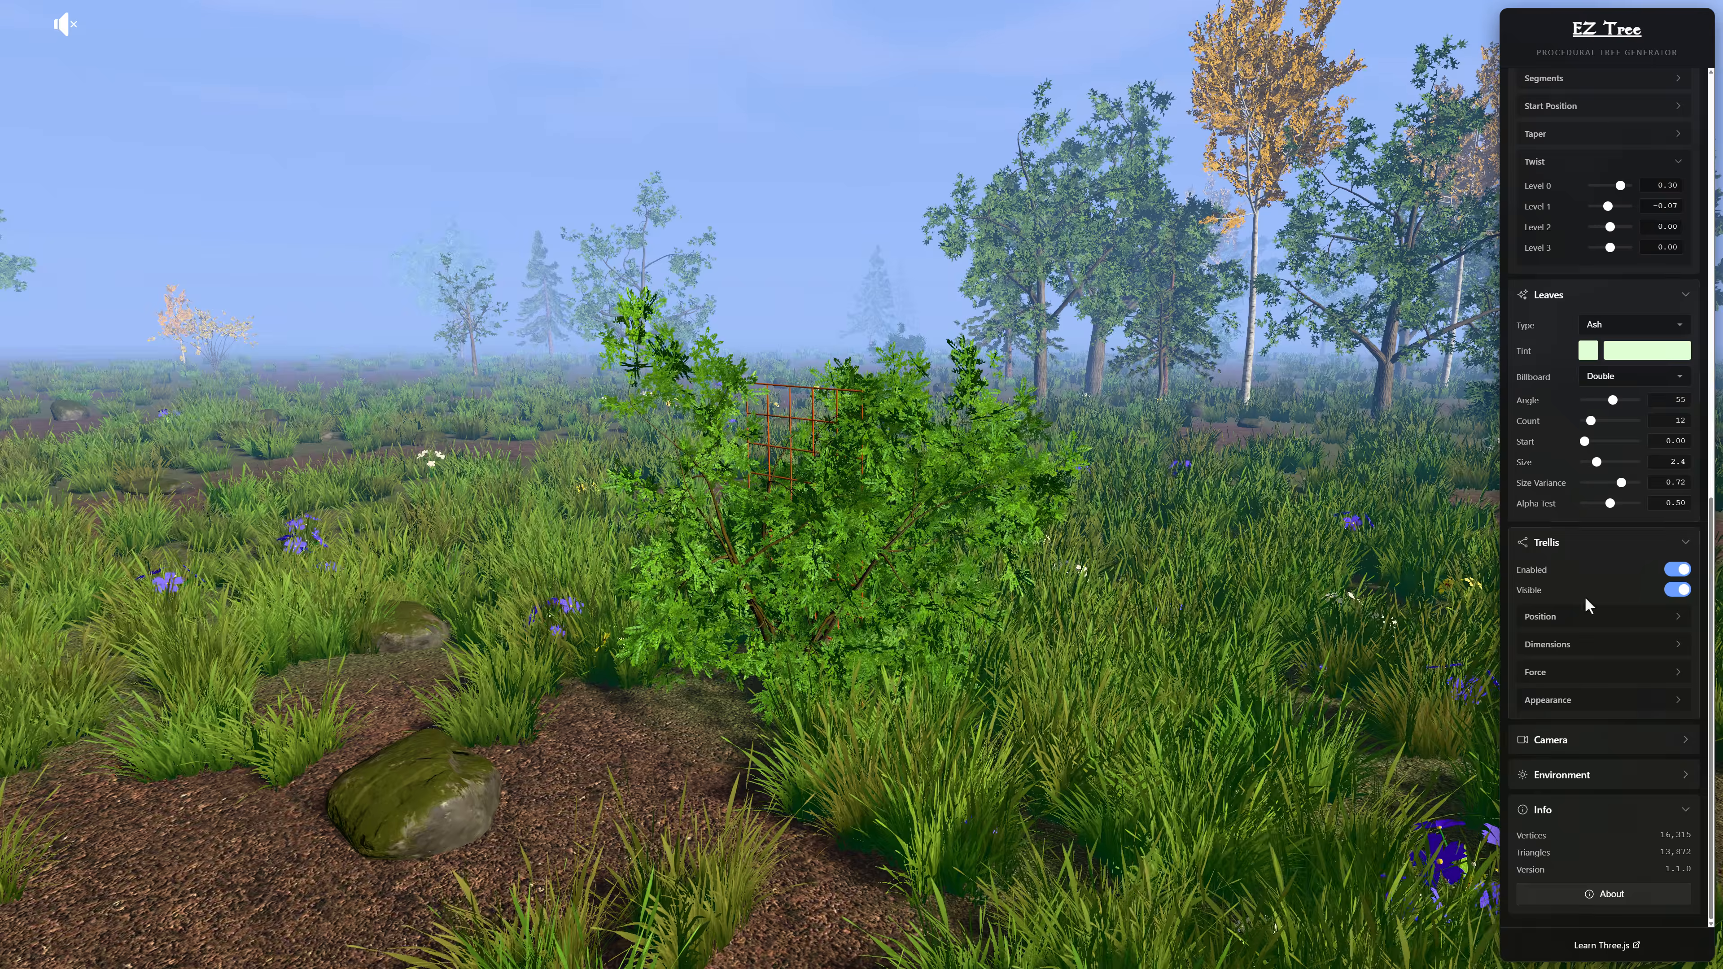
{"action": "left_click", "coordinate": [1581, 625]}
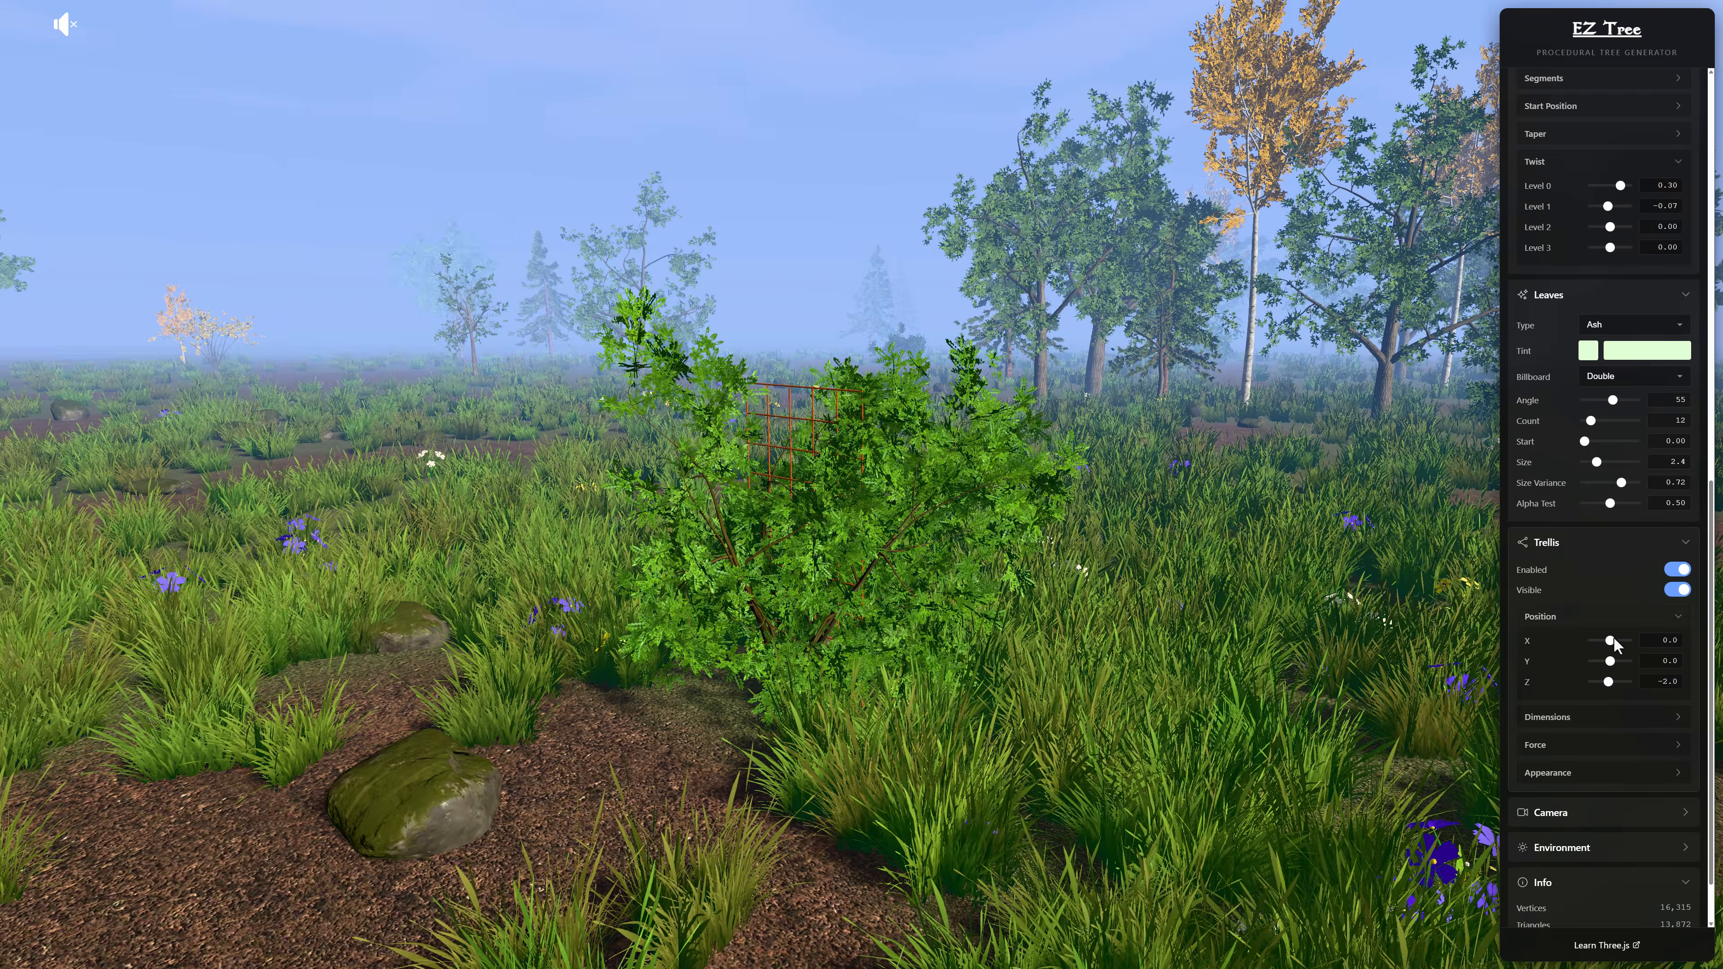
{"action": "left_click", "coordinate": [1609, 641]}
{"action": "mouse_move", "coordinate": [1607, 642]}
{"action": "left_mouse_down"}
{"action": "mouse_move", "coordinate": [1585, 652]}
{"action": "mouse_move", "coordinate": [1606, 652]}
{"action": "left_mouse_up"}
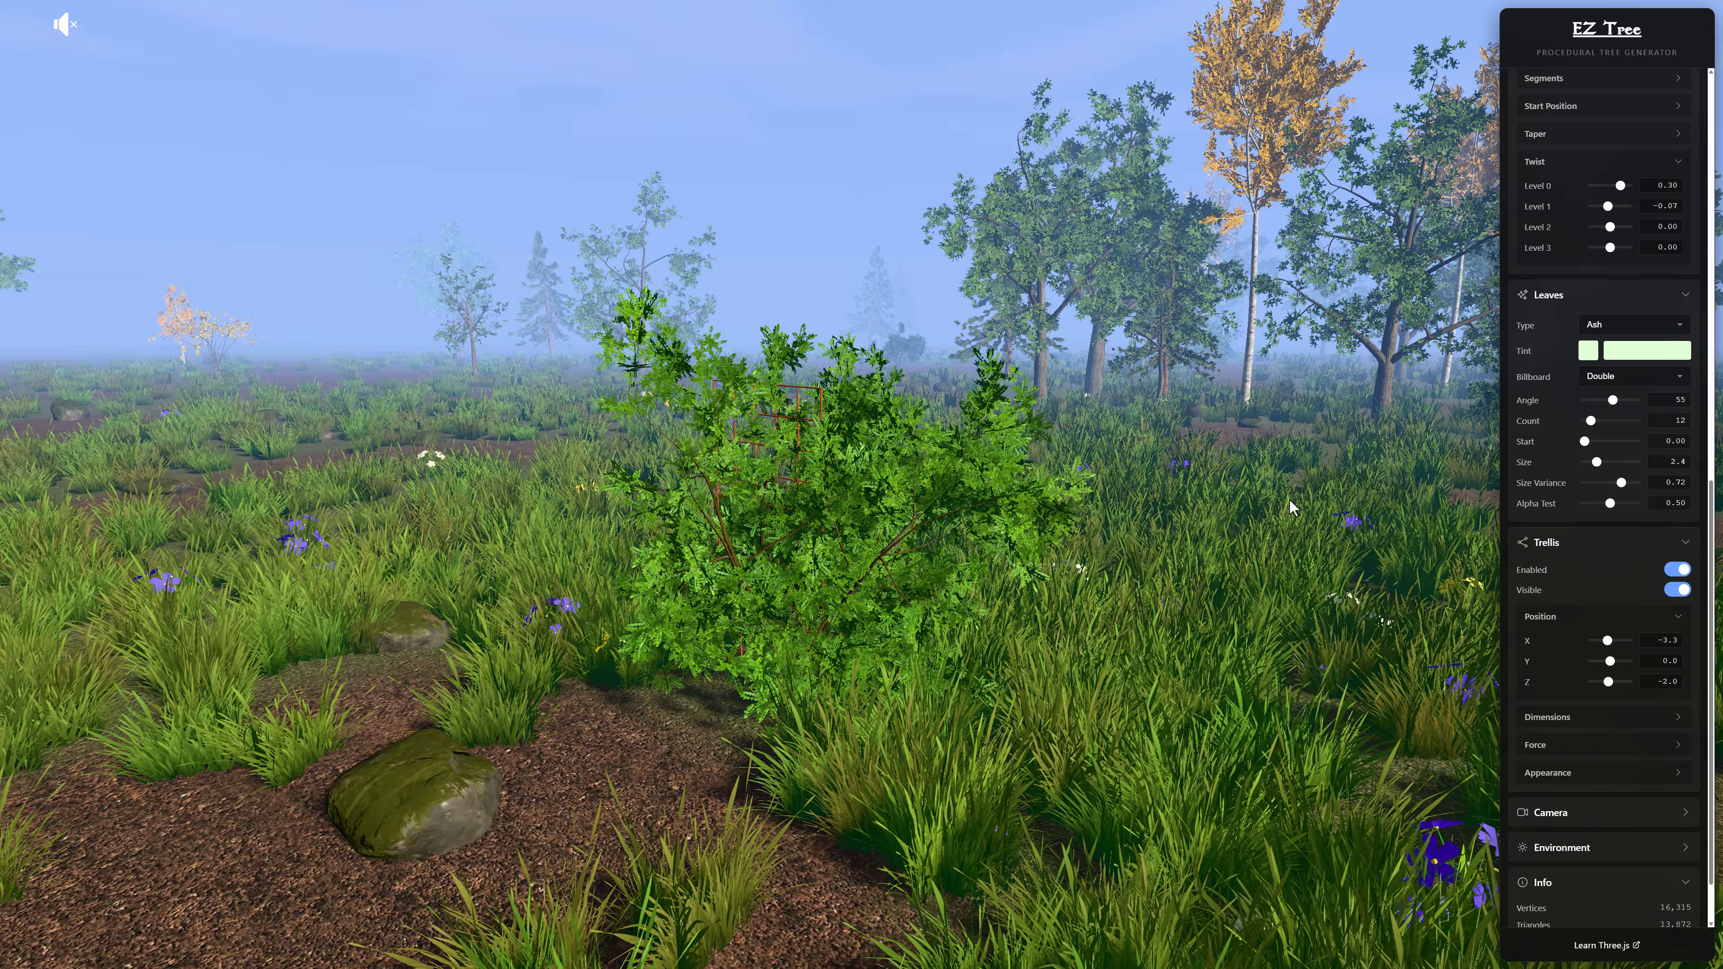
{"action": "left_click", "coordinate": [1562, 747]}
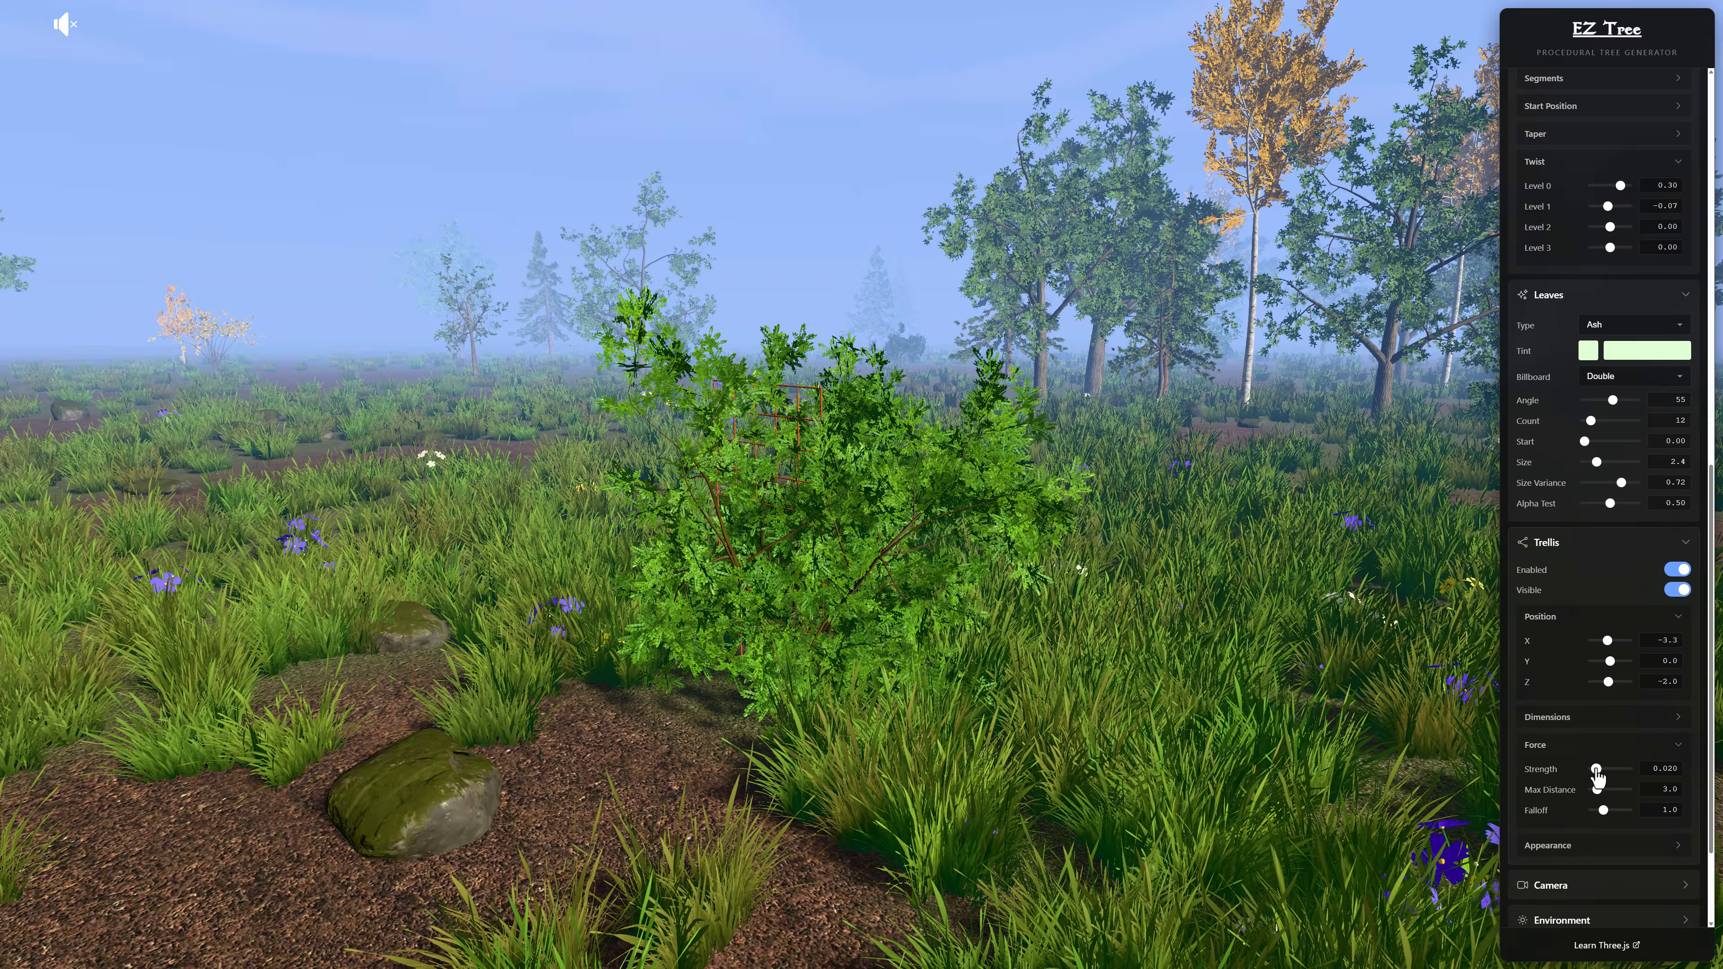
{"action": "left_click_drag", "start_coordinate": [1596, 769], "coordinate": [1610, 770]}
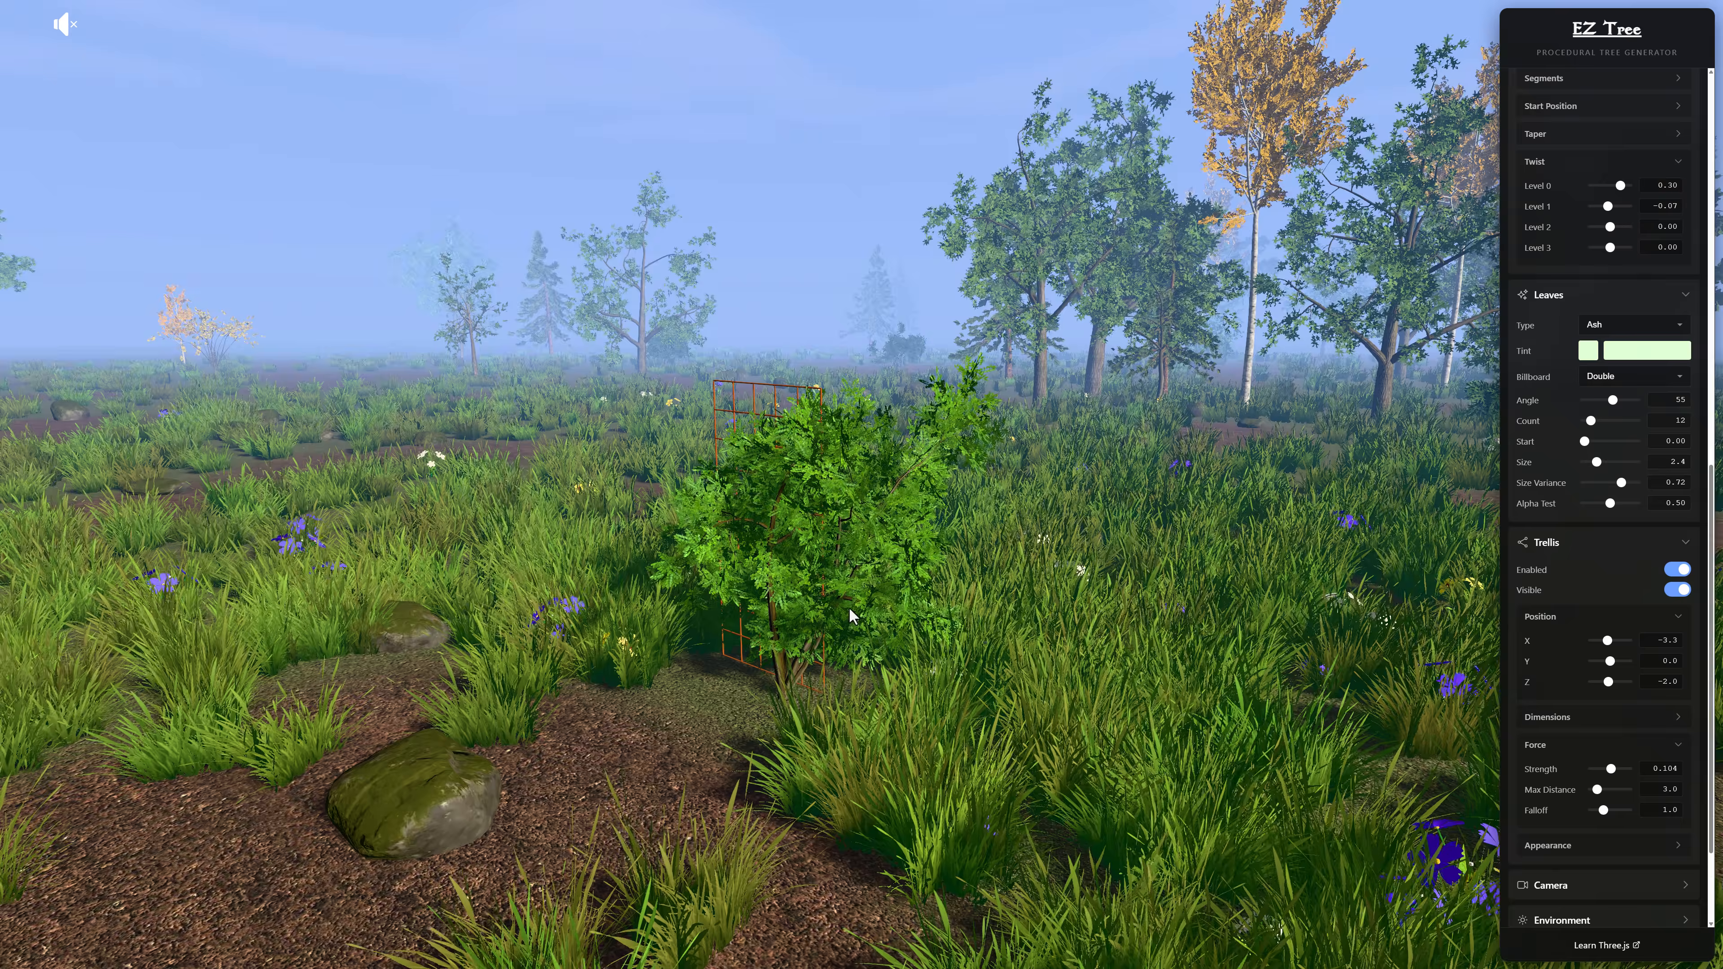
- Load the Trellis preset in place of the bush
{"action": "scroll", "coordinate": [1569, 288], "scroll_direction": "up", "scroll_amount": 15}
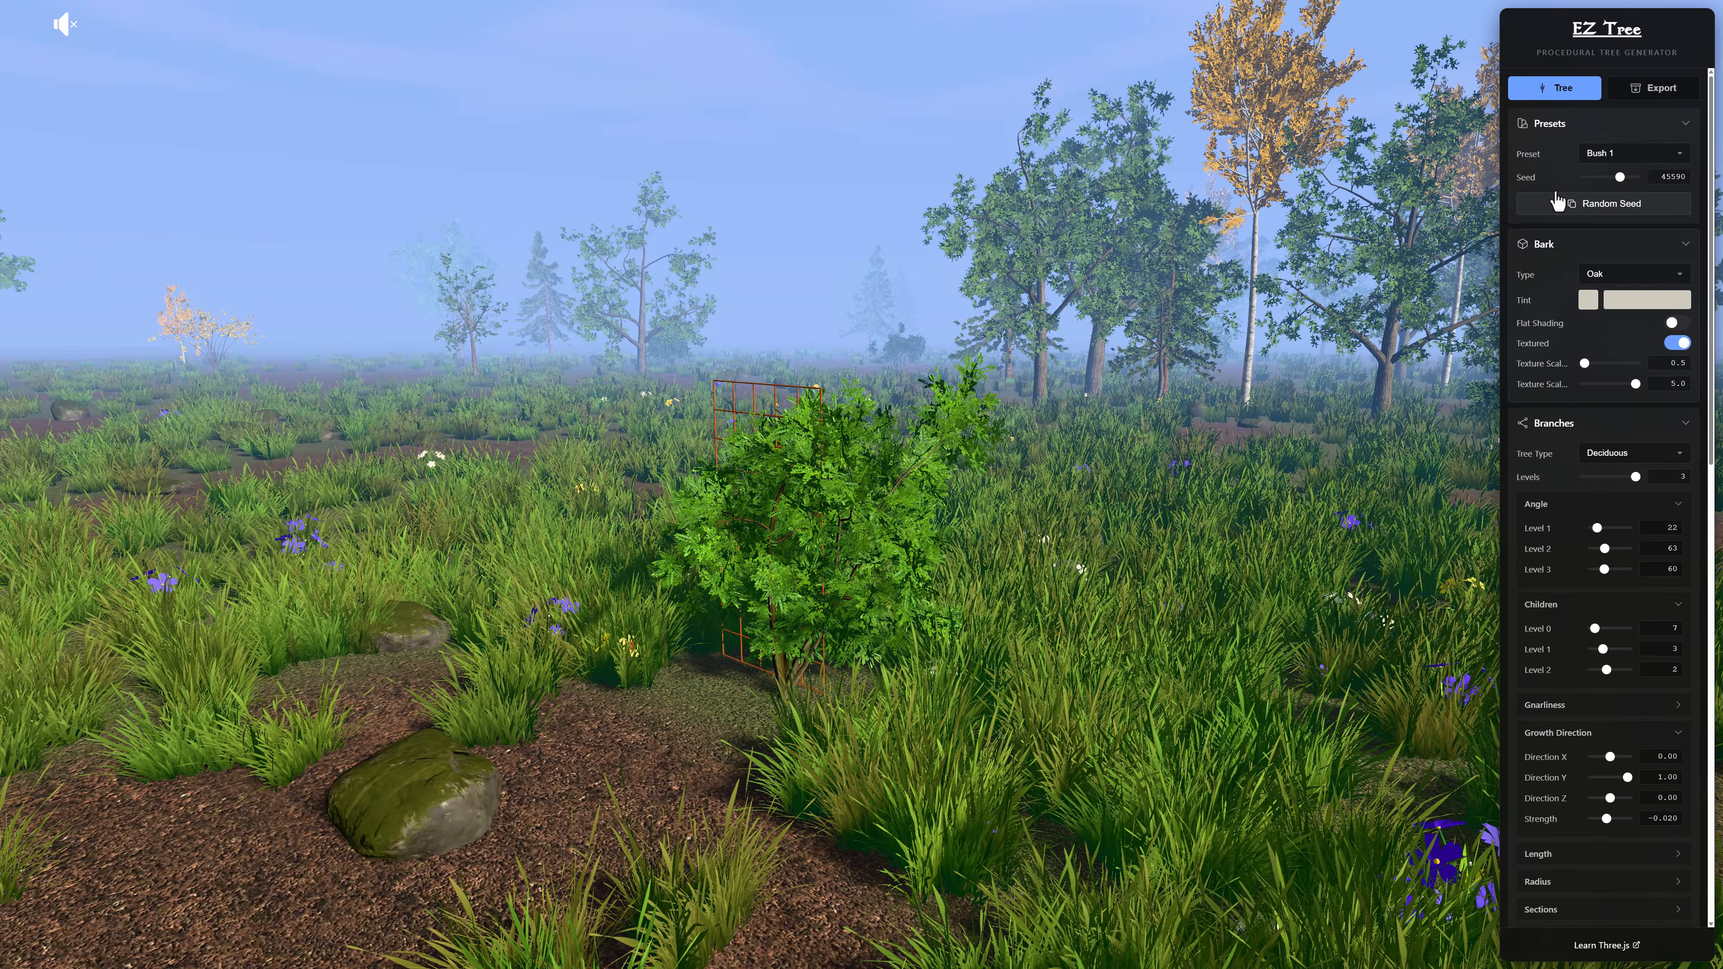
{"action": "left_click", "coordinate": [1638, 154]}
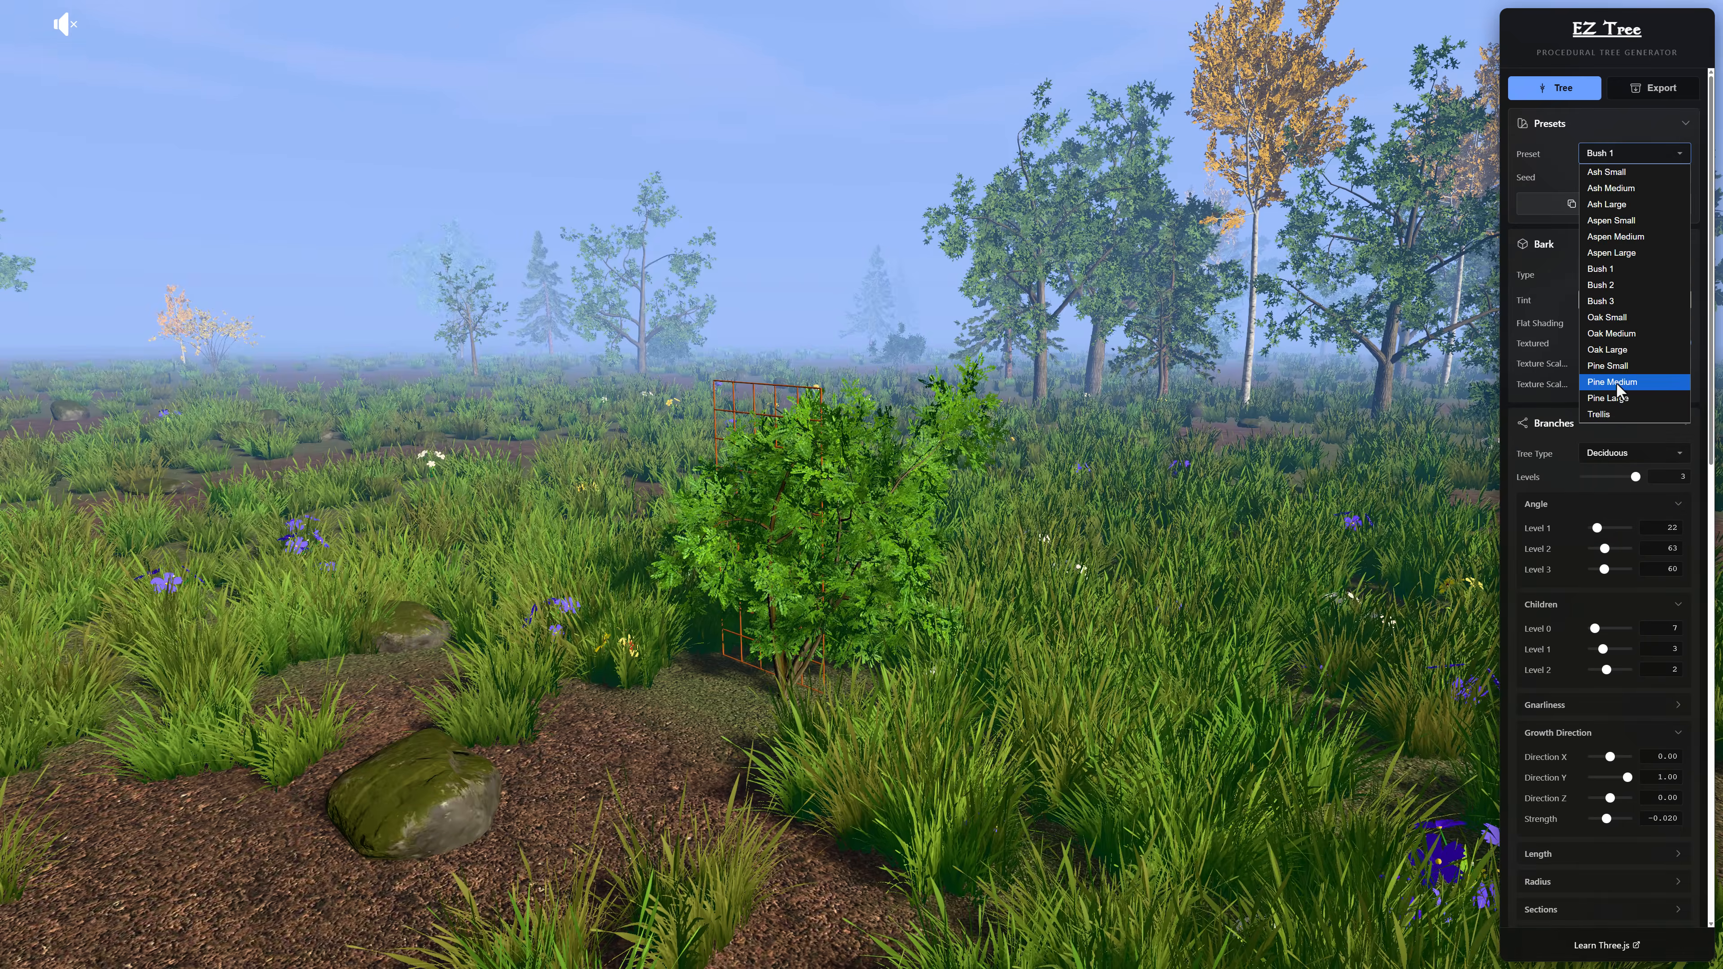
{"action": "left_click", "coordinate": [1615, 414]}
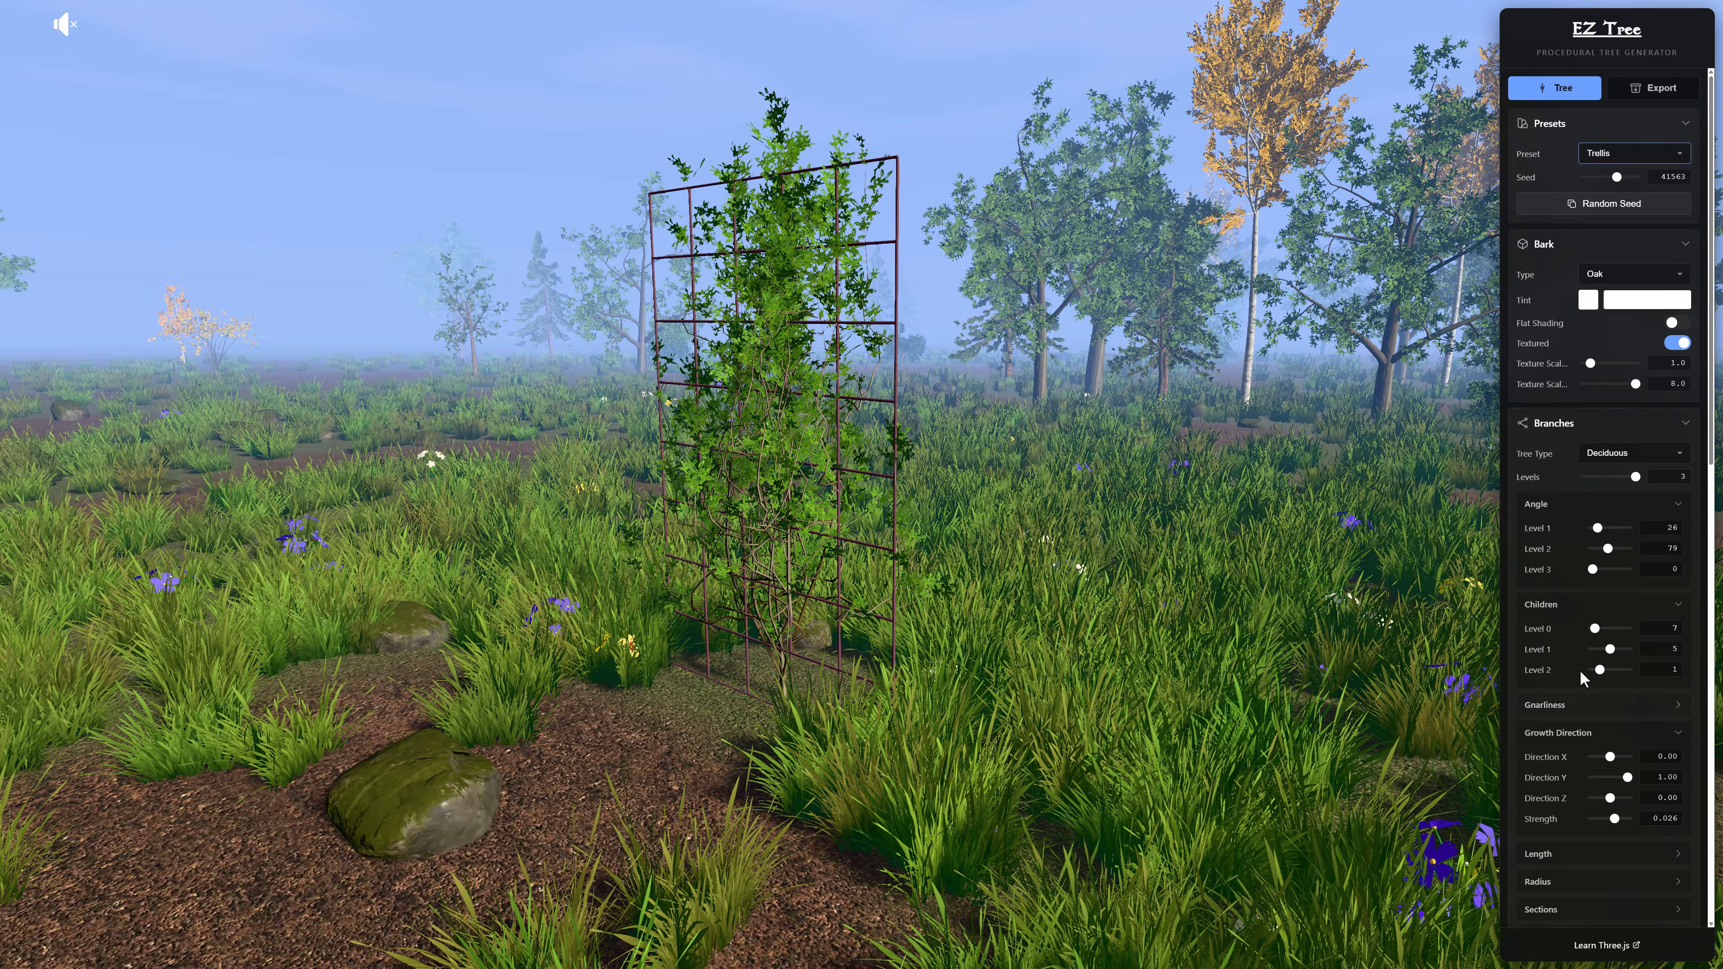
- Try the camera's auto-rotation and turn it off again
{"action": "scroll", "coordinate": [1587, 692], "scroll_direction": "down", "scroll_amount": 8}
{"action": "scroll", "coordinate": [1581, 679], "scroll_direction": "down", "scroll_amount": 6}
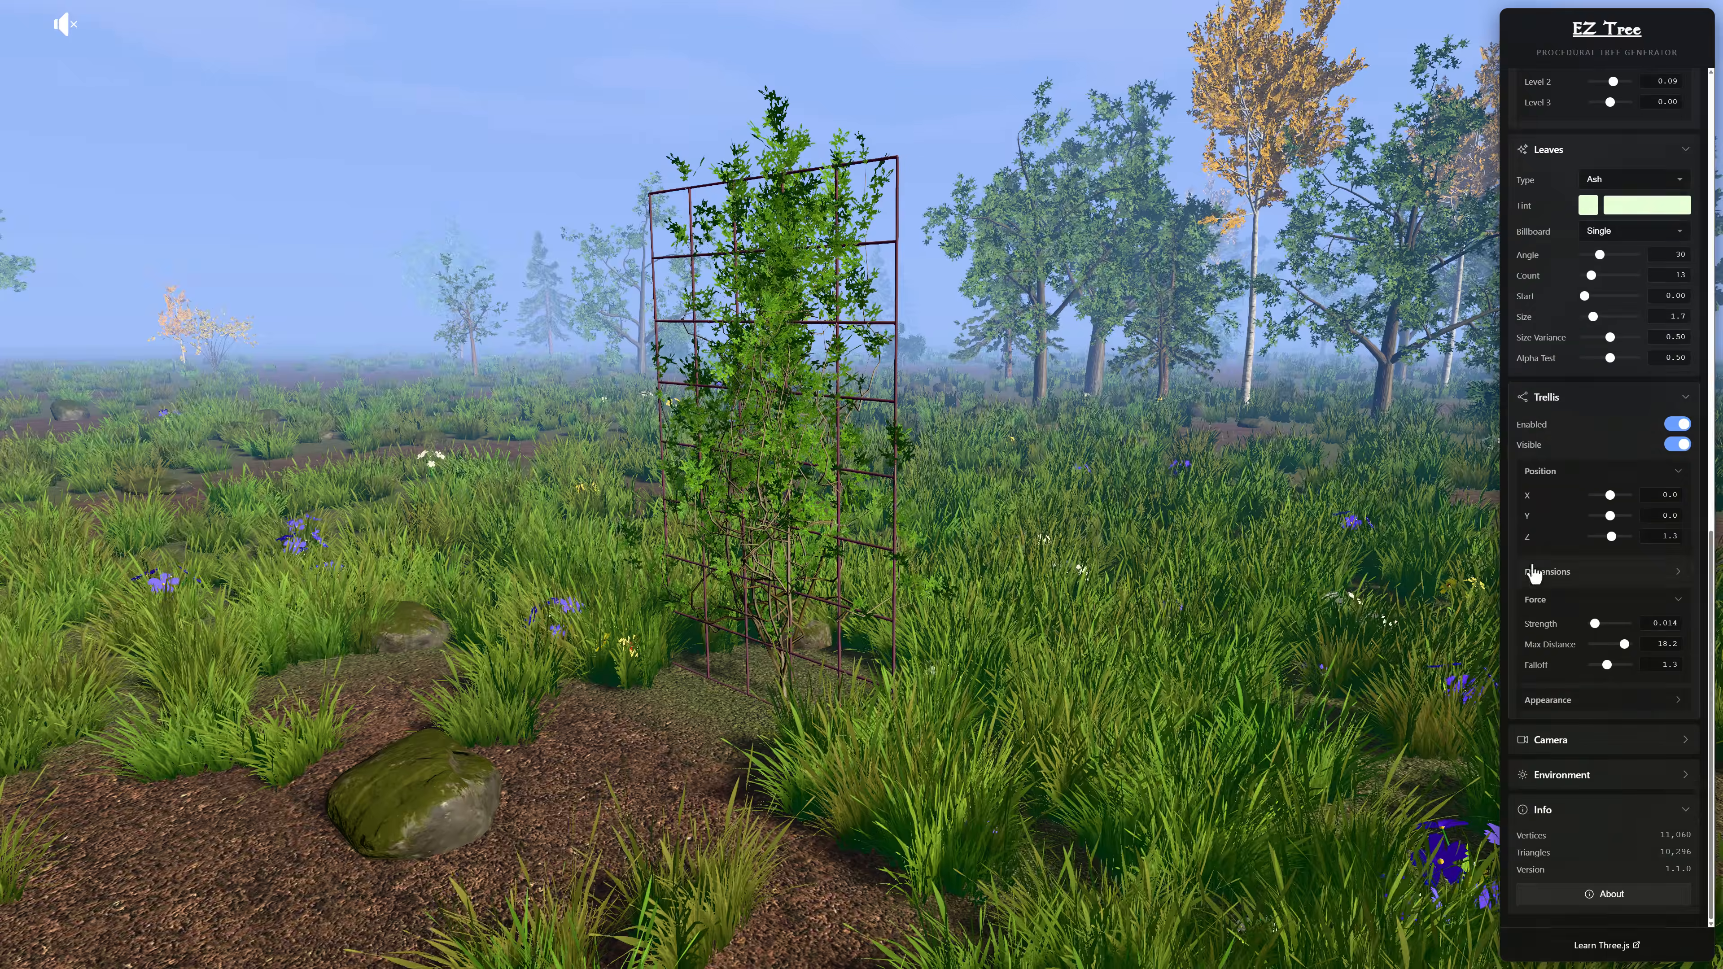
{"action": "scroll", "coordinate": [1623, 685], "scroll_direction": "down", "scroll_amount": 1}
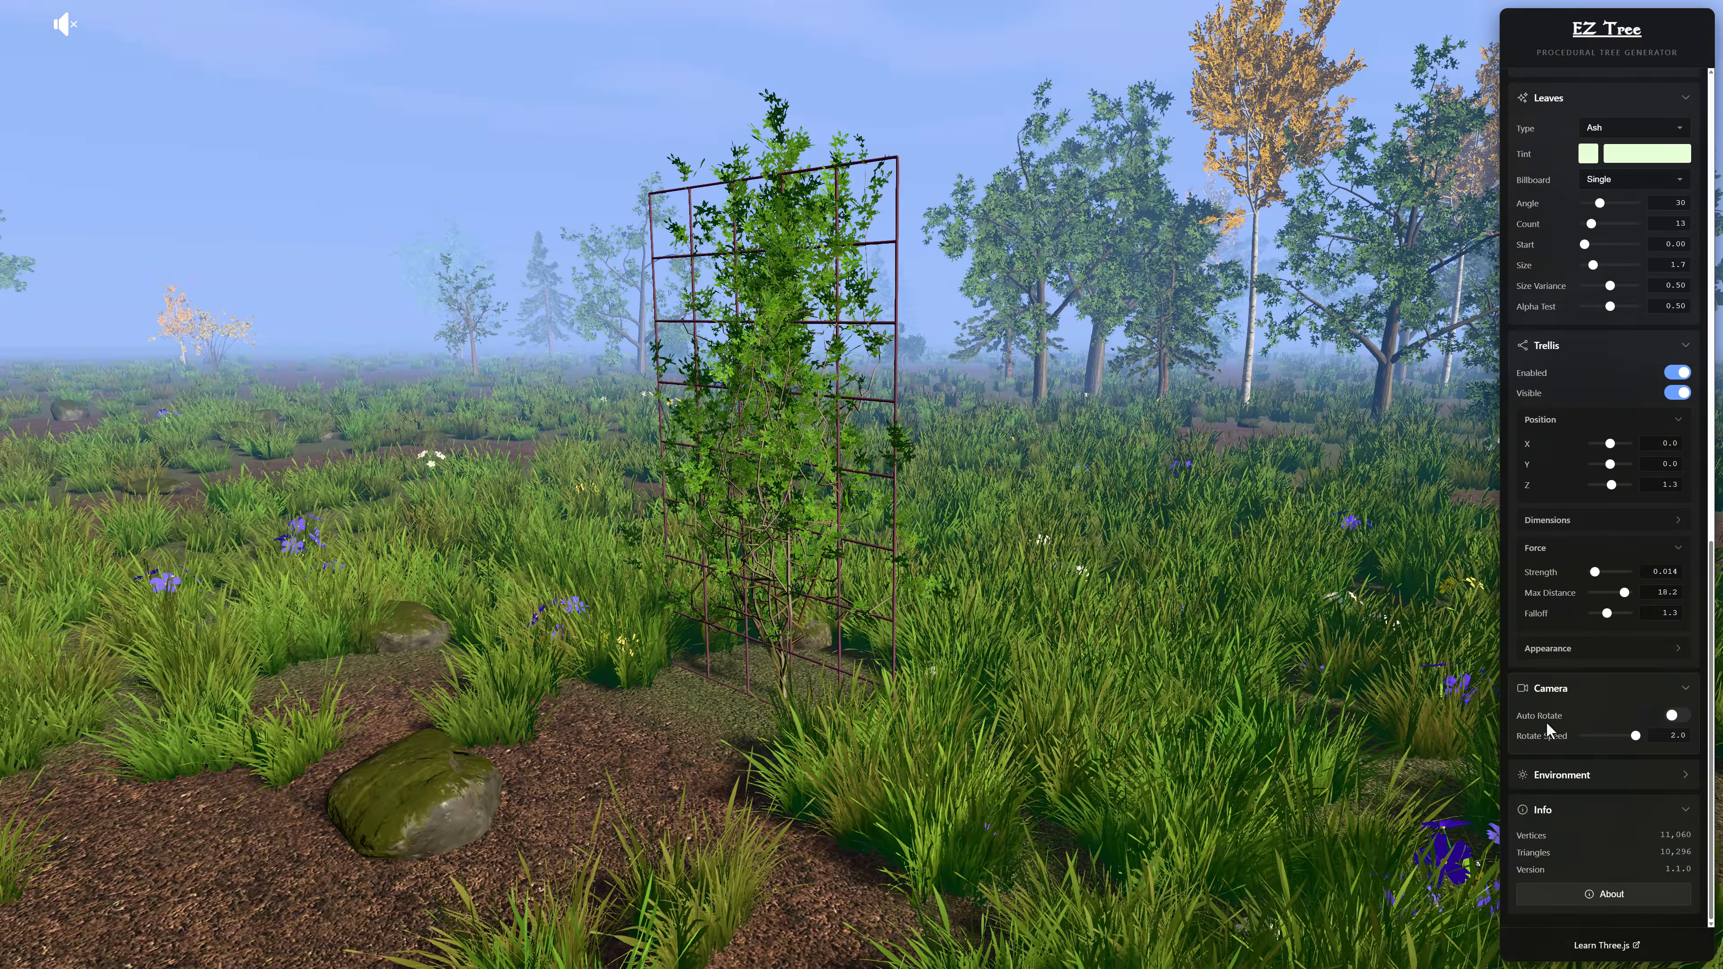
{"action": "left_click", "coordinate": [1677, 717]}
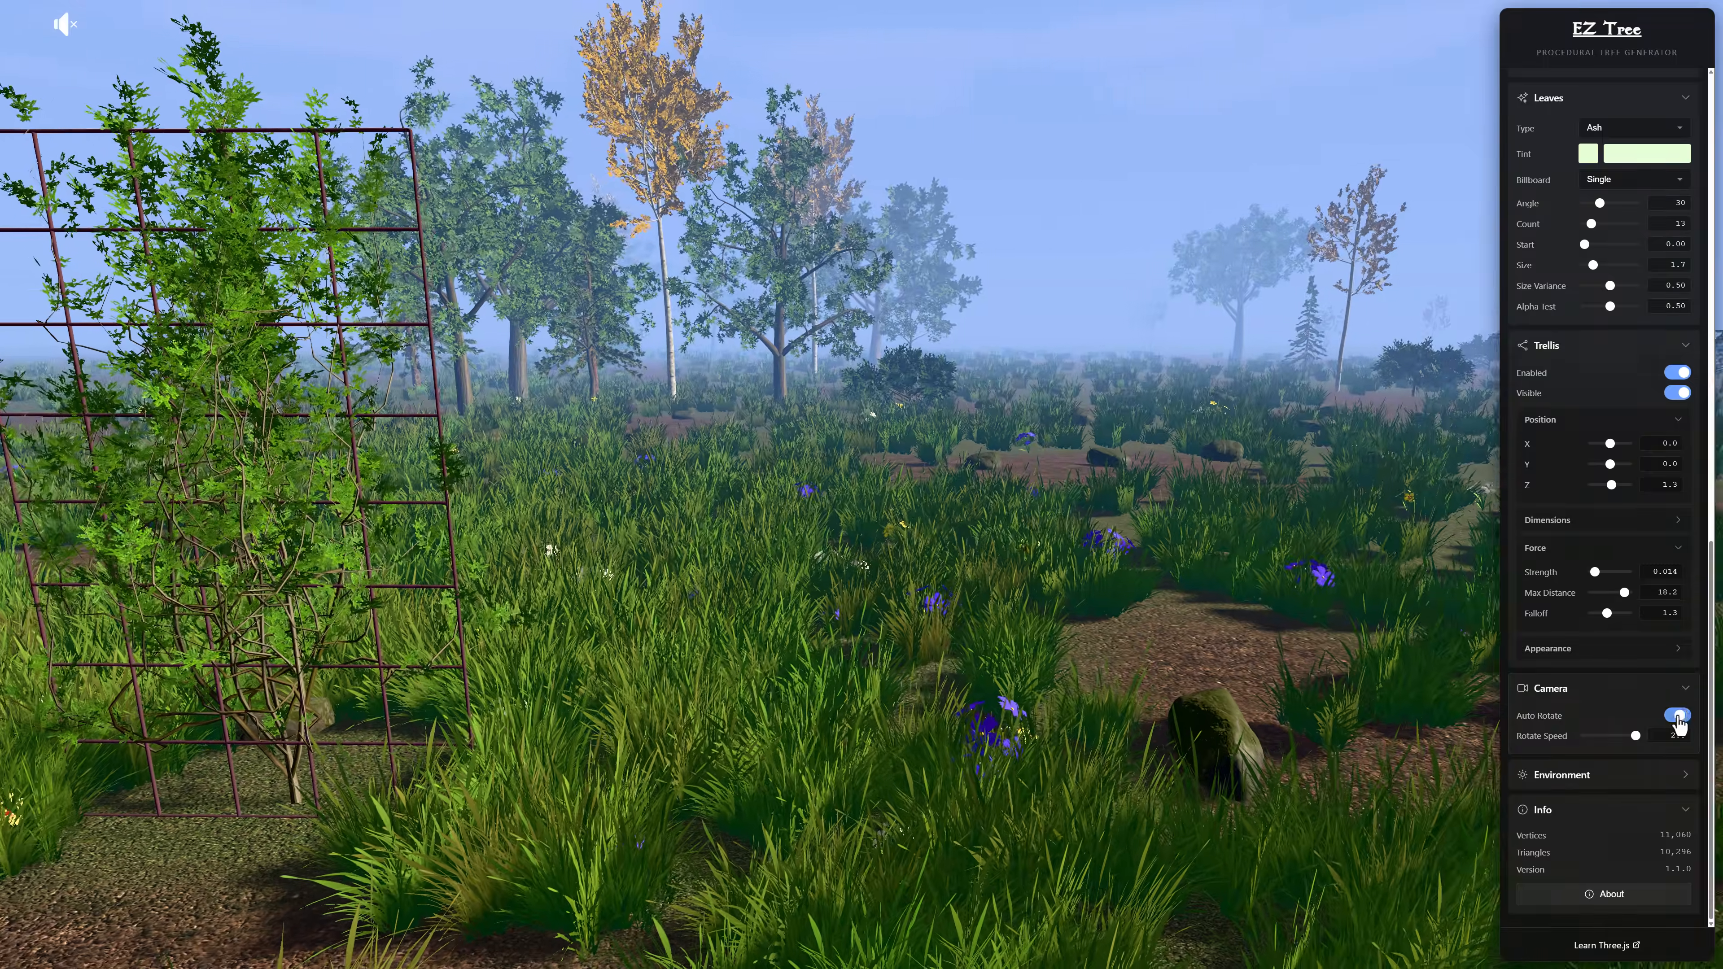
{"action": "left_click", "coordinate": [1675, 718]}
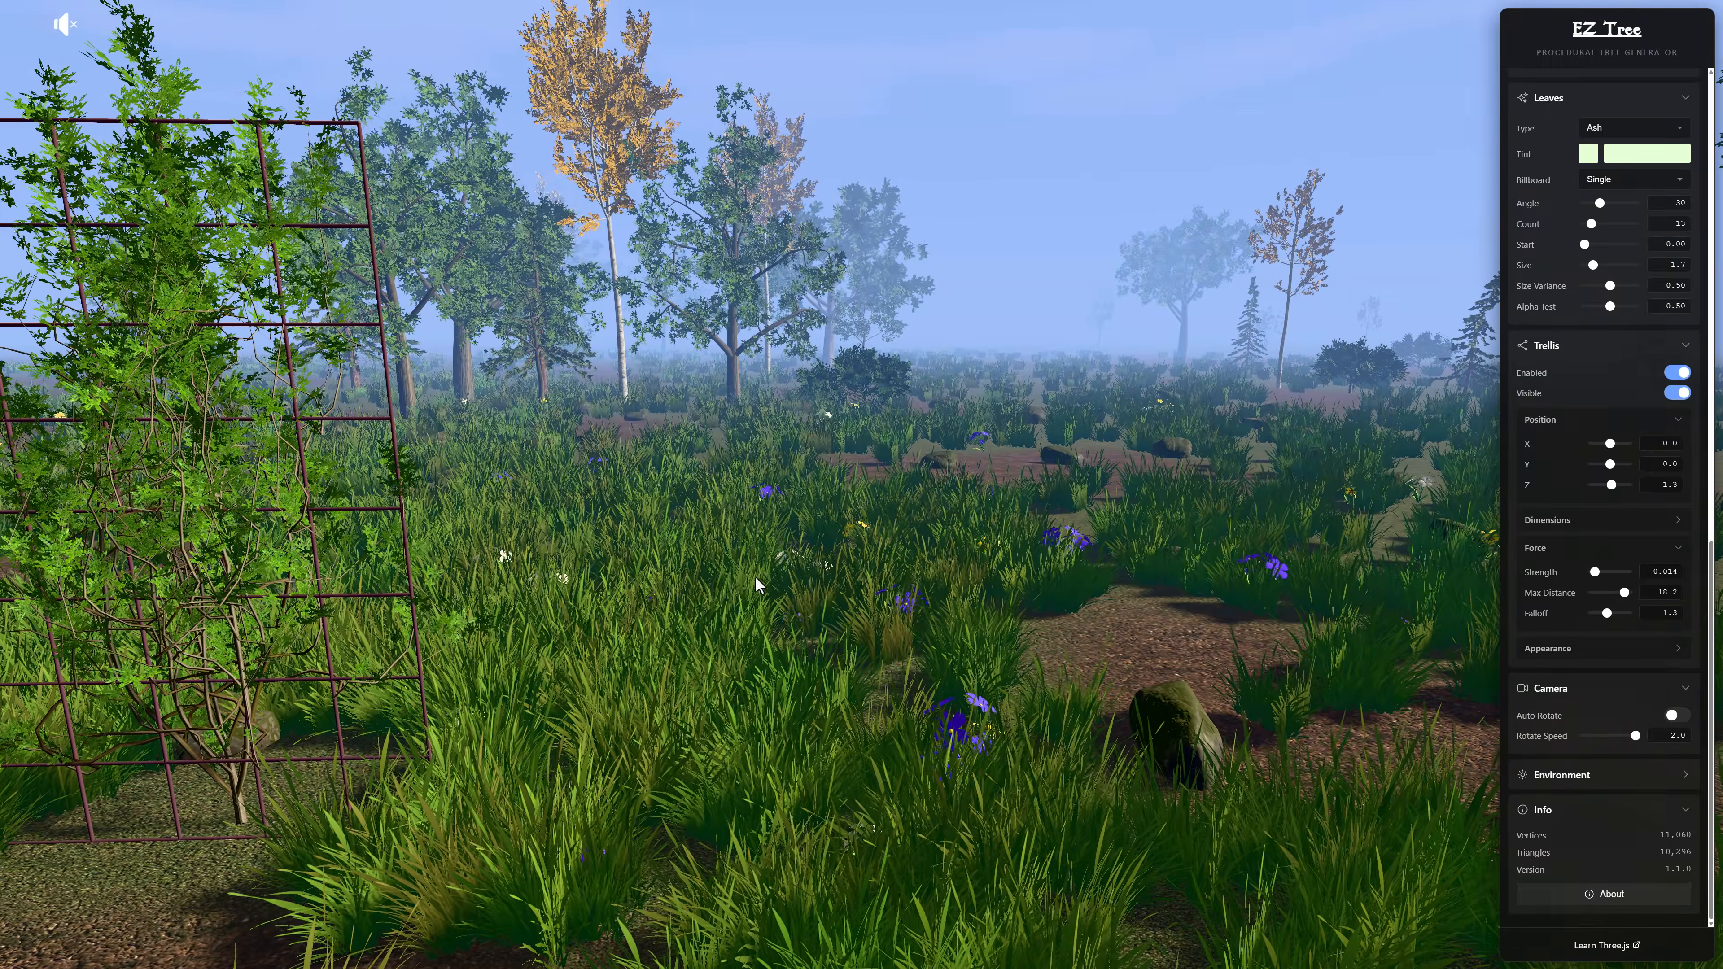
- Centre the trellis plant in the view and set the environment's sun angle to 330 and grass count to 25000
{"action": "right_click_drag", "start_coordinate": [757, 586], "coordinate": [1185, 565]}
{"action": "mouse_move", "coordinate": [515, 549]}
{"action": "right_mouse_down"}
{"action": "mouse_move", "coordinate": [769, 541]}
{"action": "mouse_move", "coordinate": [833, 519]}
{"action": "right_mouse_up"}
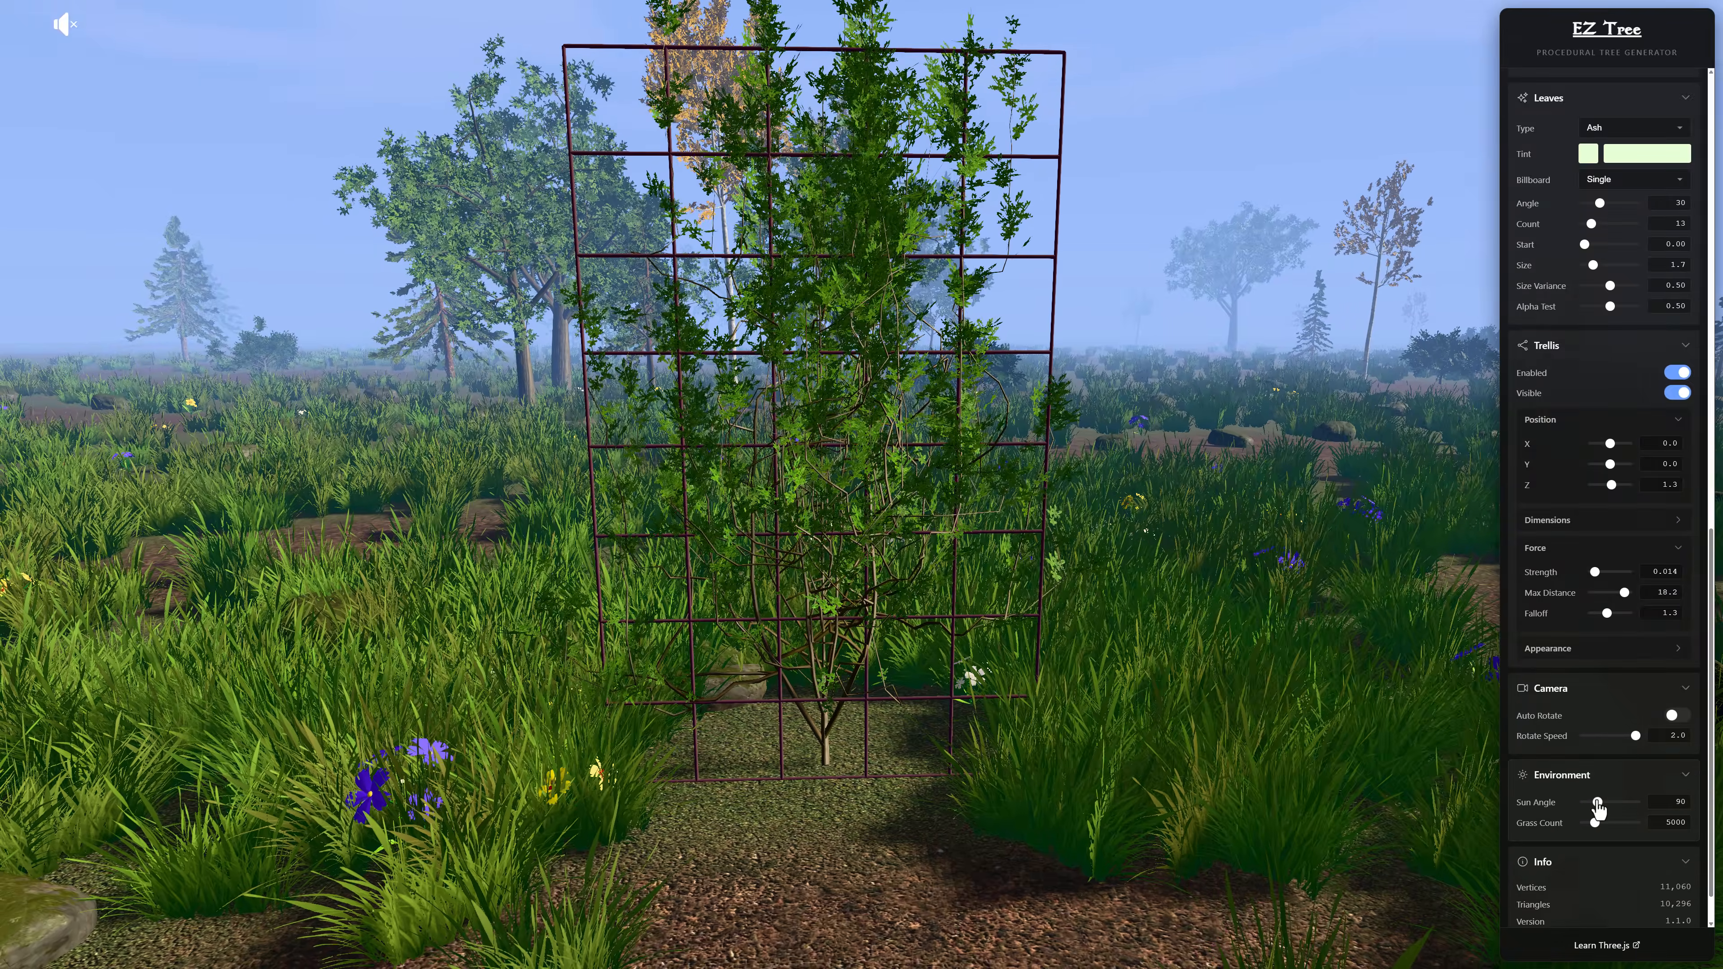
{"action": "left_click_drag", "start_coordinate": [1598, 803], "coordinate": [1633, 818]}
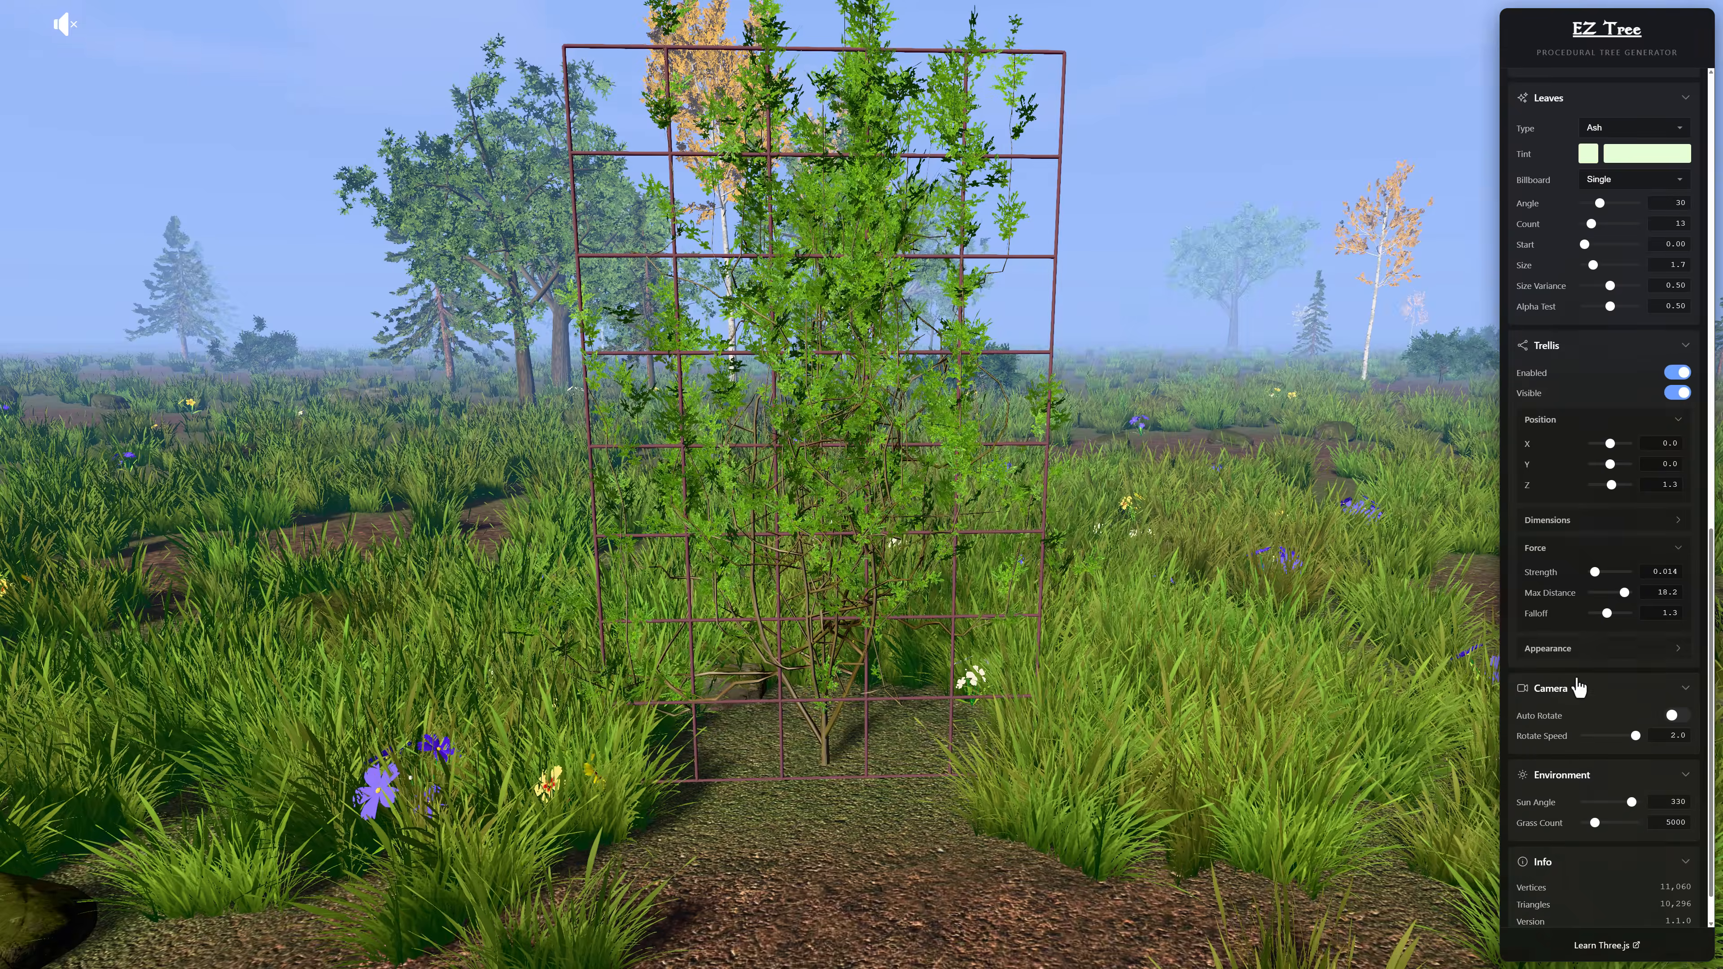
{"action": "left_click_drag", "start_coordinate": [1596, 823], "coordinate": [1636, 822]}
{"action": "scroll", "coordinate": [1604, 475], "scroll_direction": "down", "scroll_amount": 1}
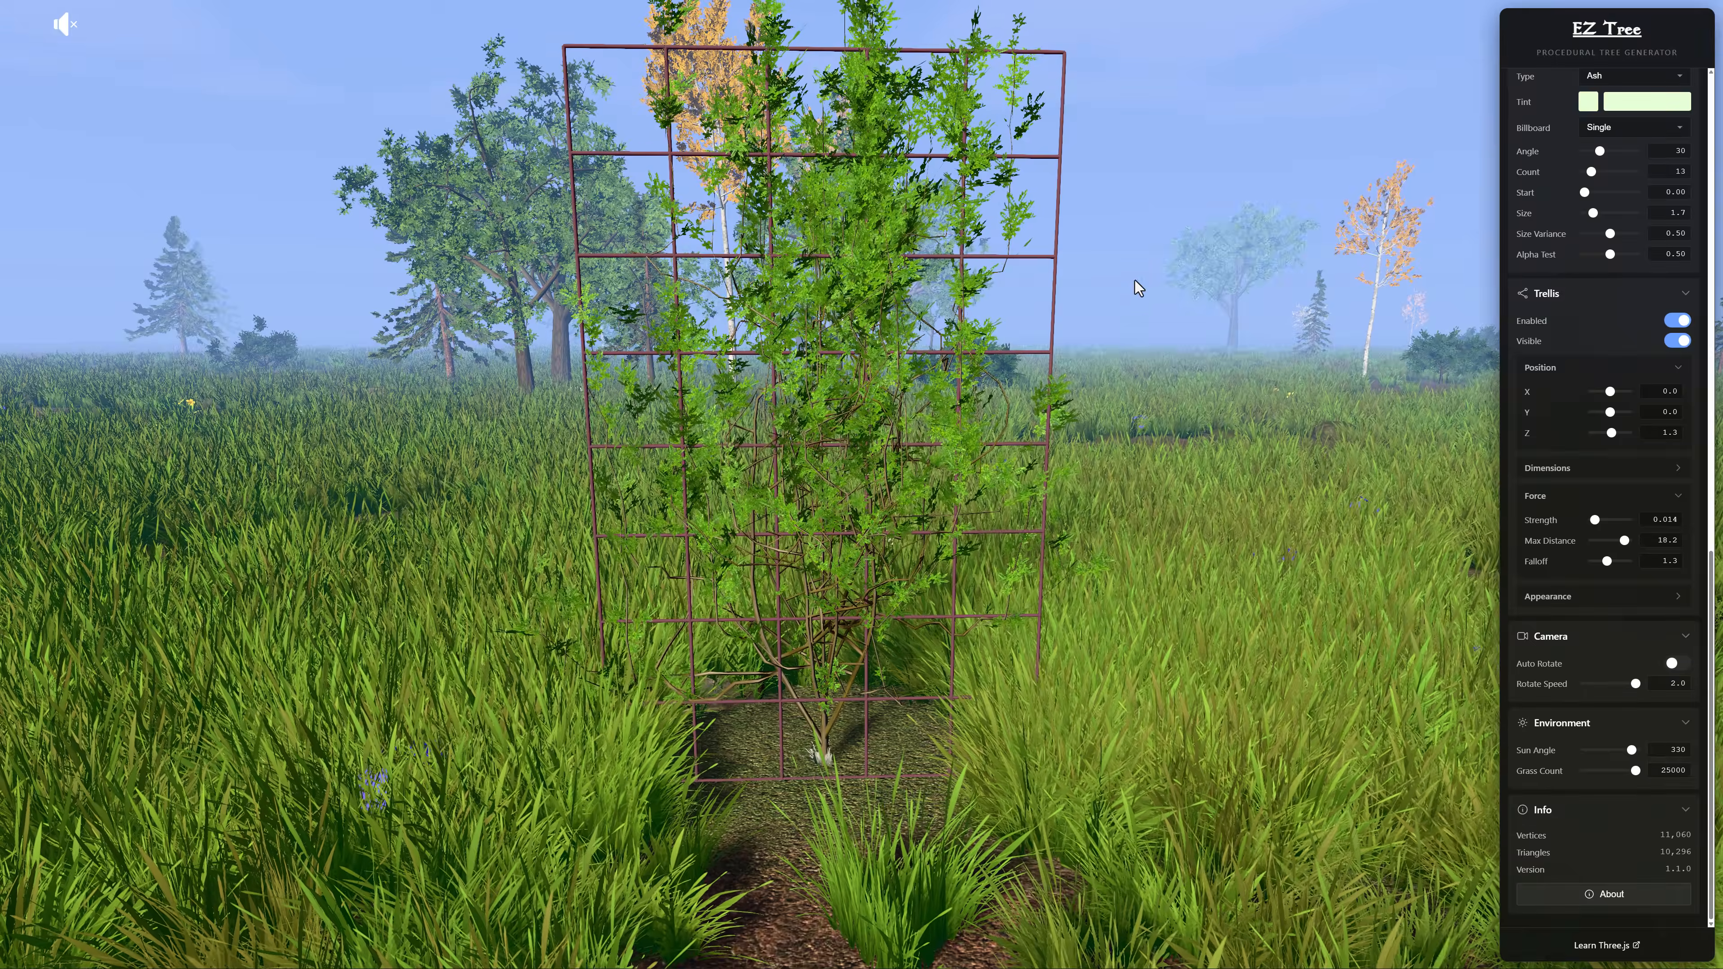
- Exit full-screen view and load the Ash Large preset in place of the trellis plant
{"action": "key", "text": "F11"}
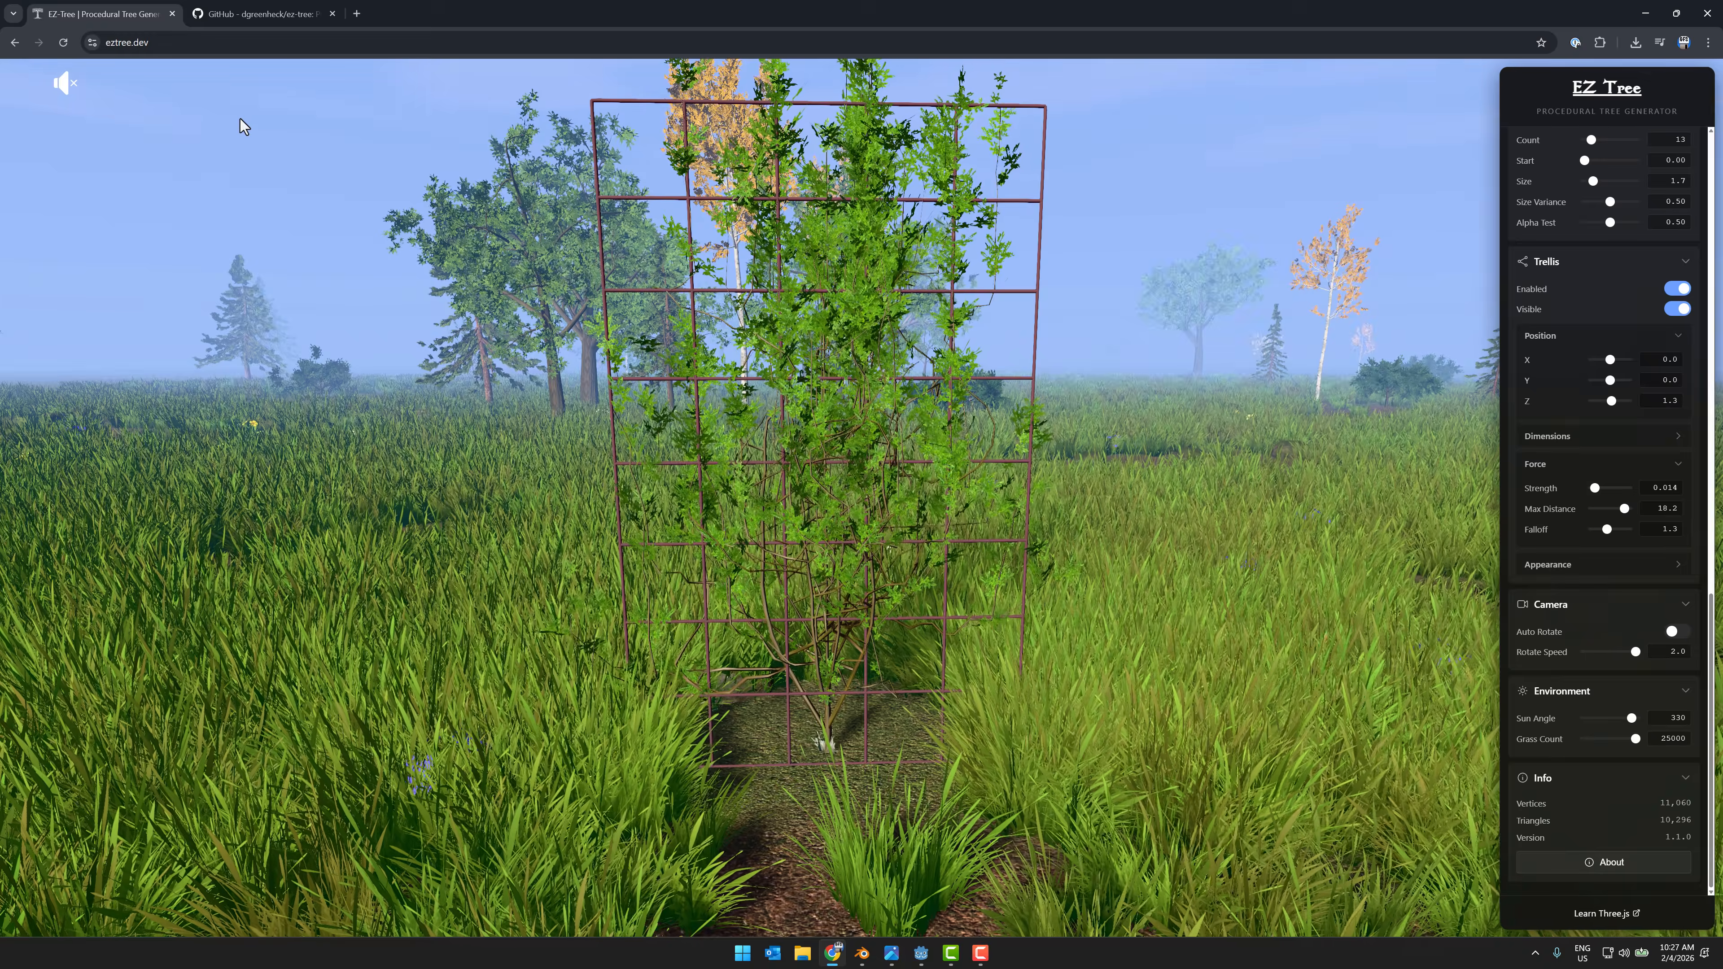
{"action": "scroll", "coordinate": [1593, 346], "scroll_direction": "up", "scroll_amount": 15}
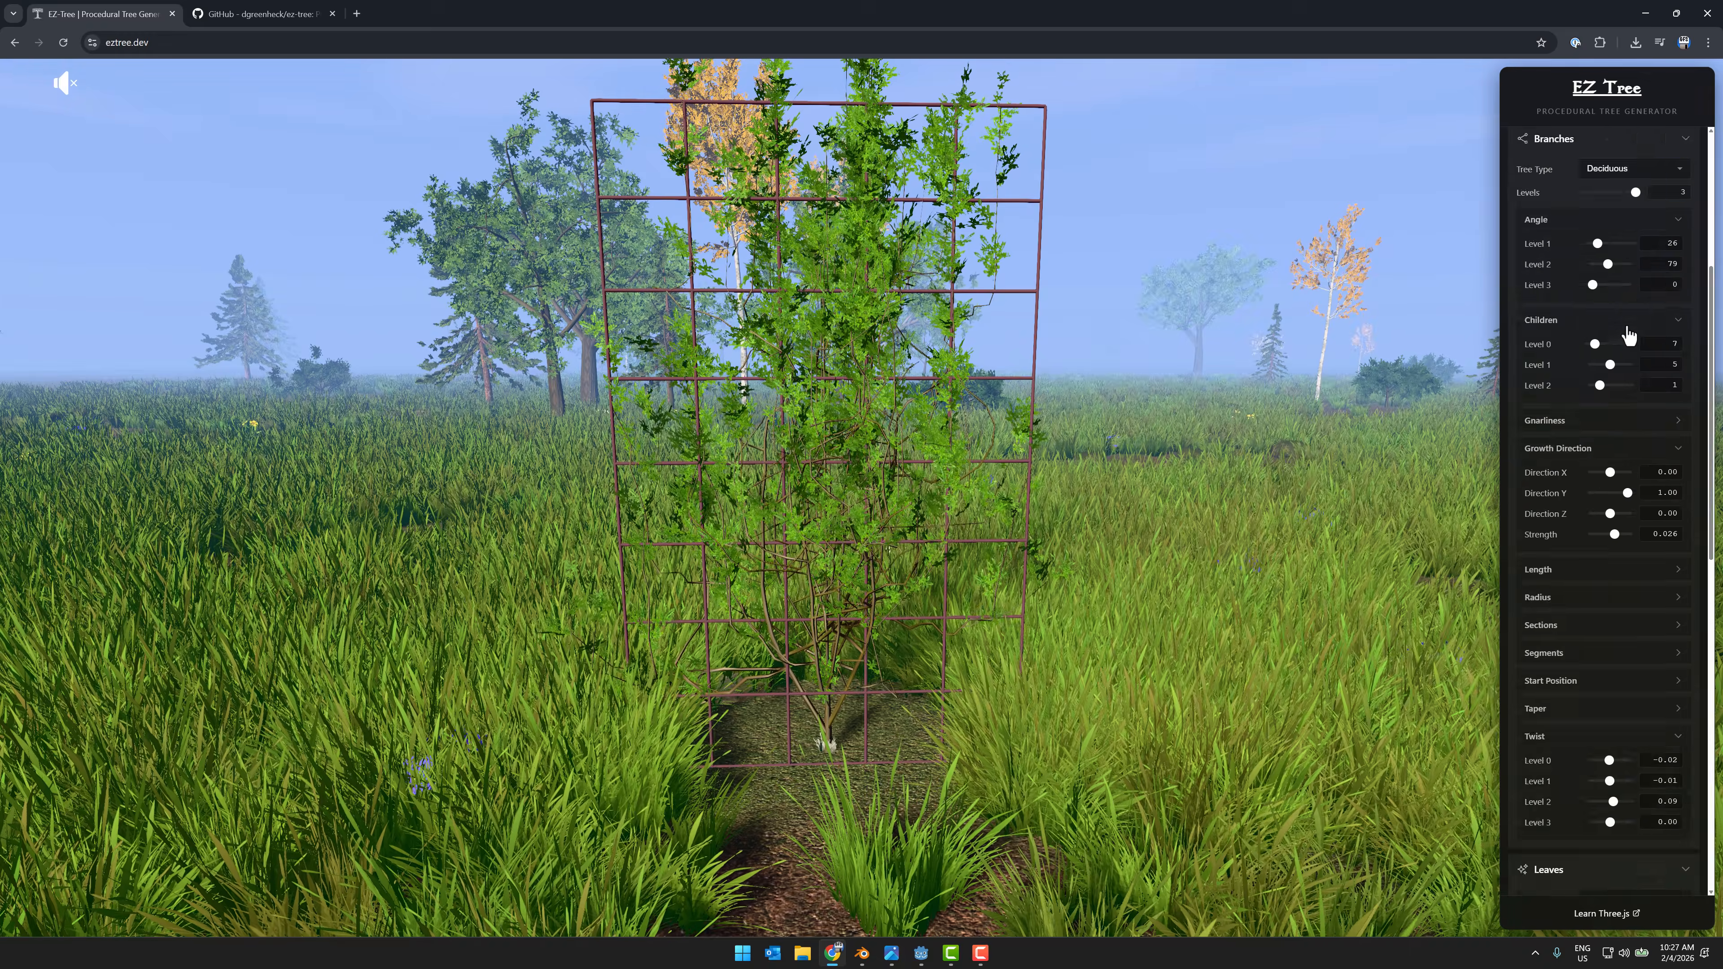
{"action": "left_click", "coordinate": [1650, 213]}
{"action": "left_click", "coordinate": [1640, 263]}
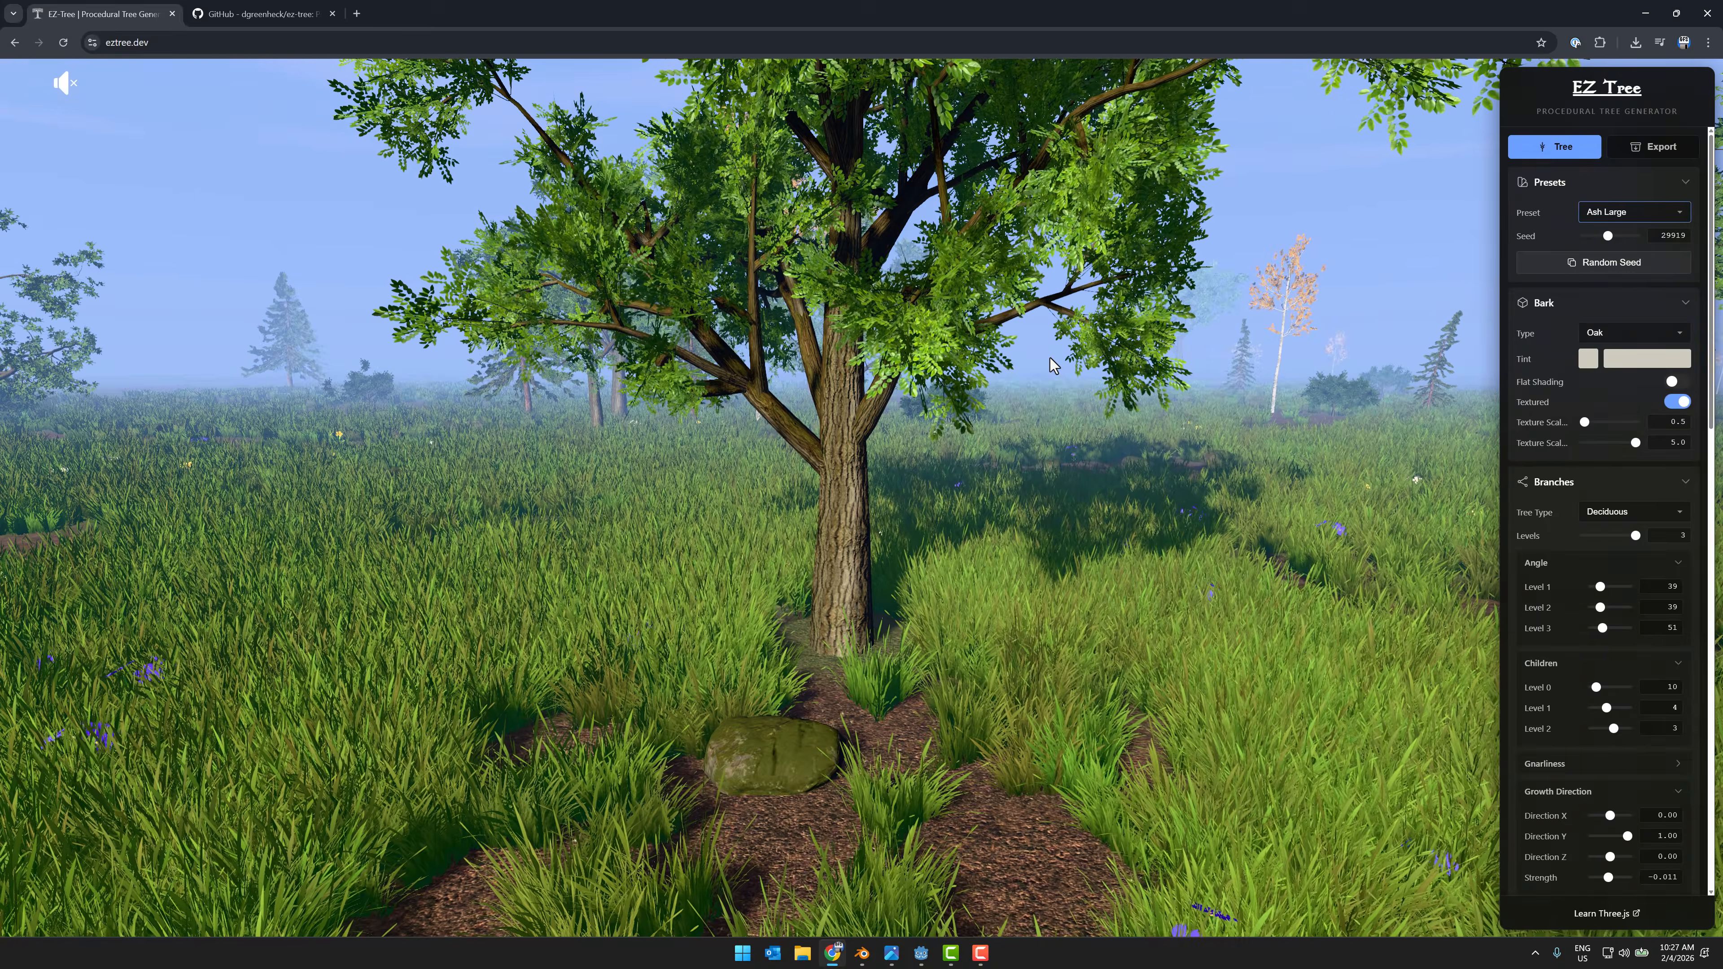
- Switch to the ez-tree GitHub repository, examine its files, README and licence information, and return to EZ Tree
{"action": "key", "text": "ctrl+Tab"}
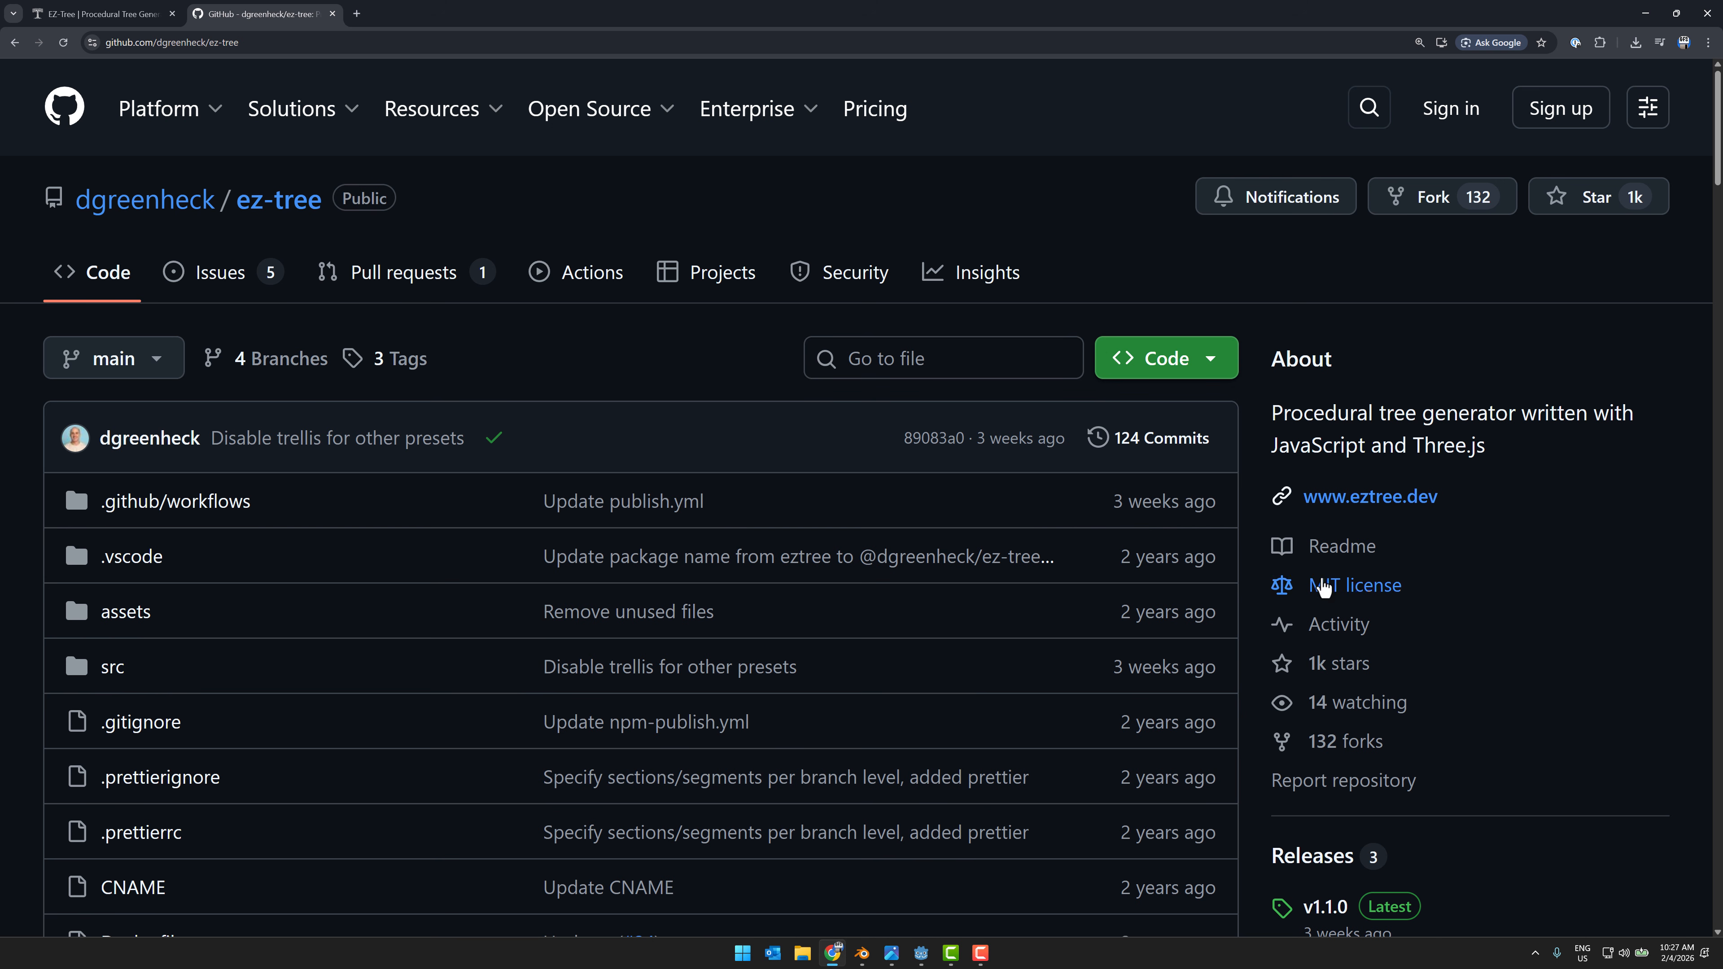
{"action": "scroll", "coordinate": [1488, 779], "scroll_direction": "down", "scroll_amount": 3}
{"action": "scroll", "coordinate": [1489, 780], "scroll_direction": "down", "scroll_amount": 8}
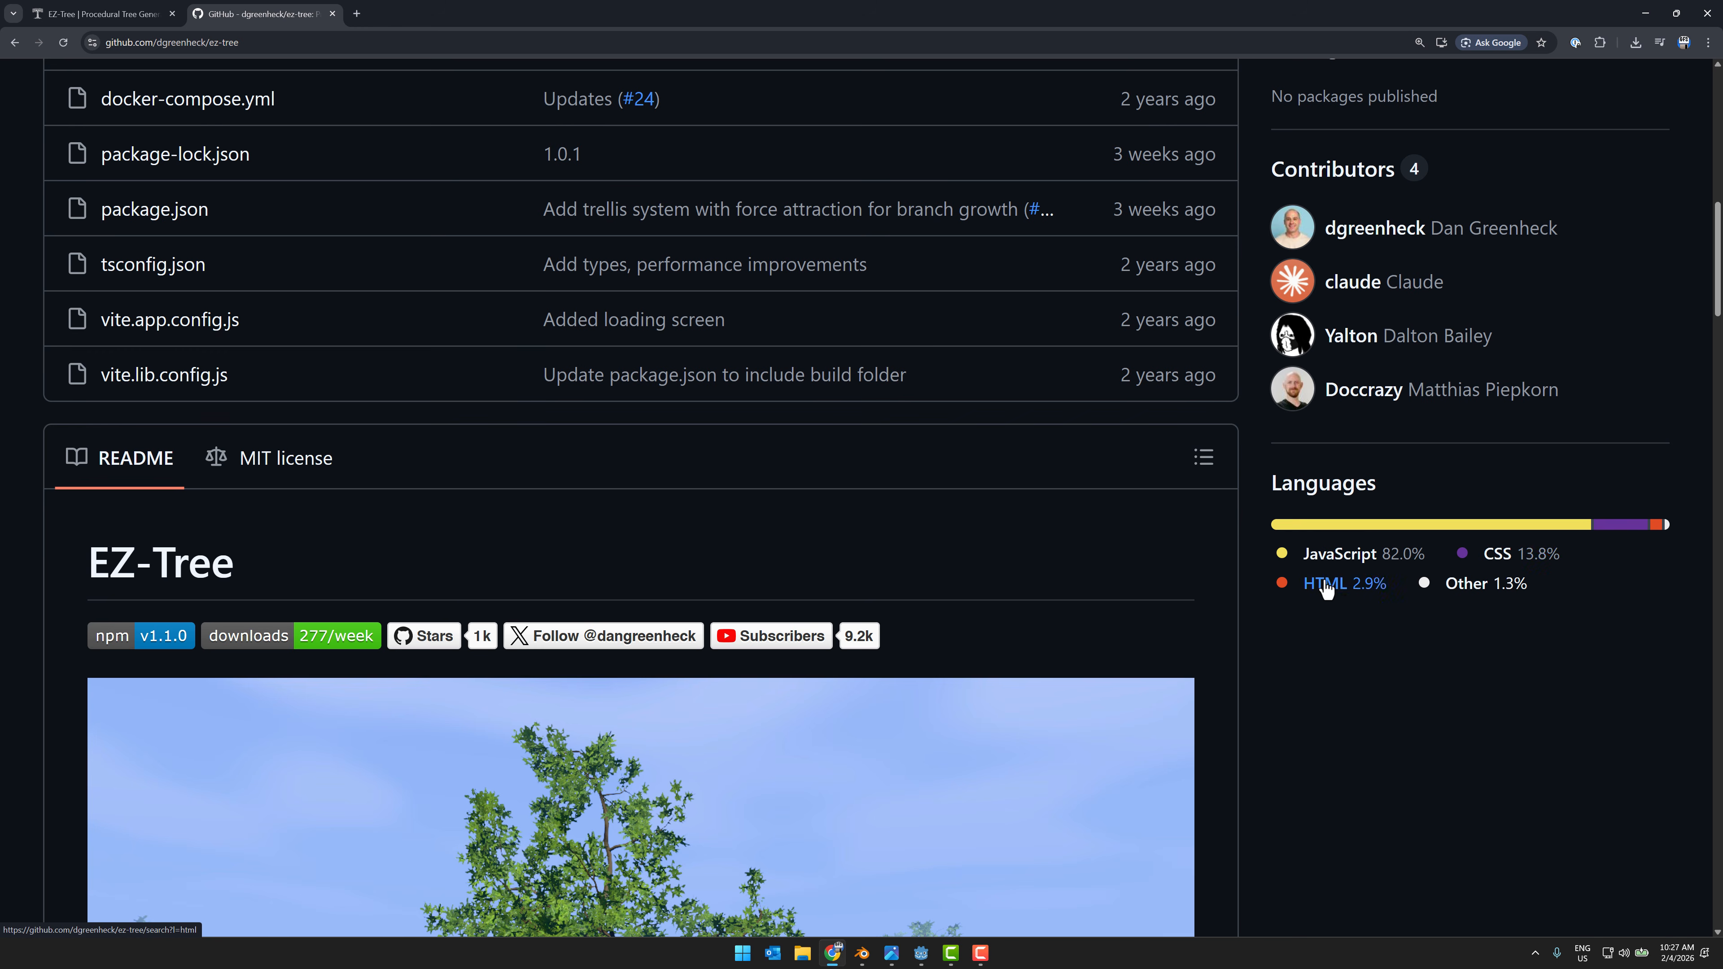
{"action": "scroll", "coordinate": [1440, 635], "scroll_direction": "up", "scroll_amount": 3}
{"action": "scroll", "coordinate": [1438, 627], "scroll_direction": "up", "scroll_amount": 8}
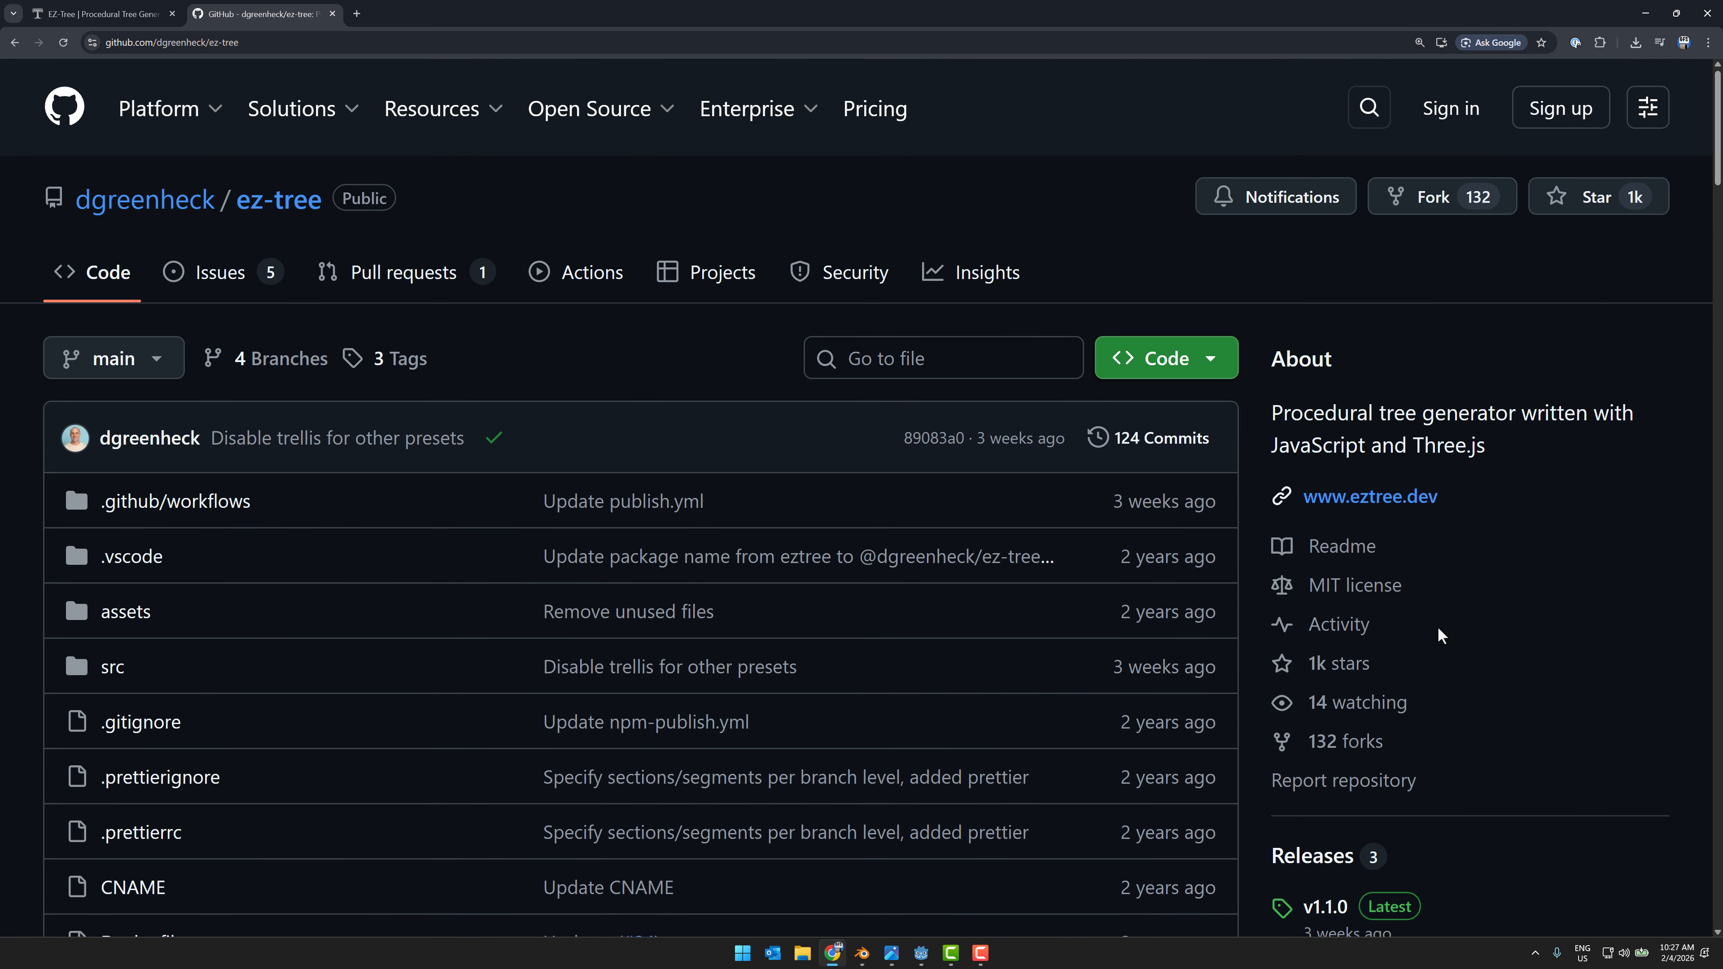
{"action": "scroll", "coordinate": [1153, 604], "scroll_direction": "down", "scroll_amount": 1}
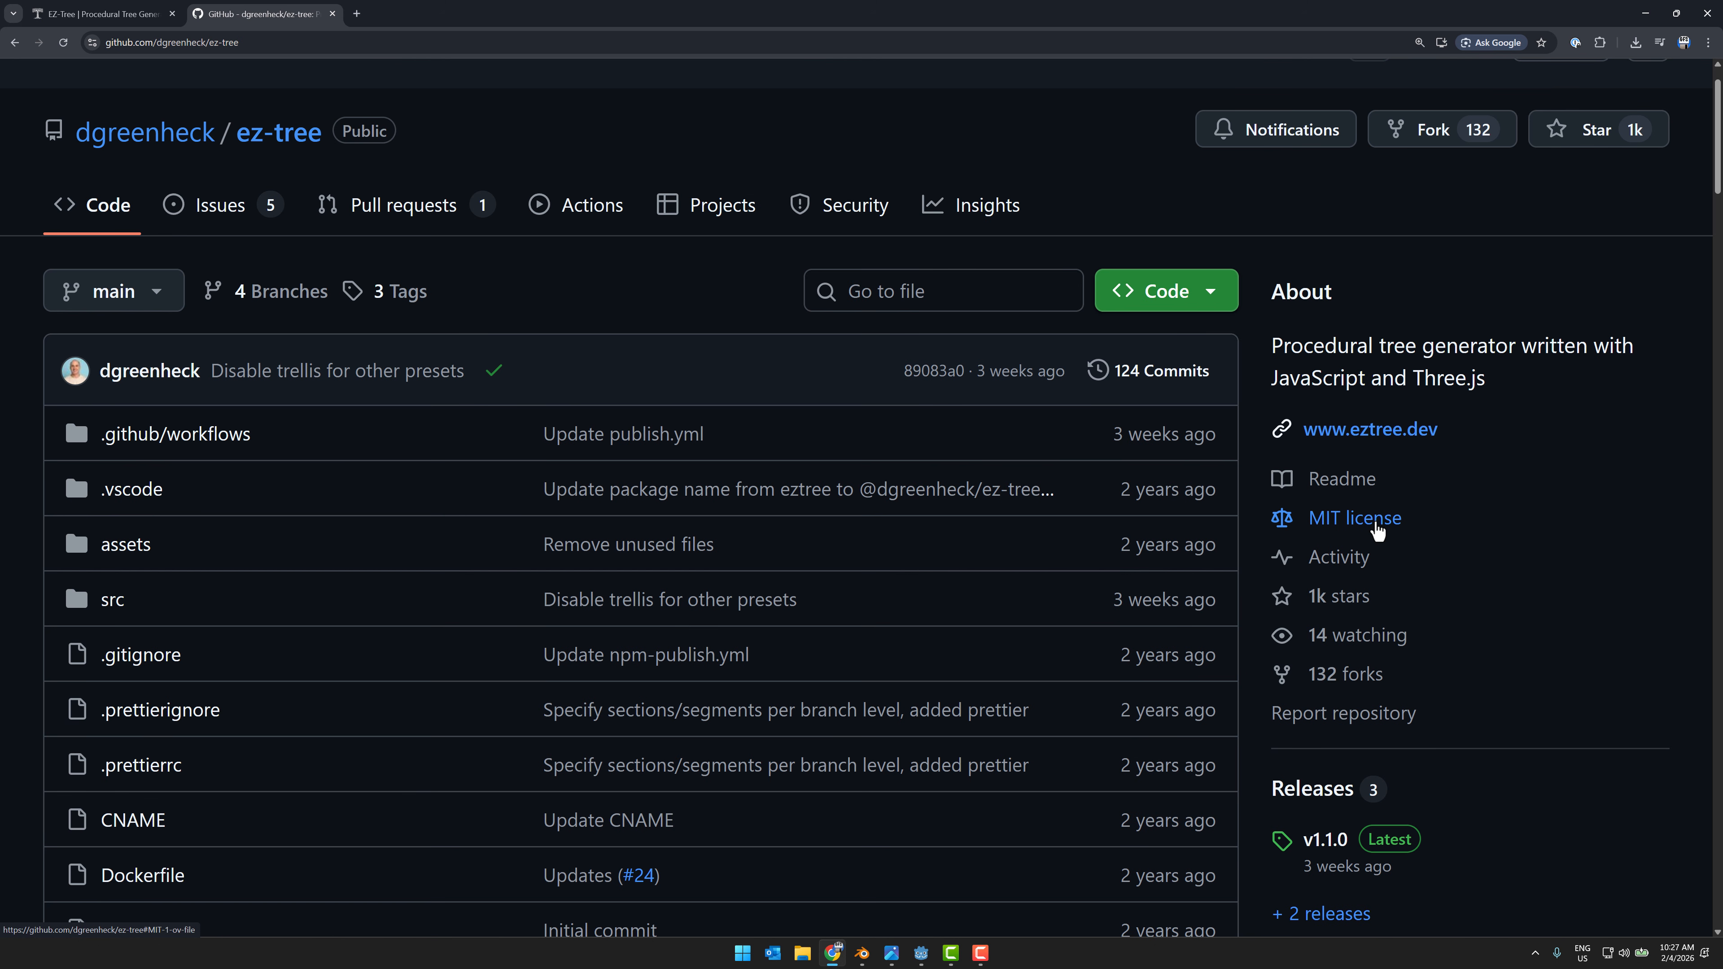
{"action": "key", "text": "ctrl+Tab"}
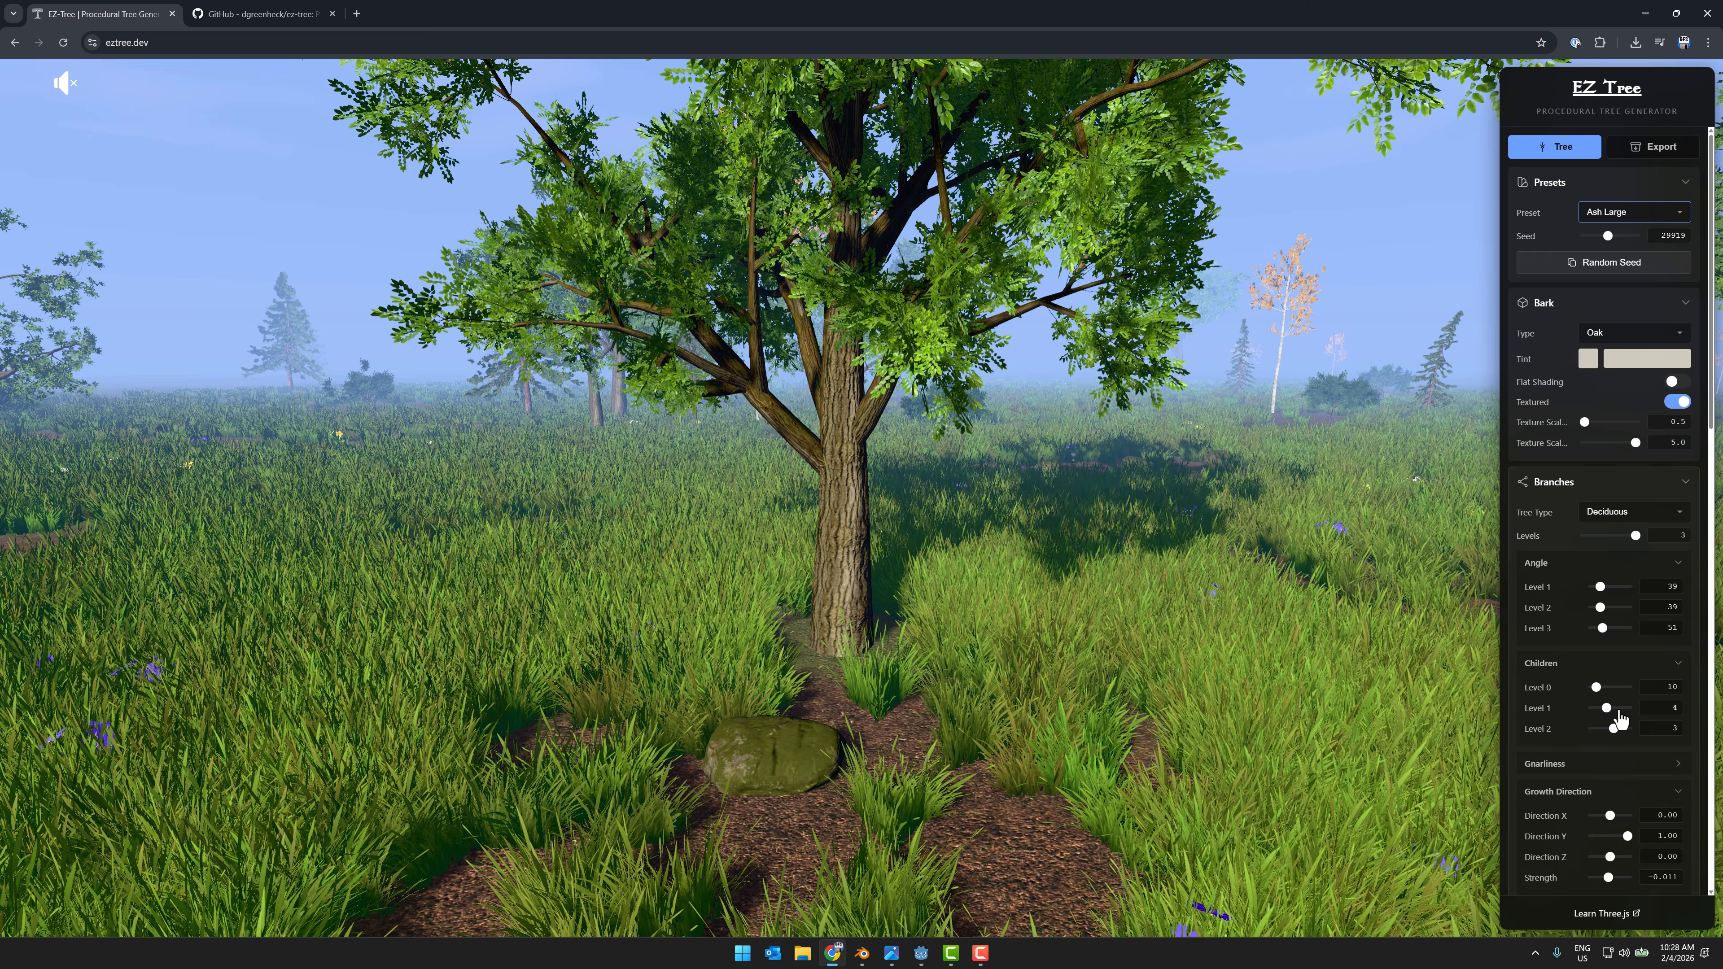
{"action": "key", "text": "ctrl+Tab"}
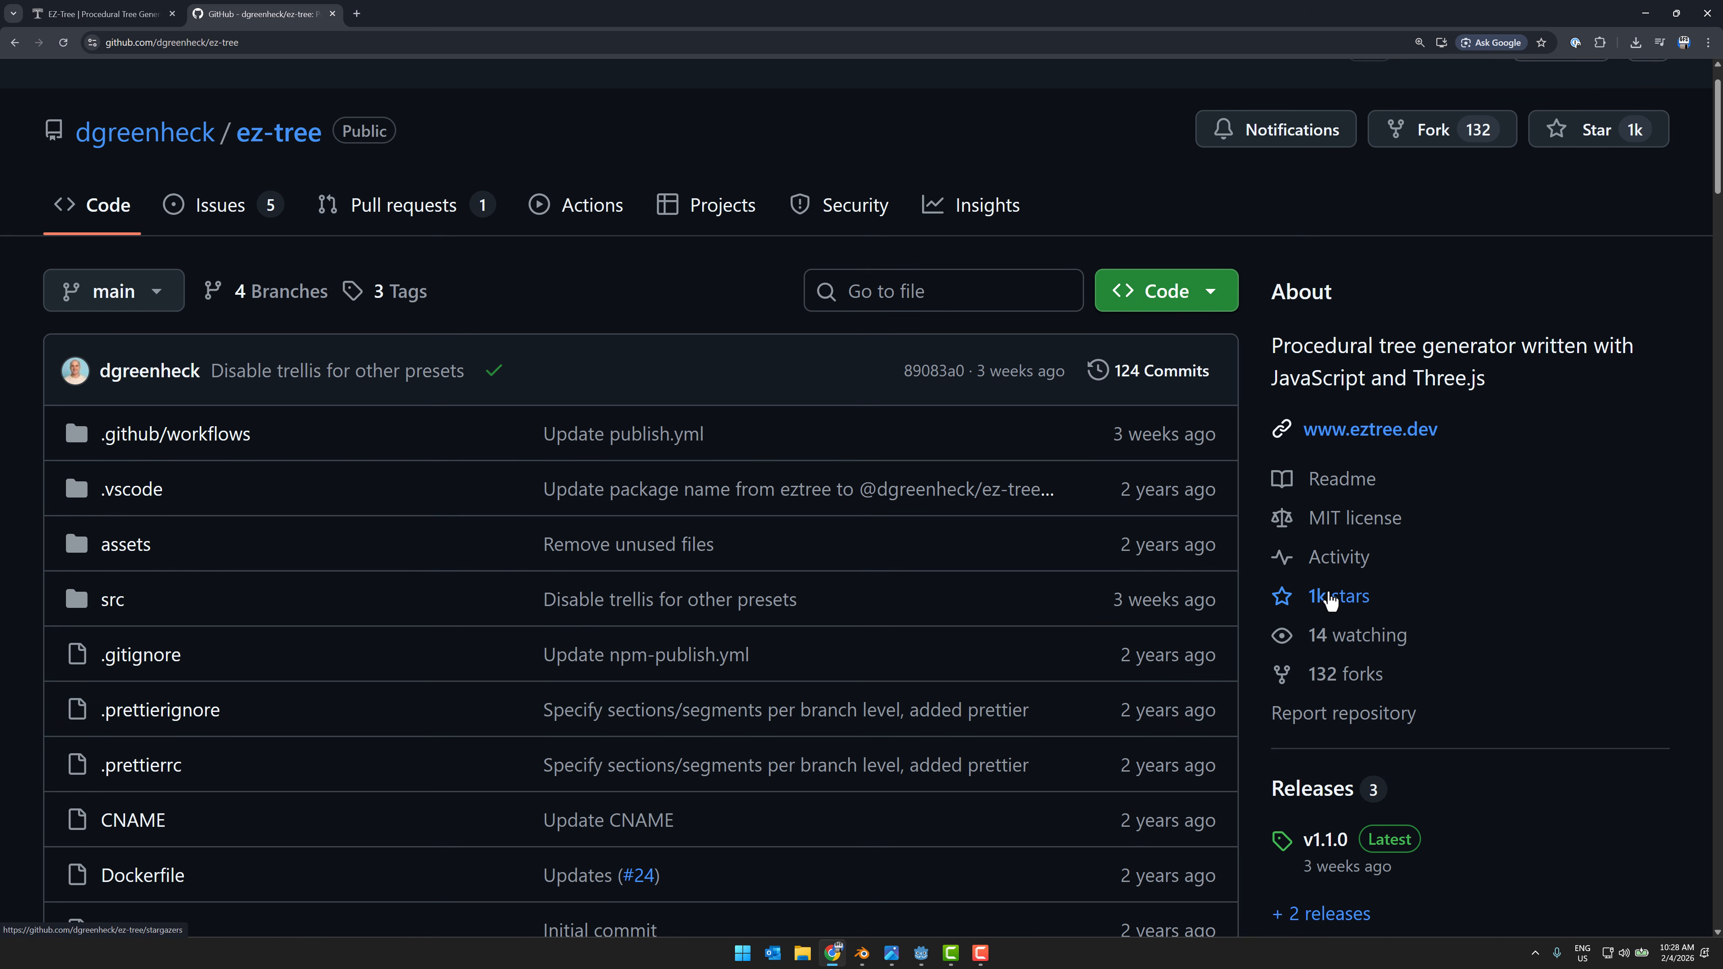
{"action": "key", "text": "ctrl+Tab"}
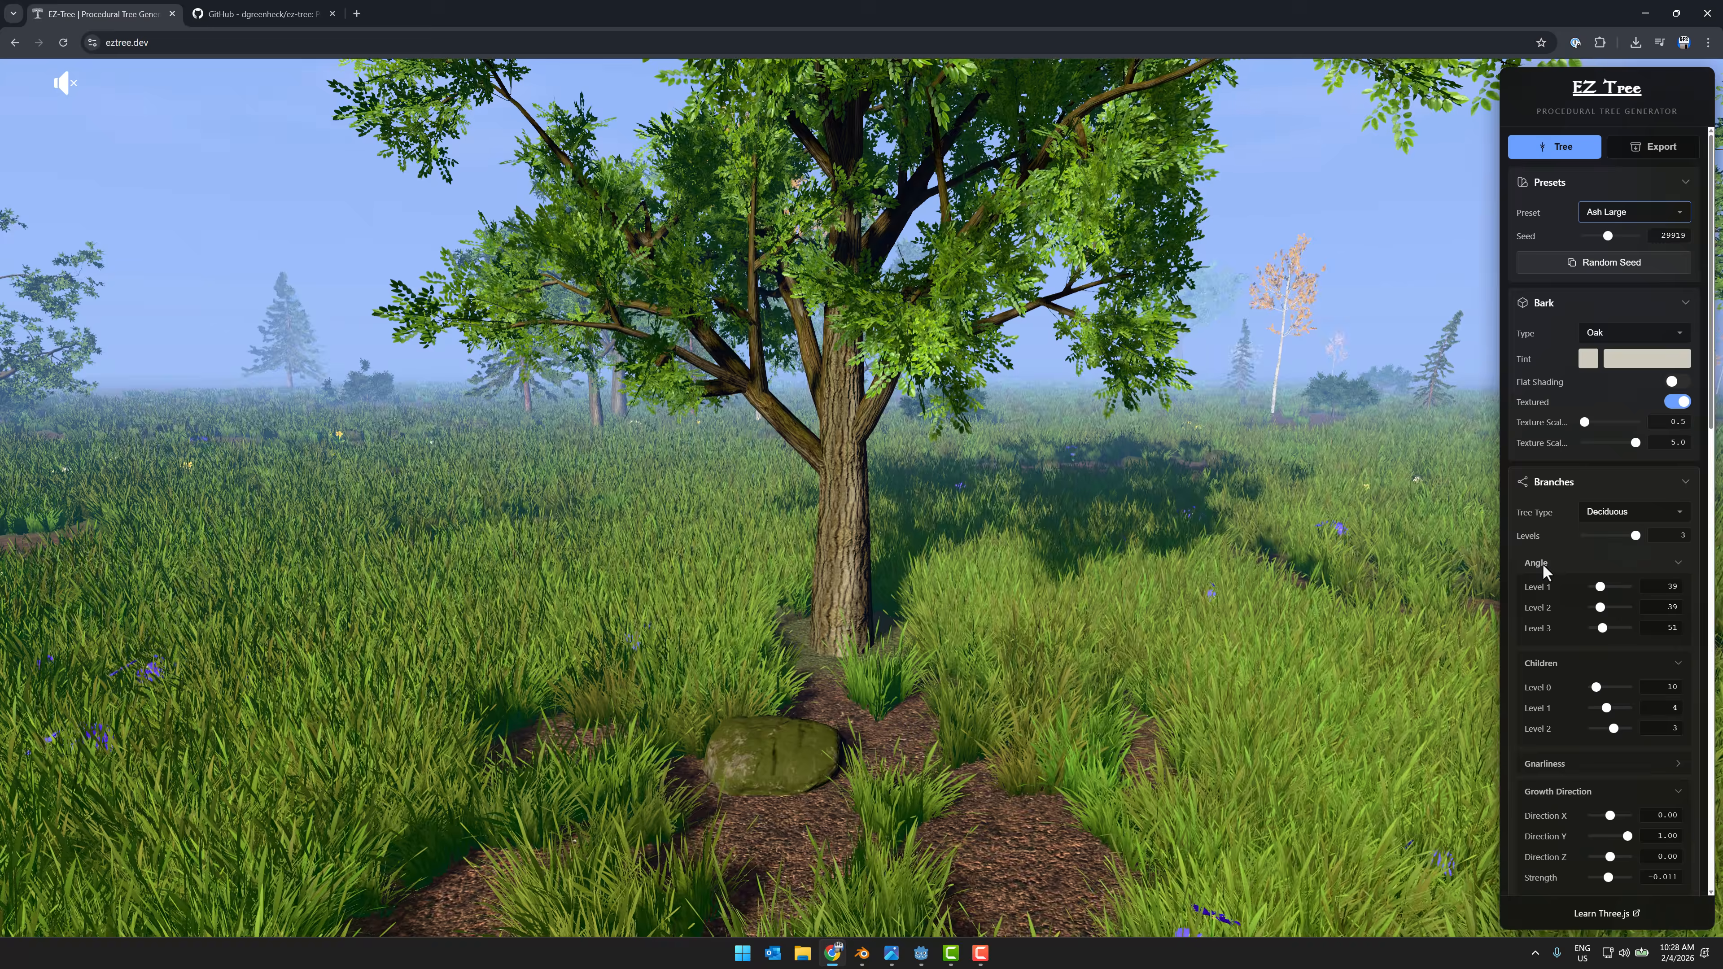